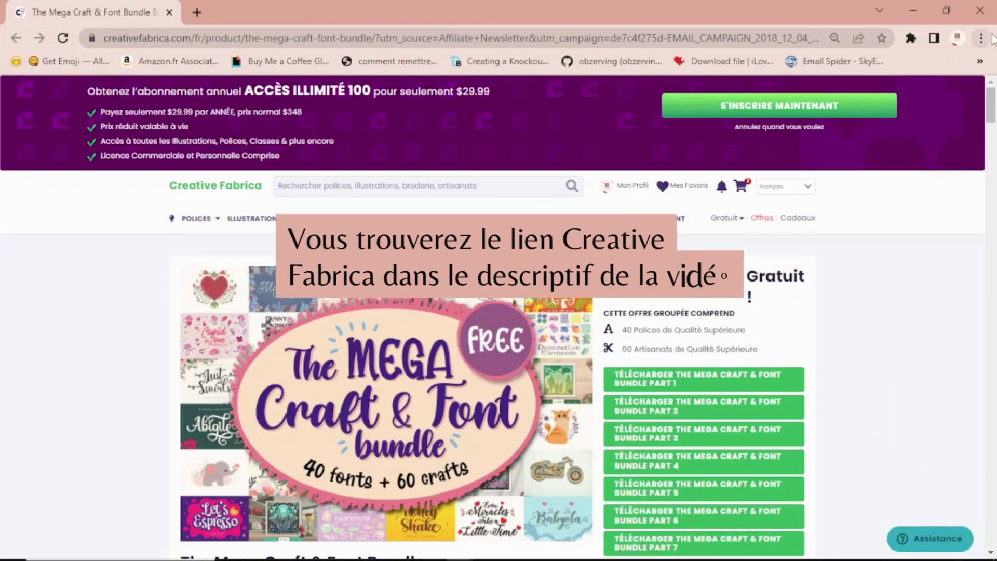
Examine the Mega Craft & Font Bundle page's description, download parts, offer details and included premium fonts.
scroll(836, 416, down, 4)
scroll(836, 416, up, 3)
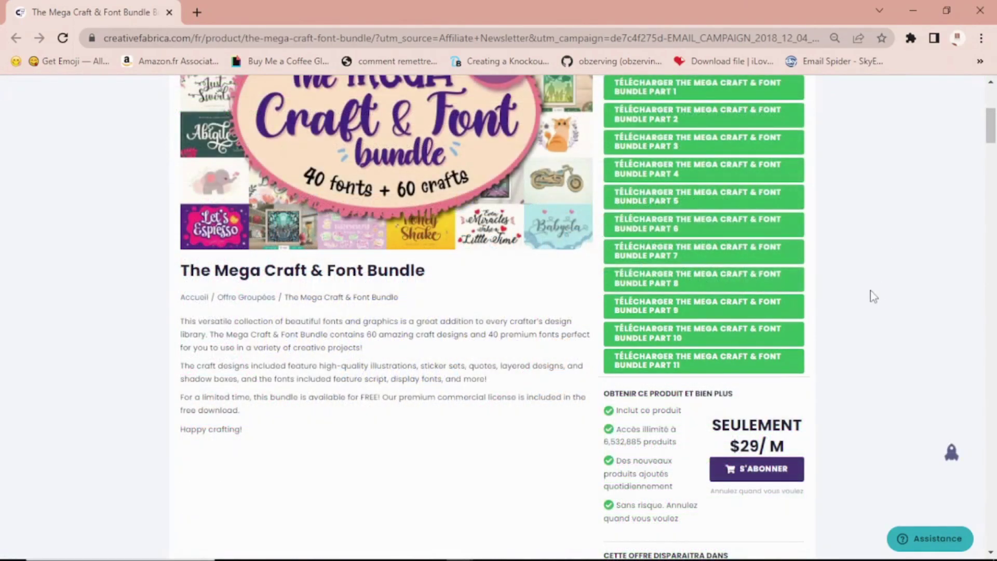
scroll(873, 293, down, 4)
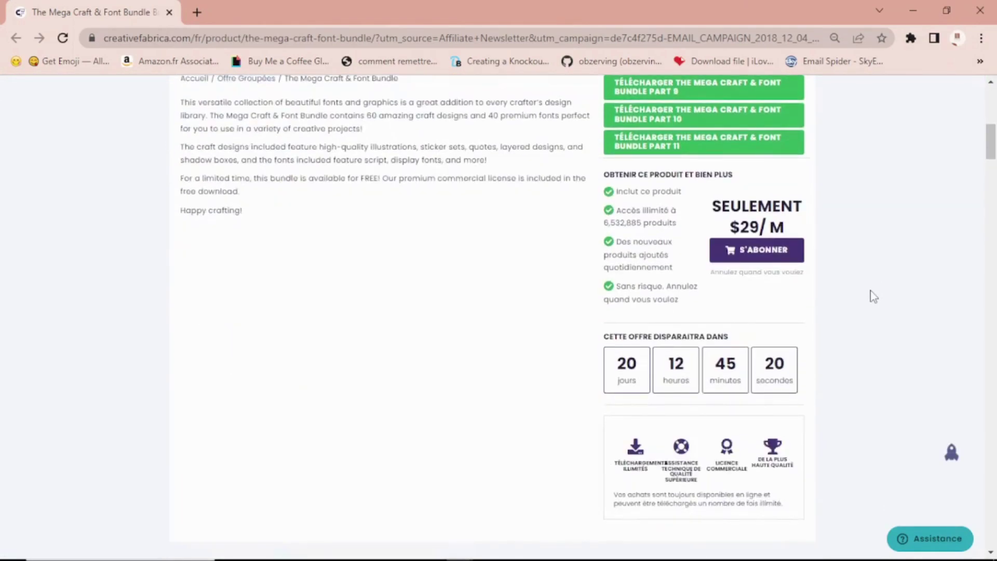
scroll(874, 296, down, 5)
scroll(874, 296, down, 4)
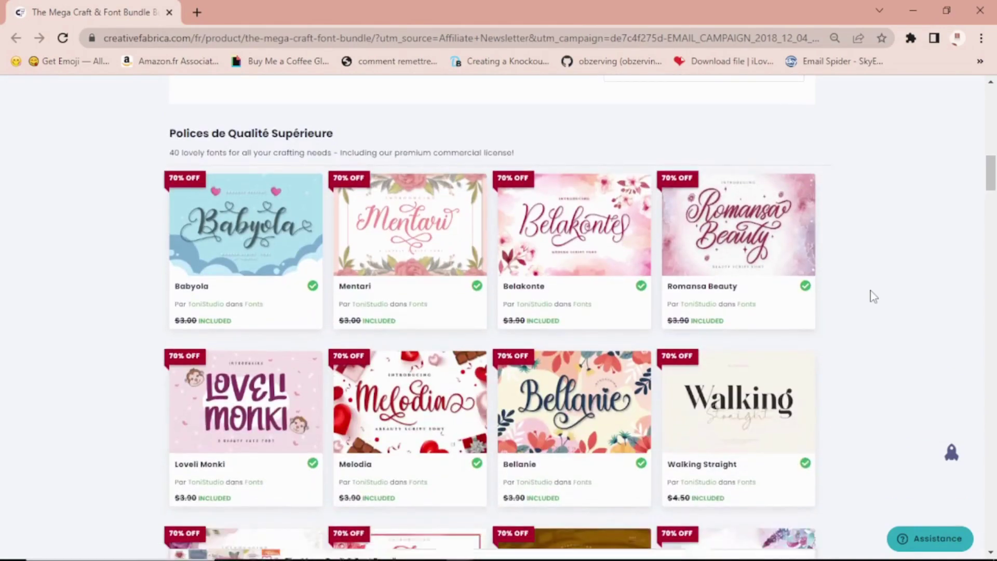
scroll(874, 296, down, 4)
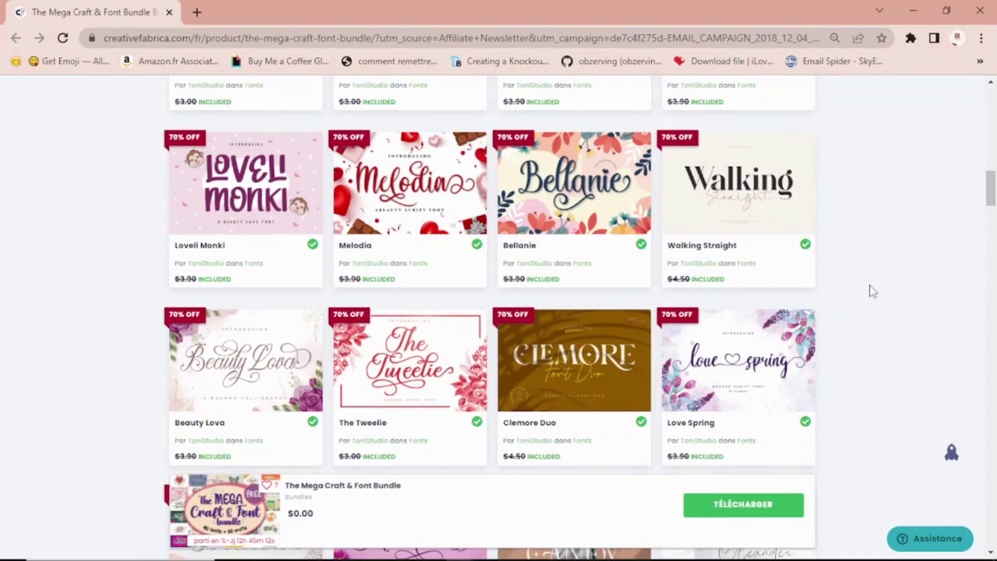
scroll(871, 294, up, 15)
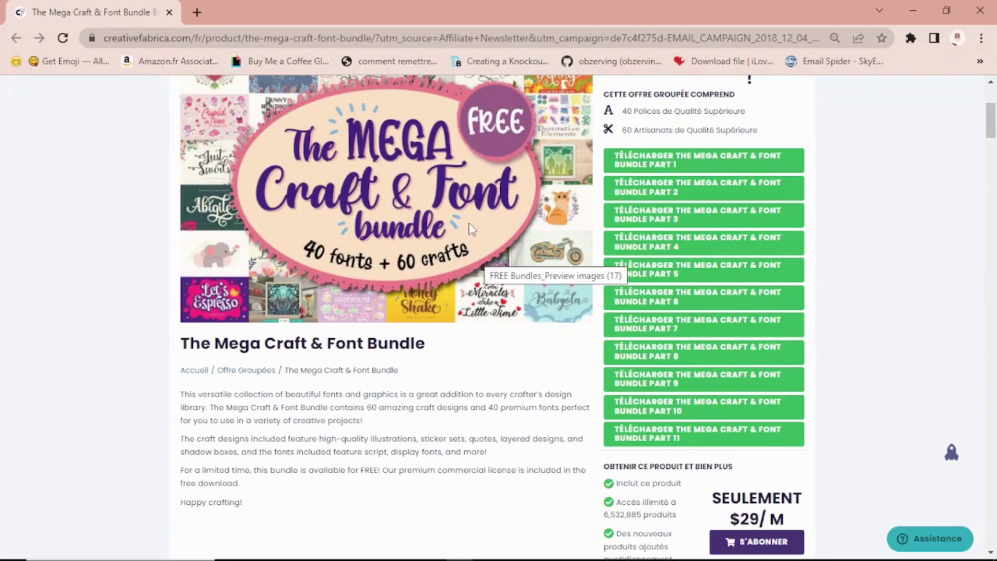
scroll(467, 223, down, 8)
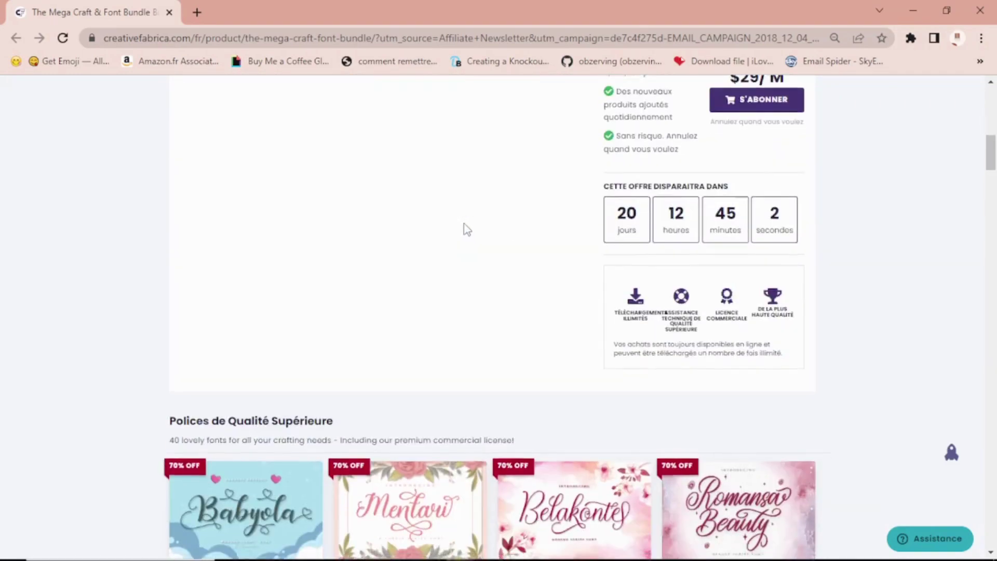
scroll(465, 227, down, 16)
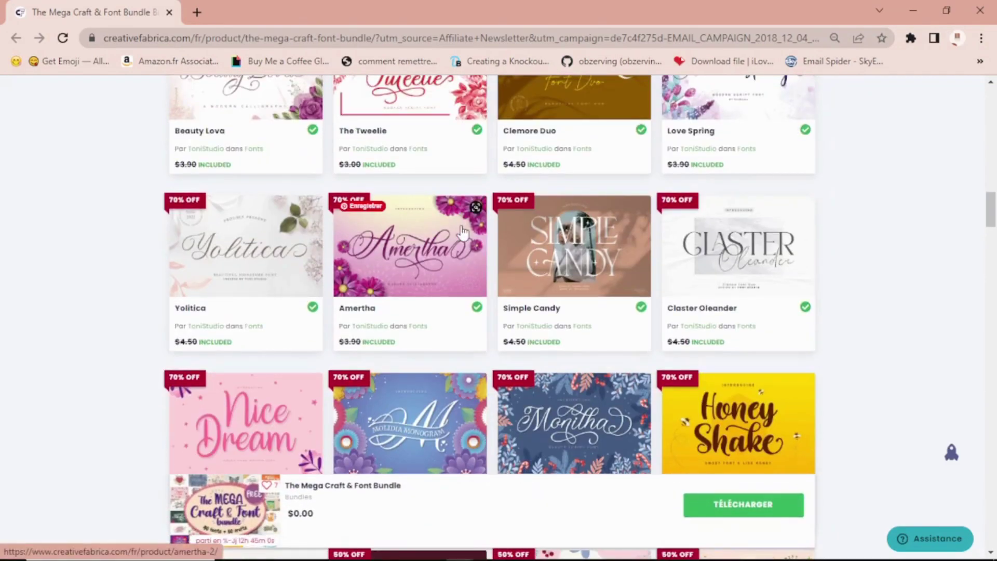
scroll(462, 233, down, 15)
scroll(461, 244, down, 10)
scroll(462, 244, down, 3)
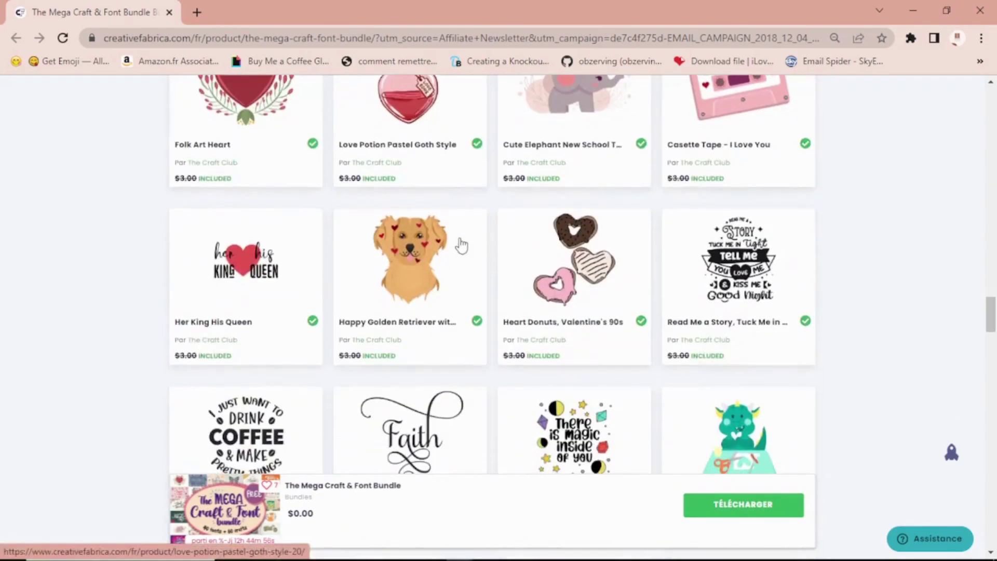
Look through the bundle's included crafts, from the Folk Art Heart to the 3D shadow boxes, layered designs and Homework Stickers Set.
scroll(413, 198, up, 3)
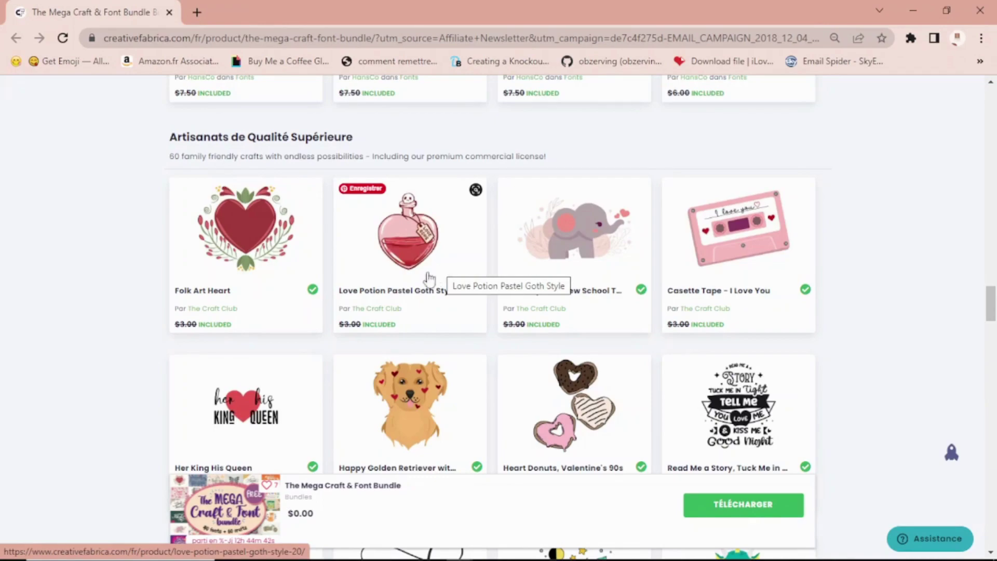
scroll(515, 318, down, 7)
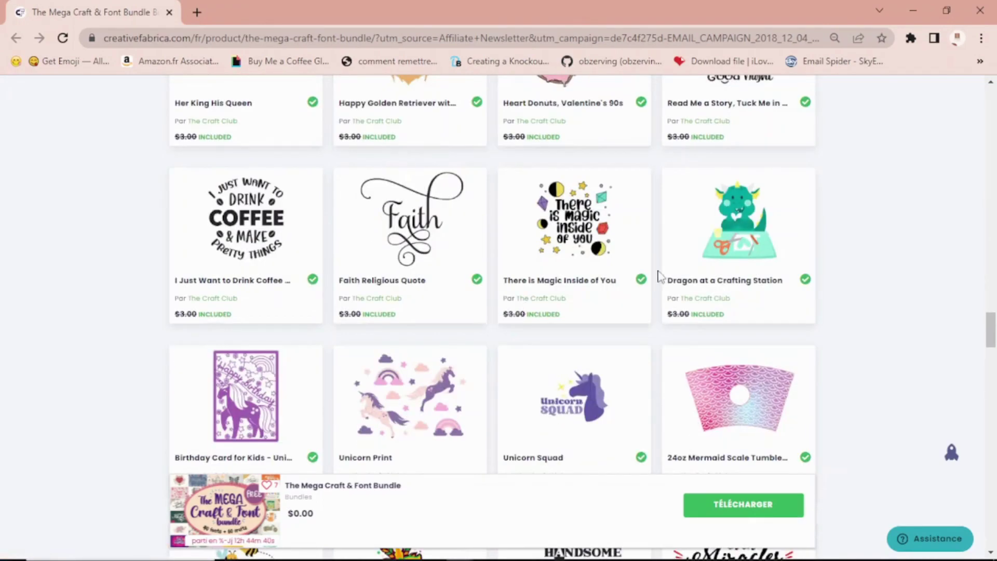
scroll(670, 275, up, 5)
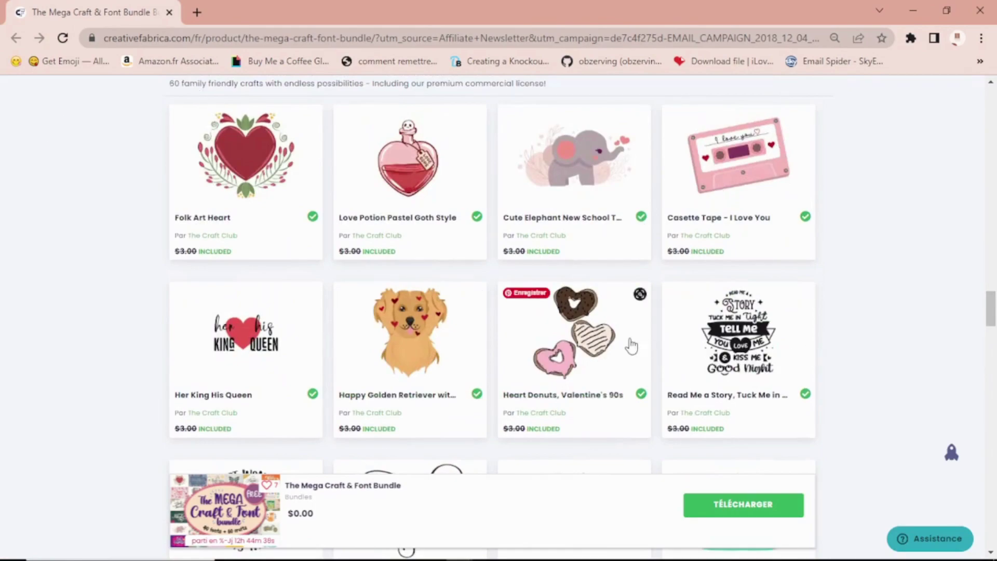
scroll(626, 347, down, 10)
scroll(625, 350, down, 11)
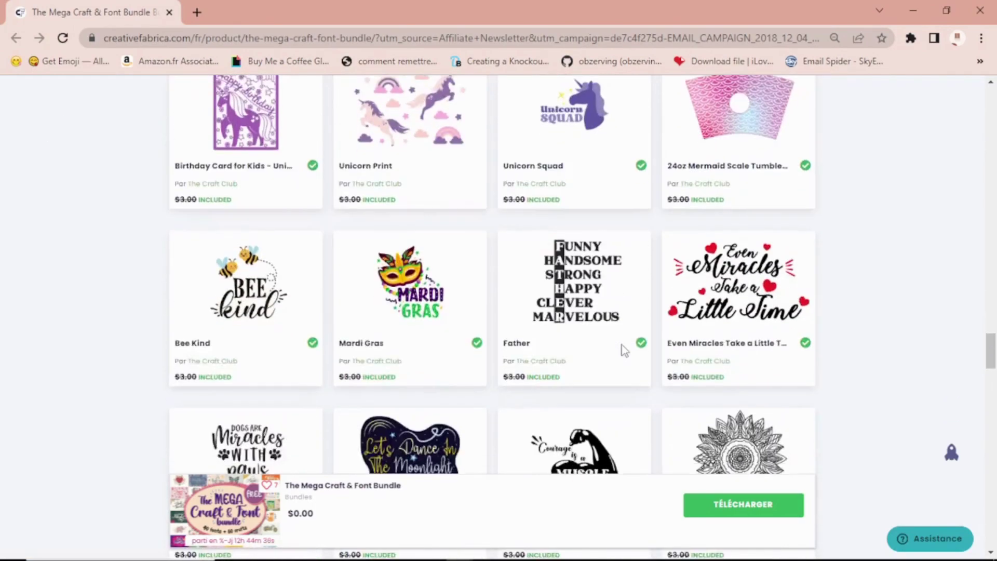
scroll(715, 356, down, 8)
scroll(716, 355, up, 5)
scroll(715, 352, down, 1)
scroll(625, 204, up, 1)
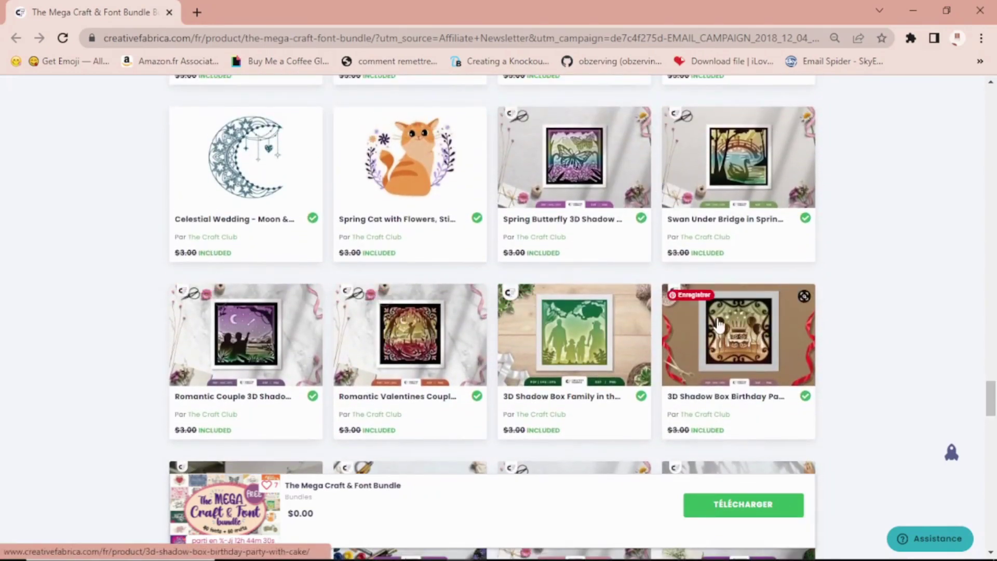
scroll(719, 324, down, 6)
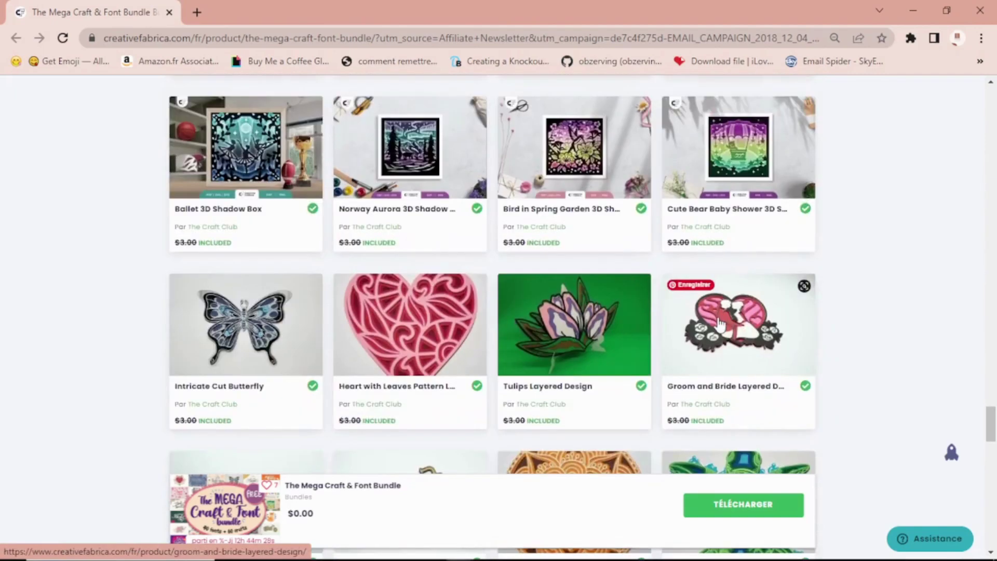
scroll(719, 324, up, 4)
scroll(710, 254, down, 4)
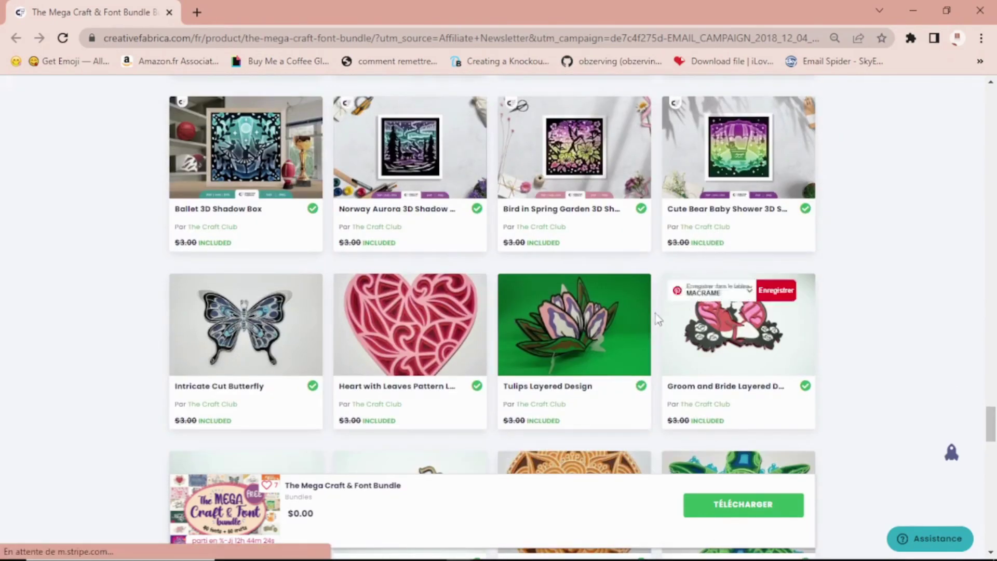
scroll(650, 322, down, 5)
scroll(650, 321, down, 10)
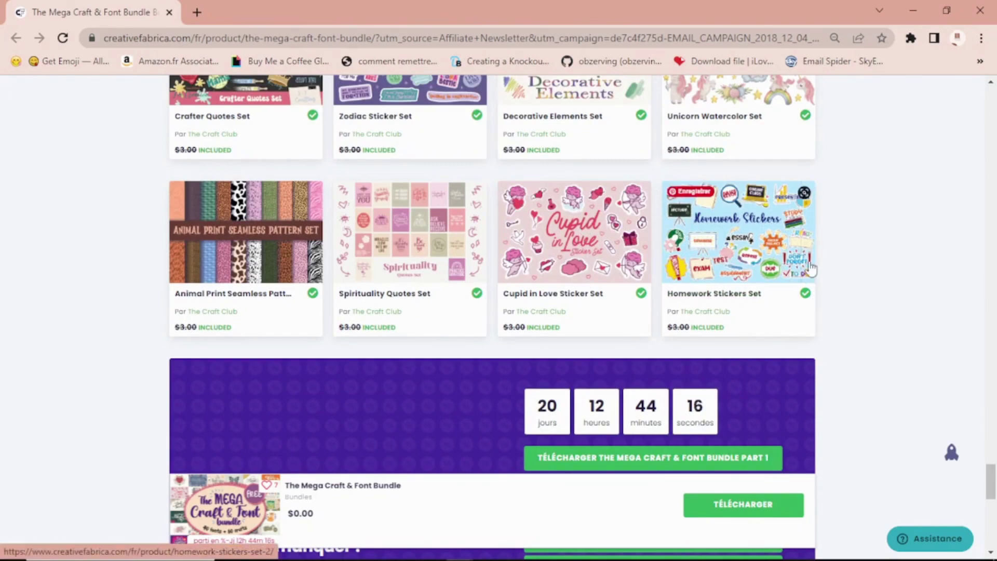
Review the sticker and quote sets again and return to the bundle's list of downloadable parts.
scroll(779, 277, up, 3)
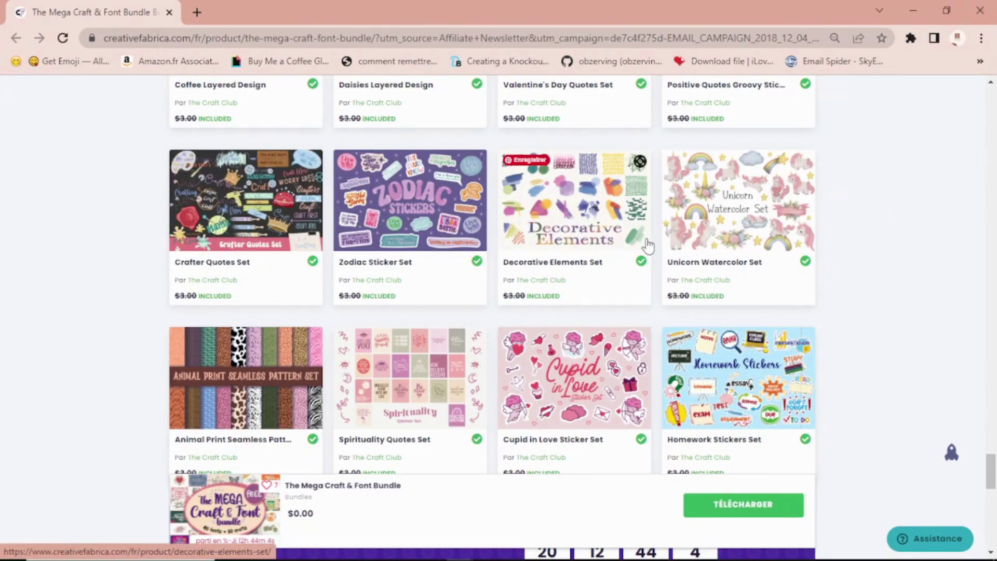
scroll(643, 249, up, 3)
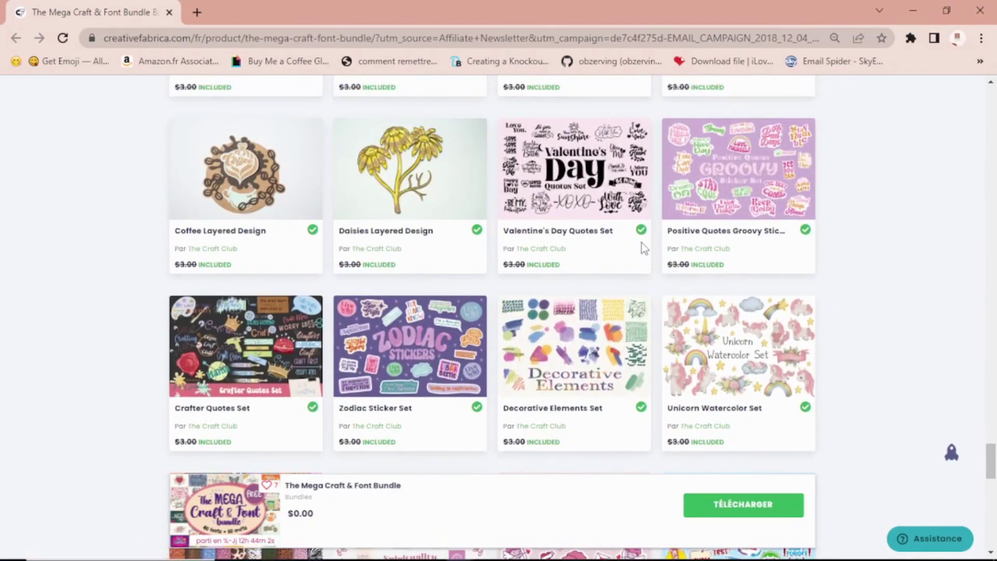
scroll(643, 245, up, 5)
scroll(643, 248, up, 6)
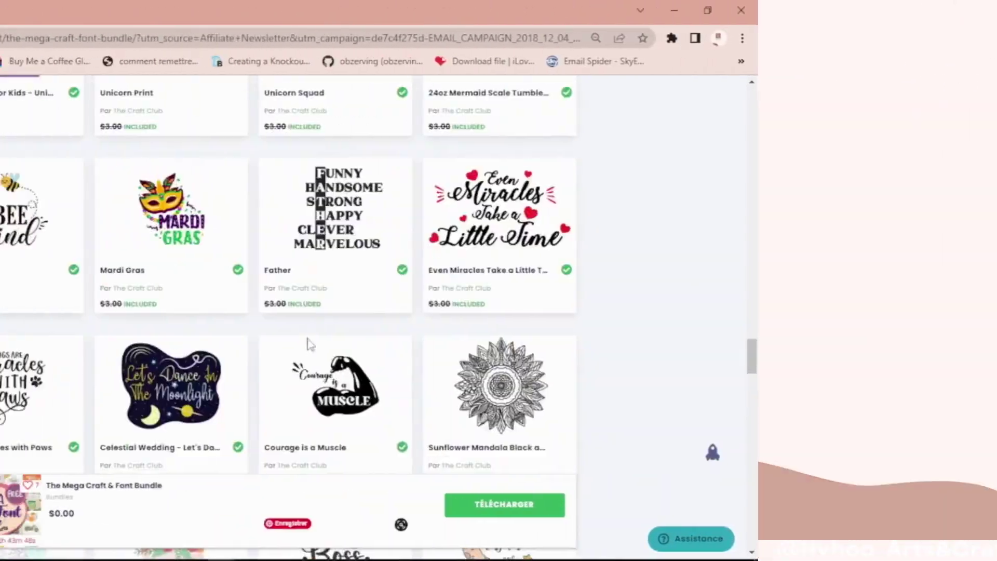
scroll(548, 343, up, 20)
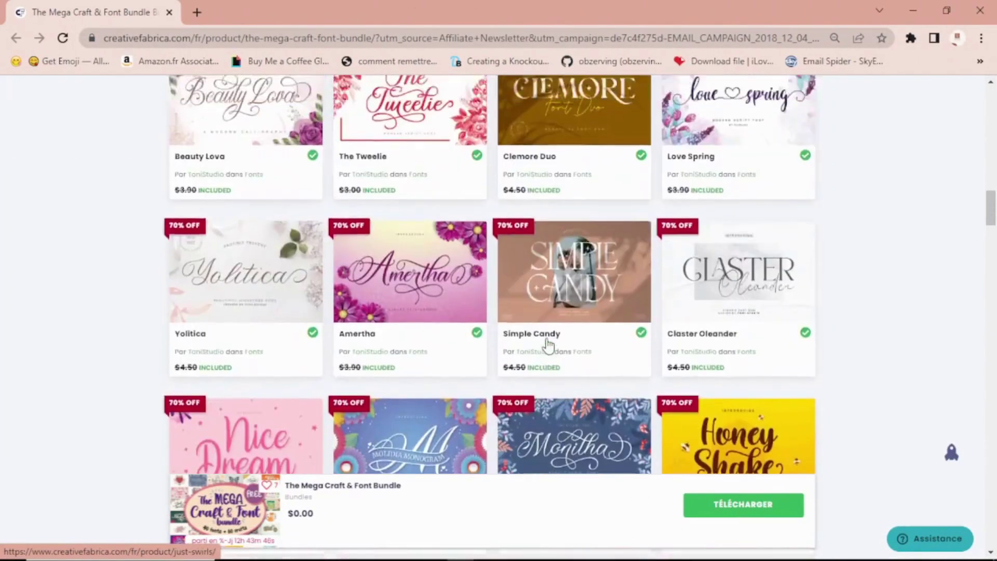
scroll(546, 338, up, 10)
scroll(546, 338, down, 2)
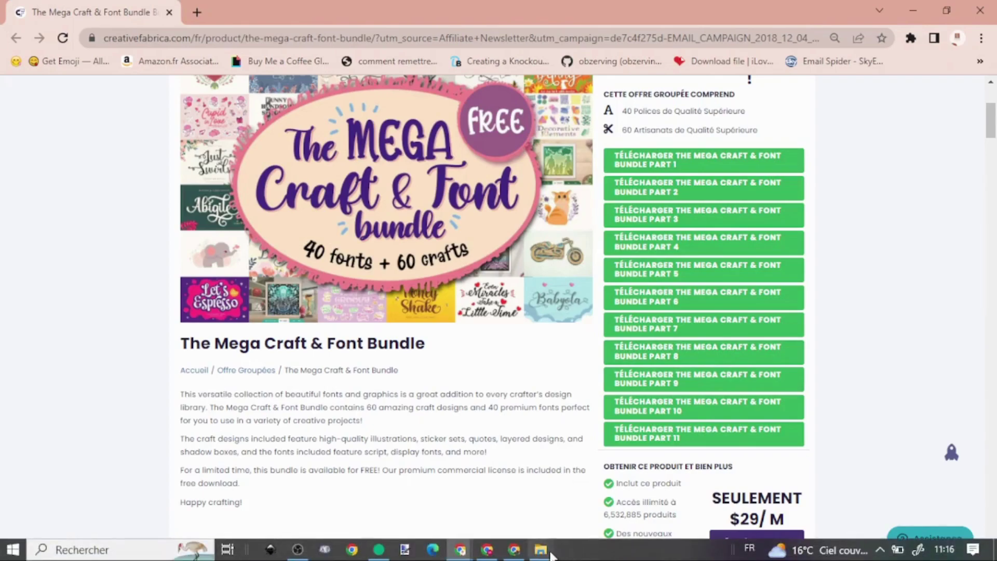
Switch to the CREATIVE FABRICA folder in File Explorer, inspect the contents of The-Mega-Craft-Font-Bundle-Part-3 archive and close it.
click(540, 550)
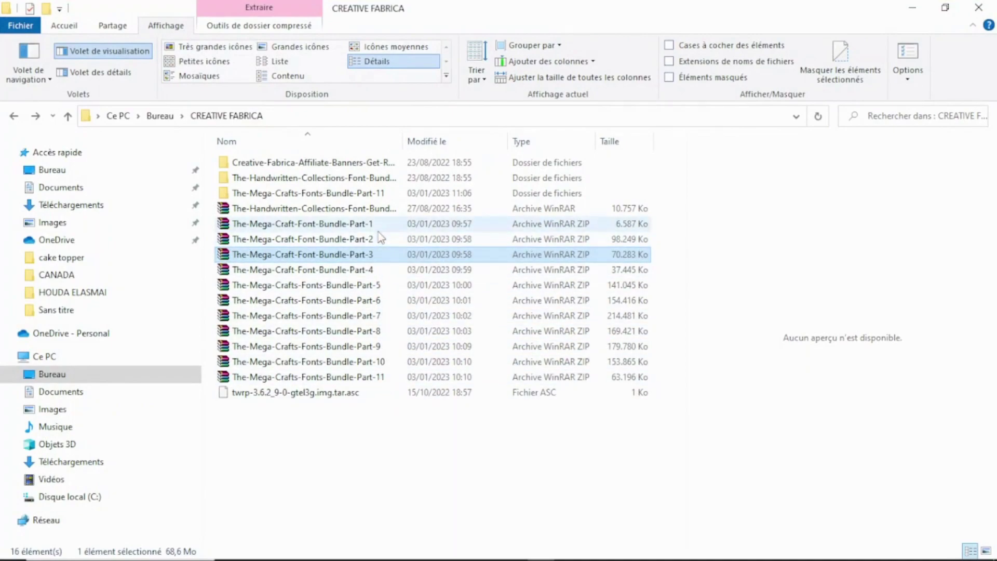
double_click(358, 256)
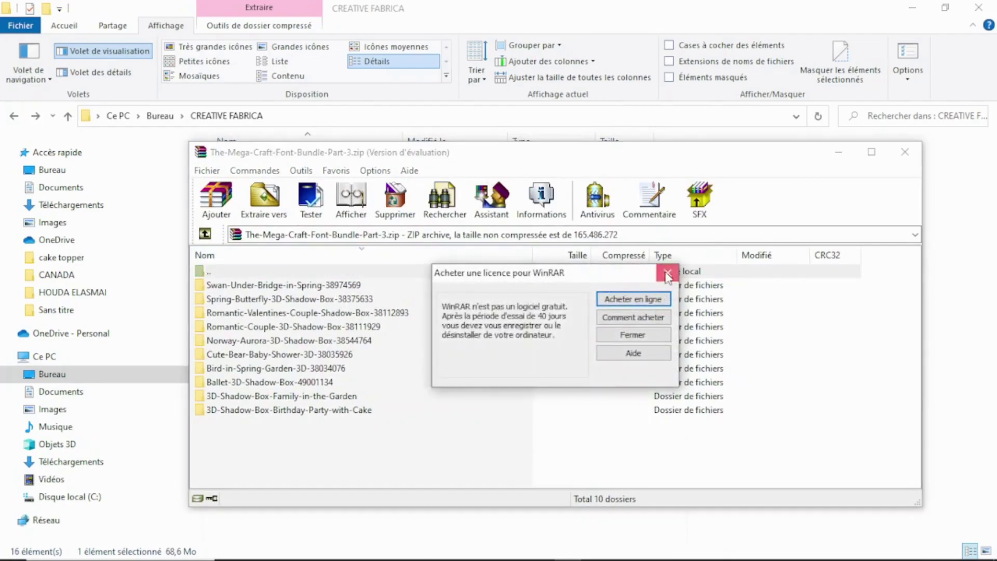
click(668, 273)
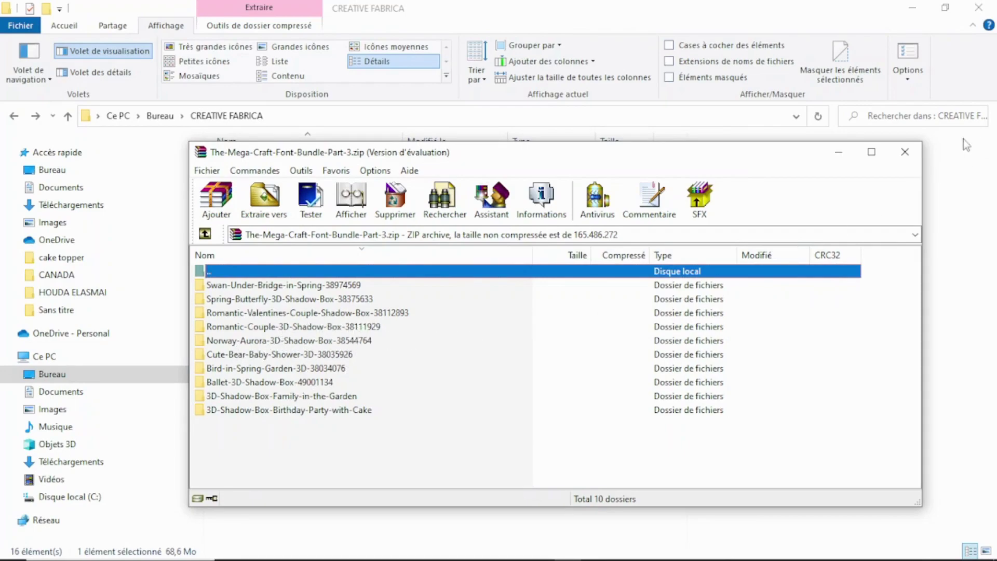
click(905, 151)
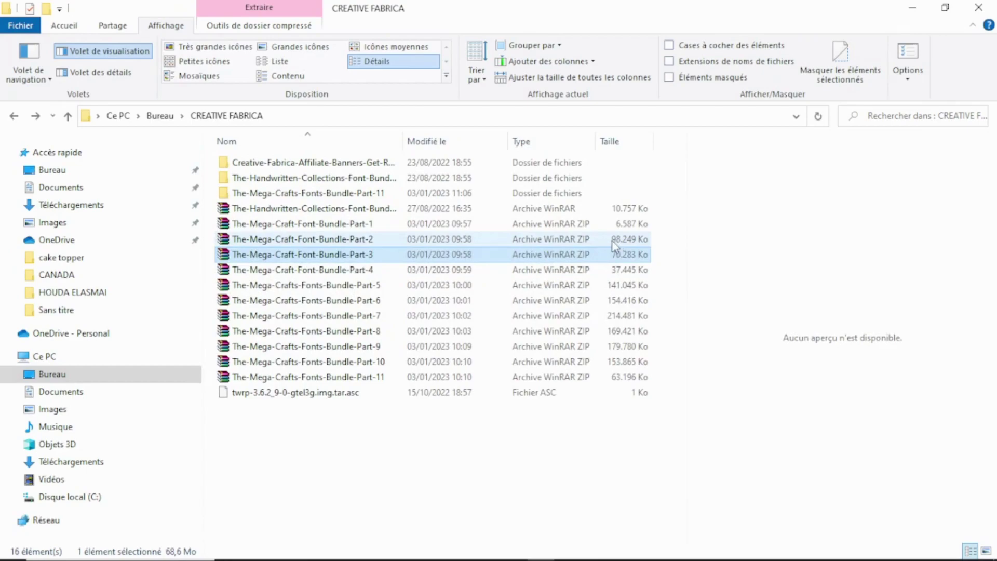
click(250, 63)
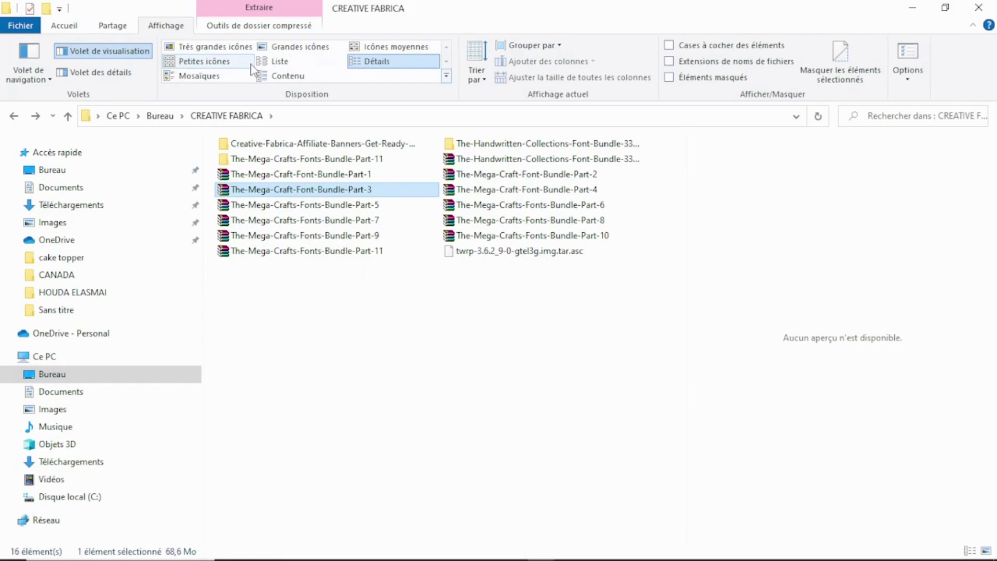
click(377, 61)
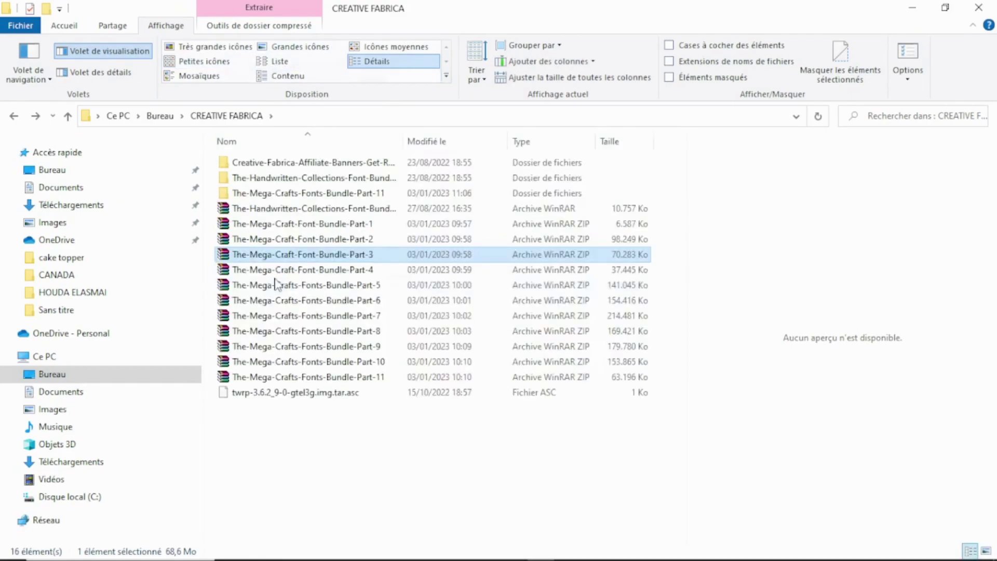
click(267, 209)
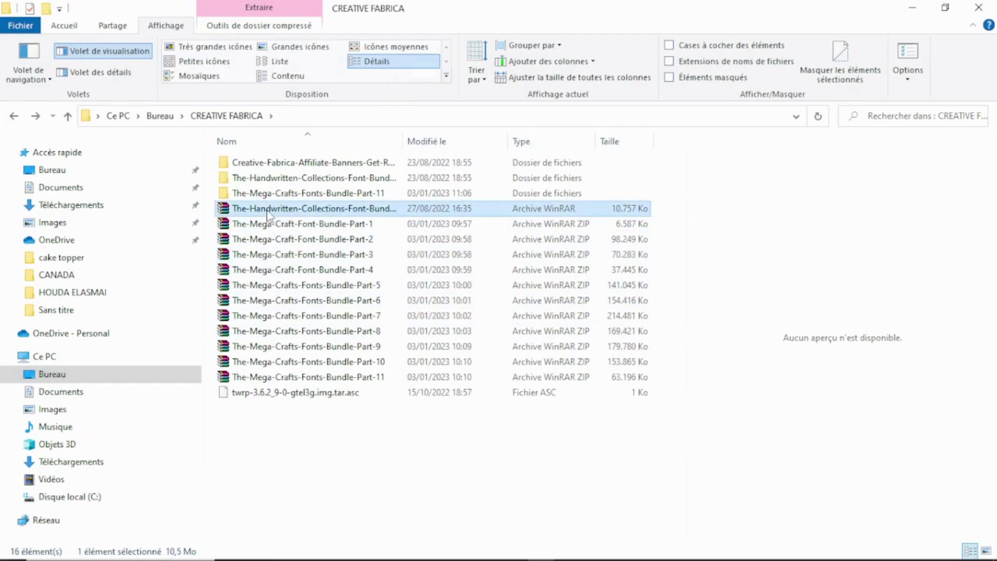
Open The-Mega-Craft-Font-Bundle-Part-3 with WinRAR to view its folders, dismiss the licence reminder and close the archive.
click(311, 256)
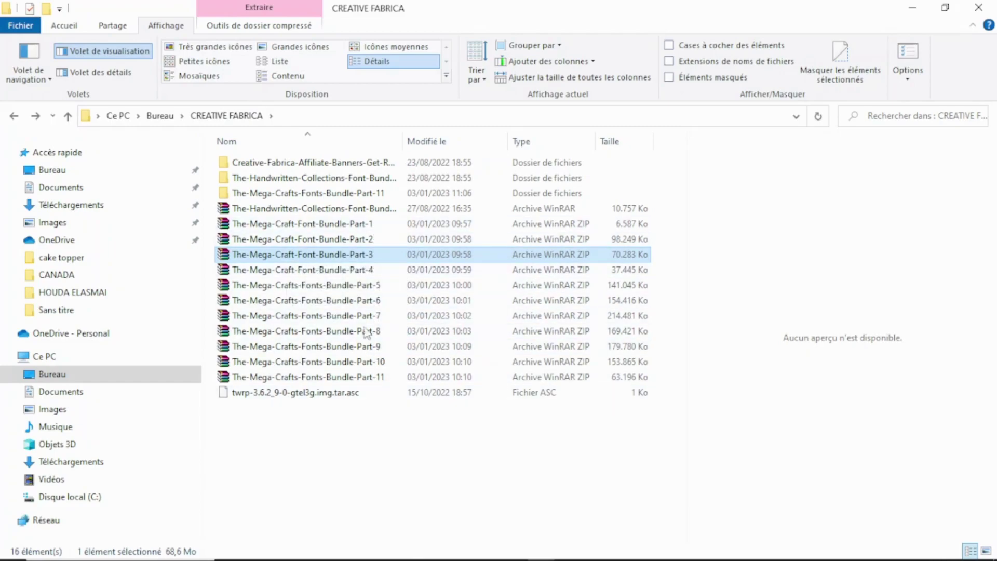
right_click(334, 257)
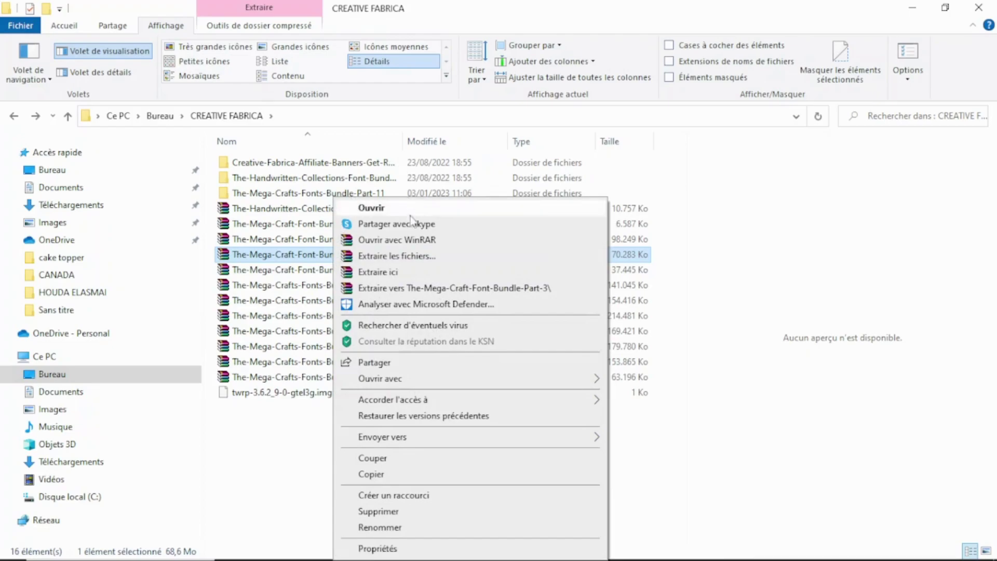
click(396, 241)
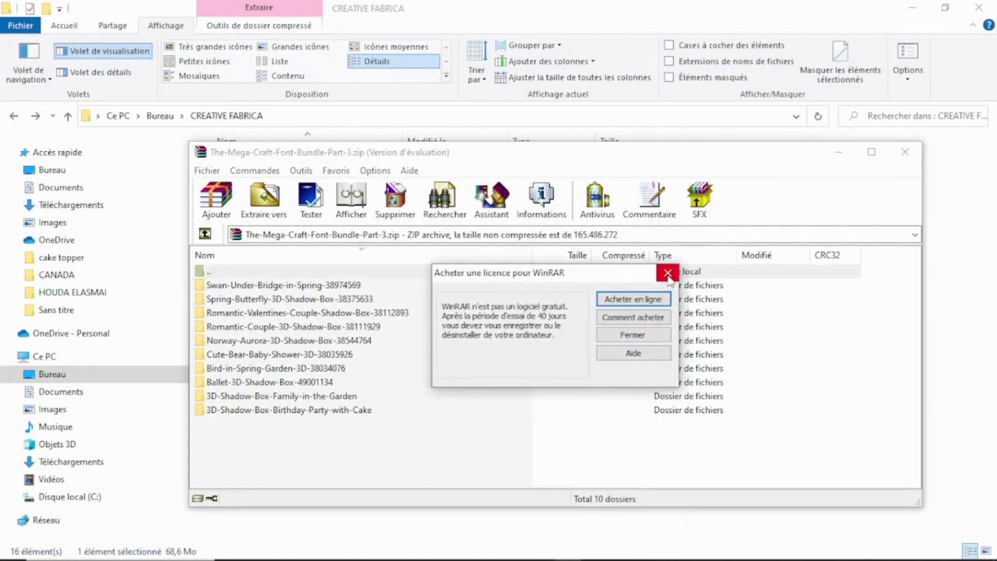
click(668, 274)
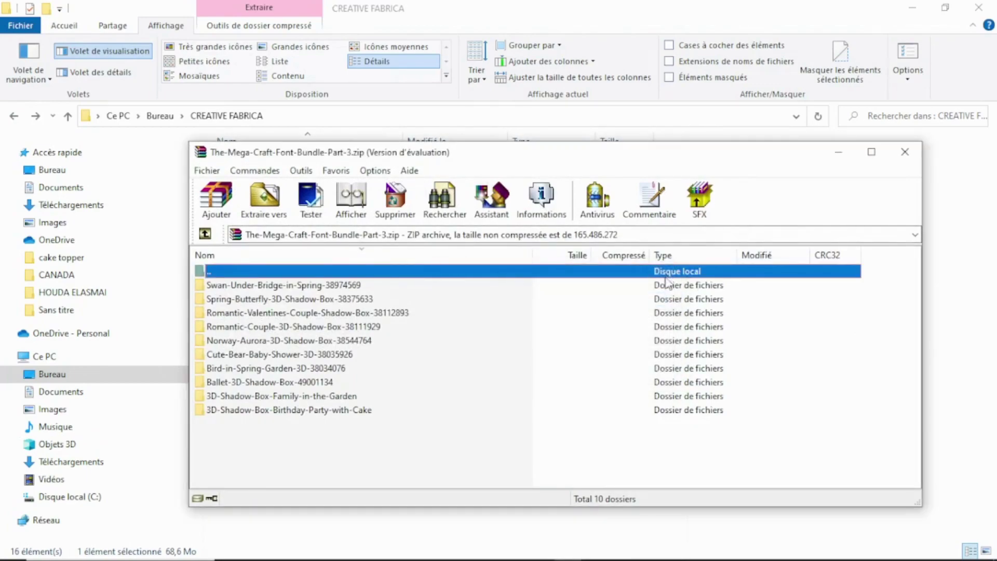
click(902, 154)
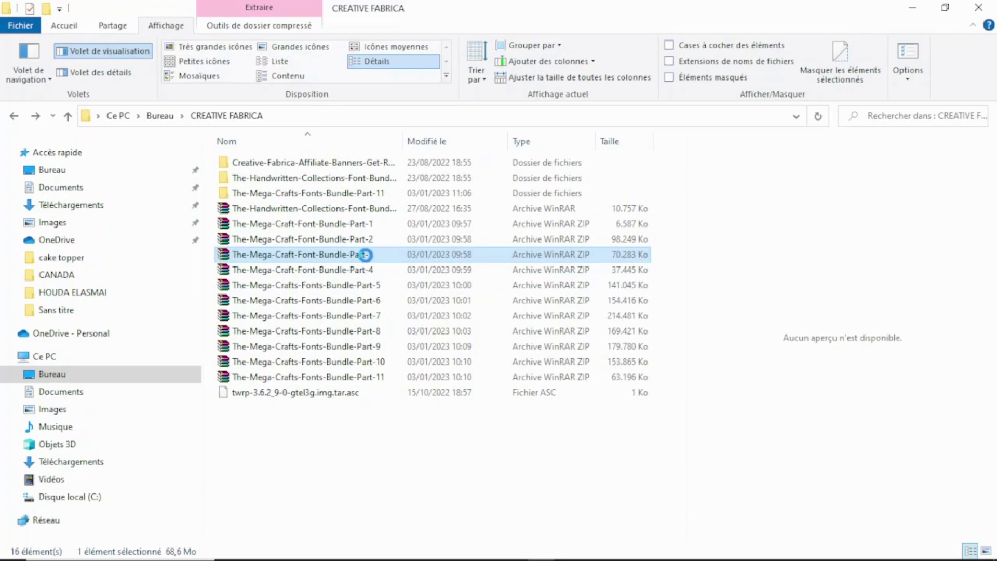
Review the WinRAR extraction path and options for The-Mega-Craft-Font-Bundle-Part-3 archive and cancel without extracting.
right_click(365, 255)
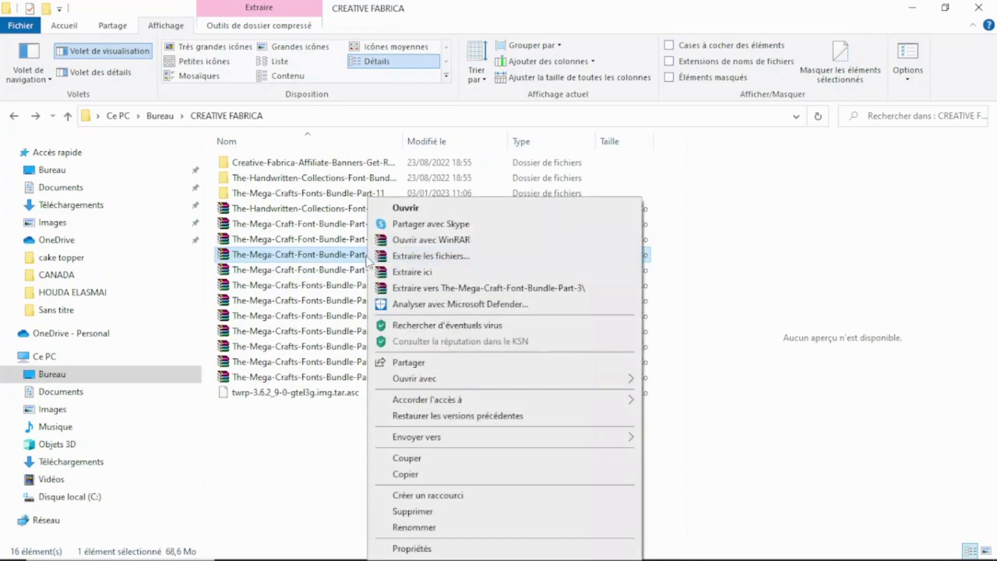
click(478, 263)
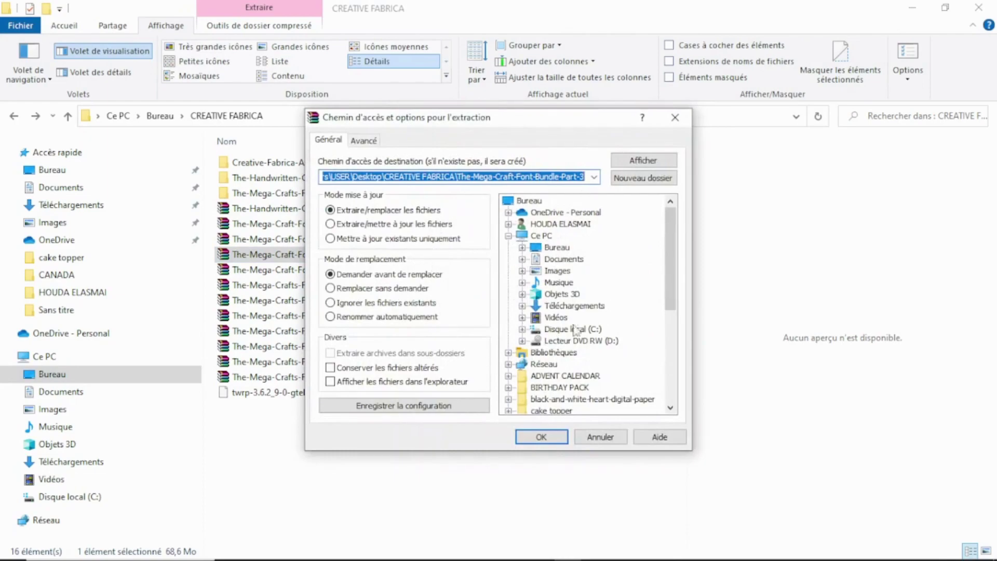
click(591, 439)
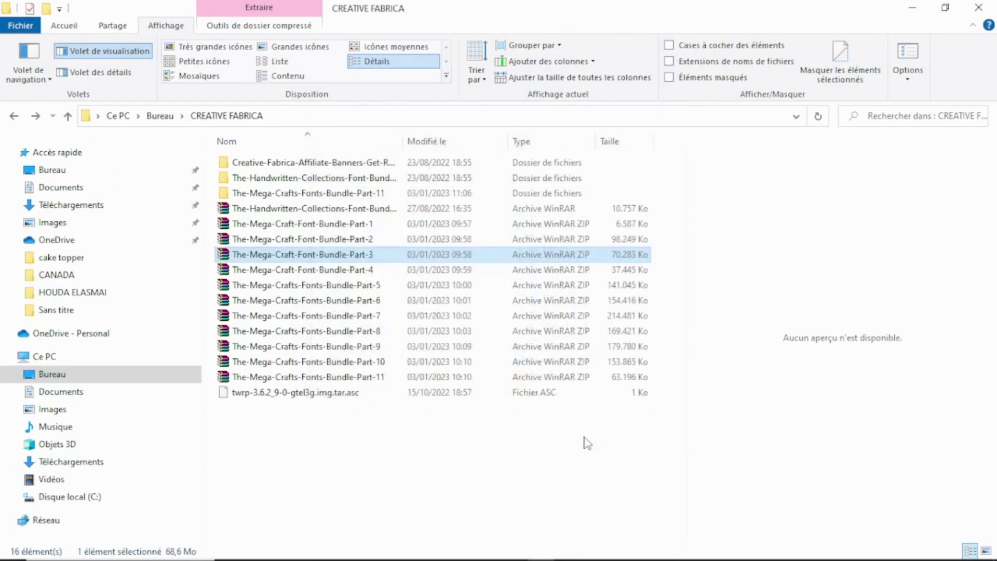
right_click(352, 254)
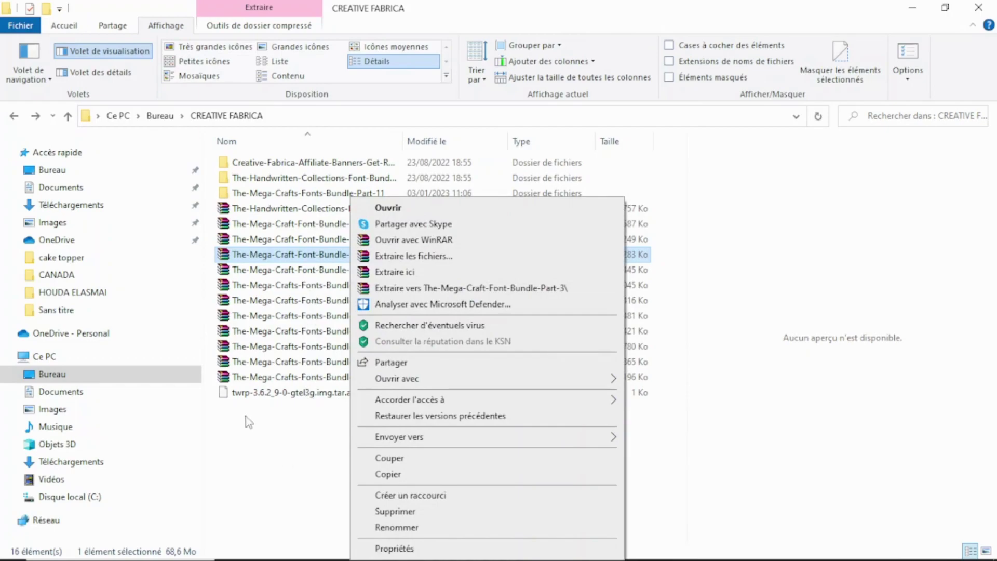
click(468, 258)
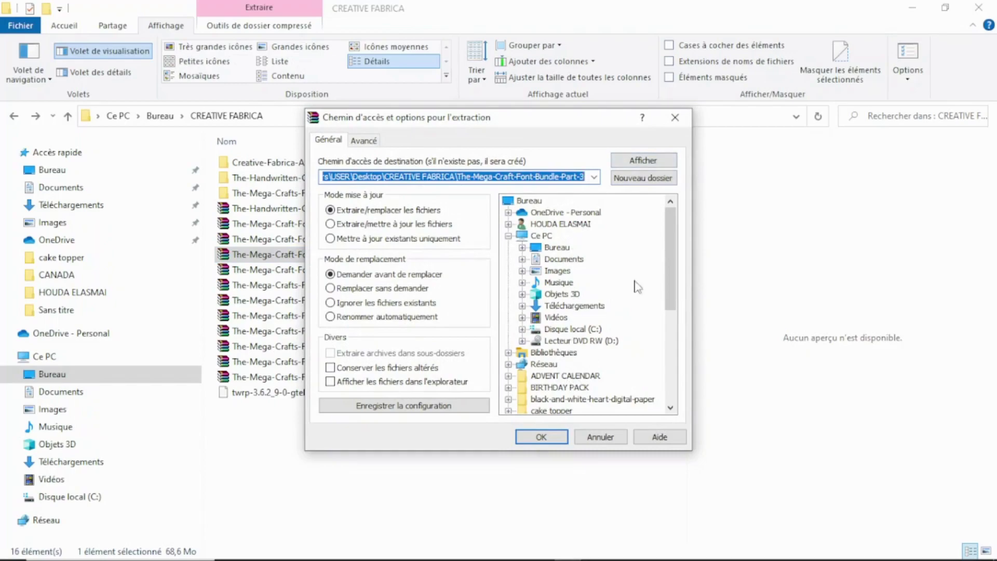
scroll(597, 295, down, 2)
scroll(597, 295, up, 2)
click(597, 436)
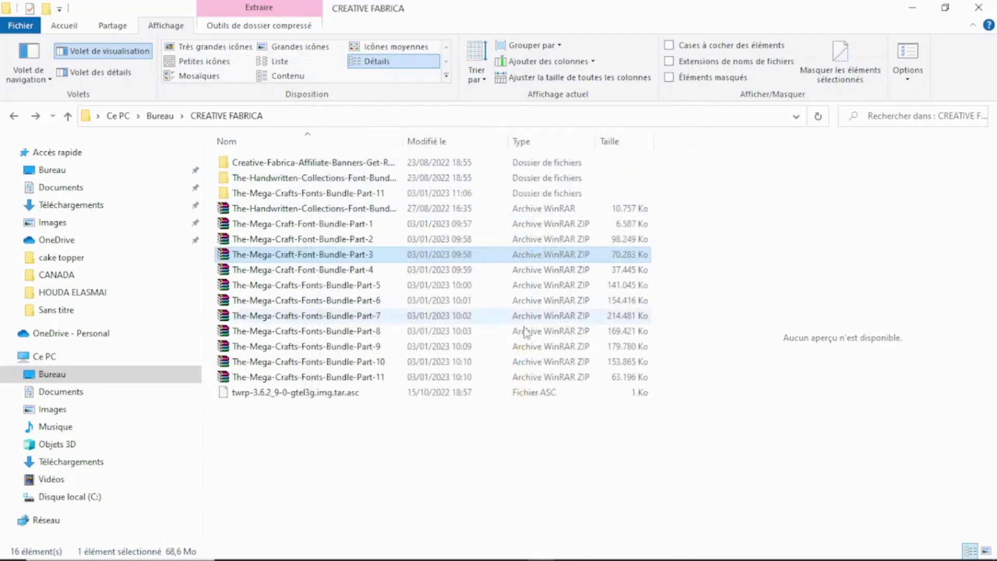
Extract The-Mega-Craft-Font-Bundle-Part-3 archive into a folder of the same name and open that folder.
right_click(356, 258)
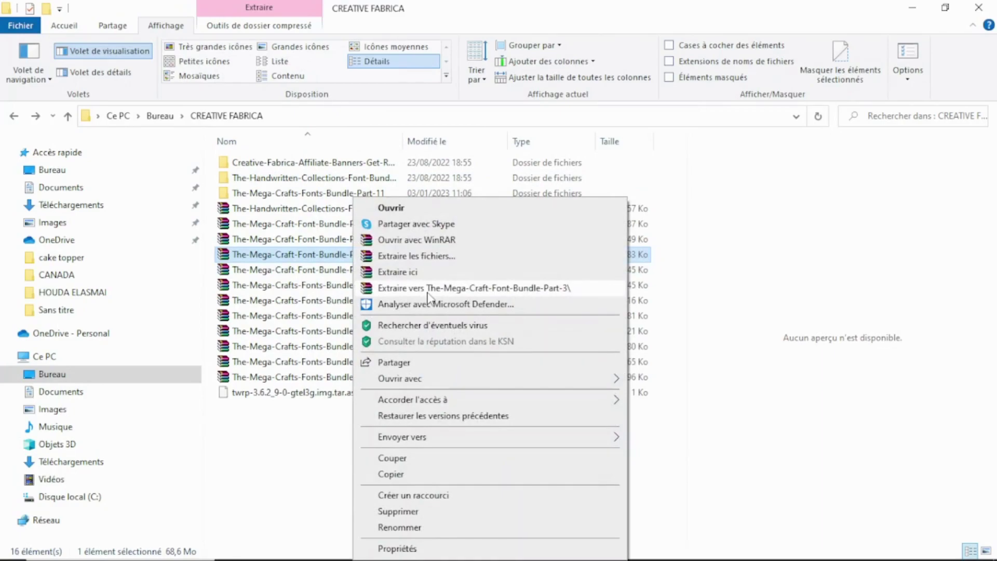
click(488, 289)
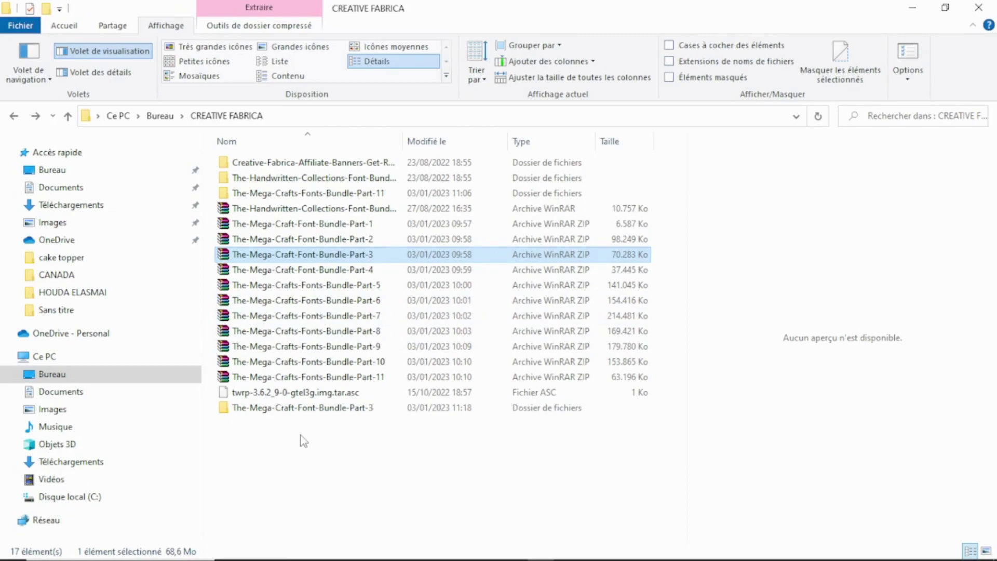
click(258, 409)
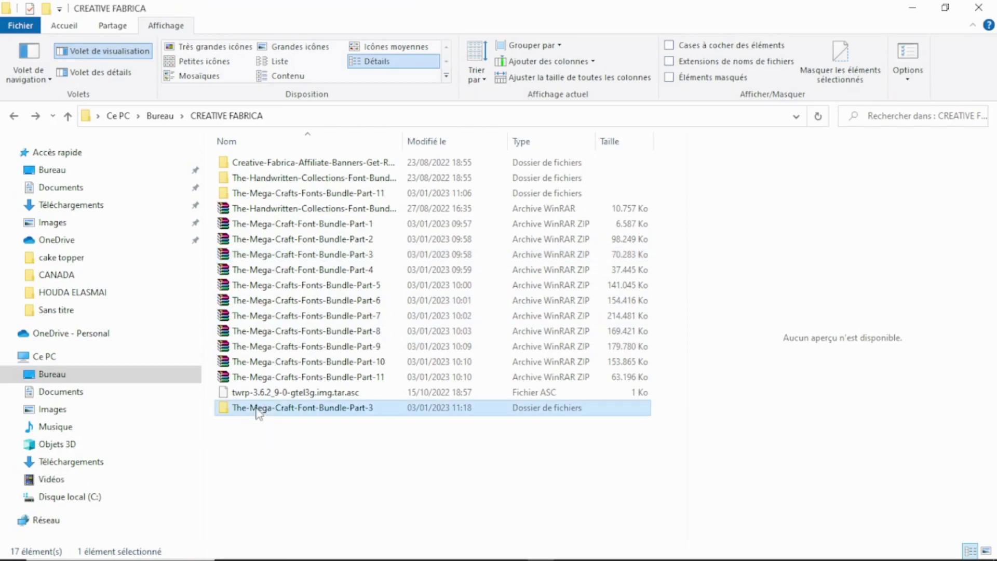
double_click(298, 409)
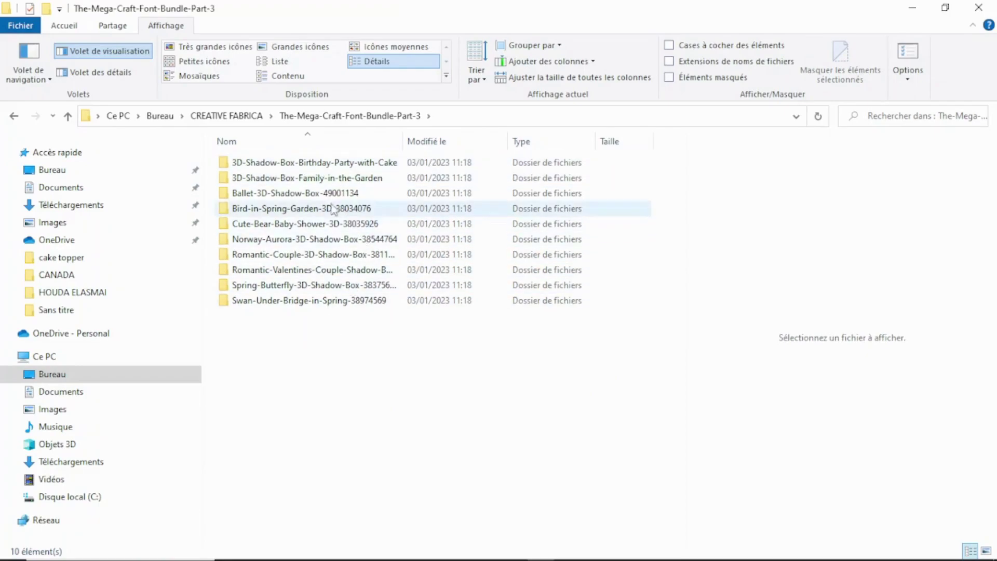
Open the nested 3D Shadow Box Birthday Party with Cake folder and examine the Preview 1 and Preview 2 images.
double_click(302, 163)
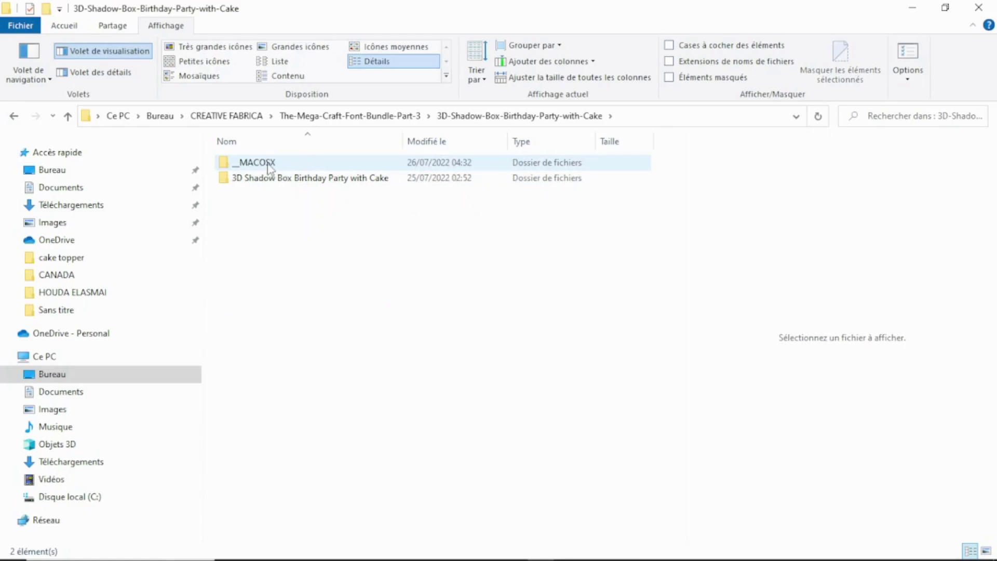
double_click(280, 177)
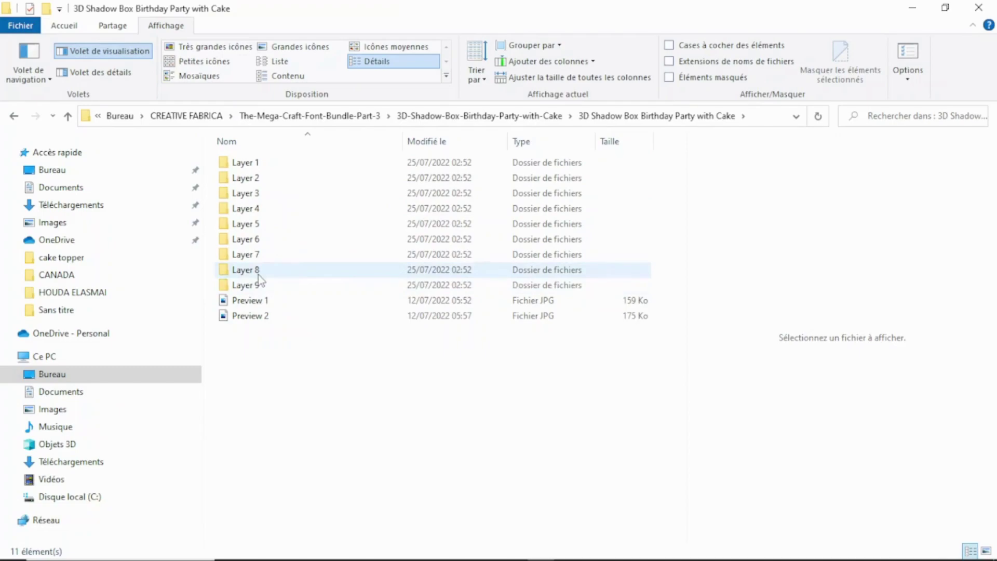
click(266, 302)
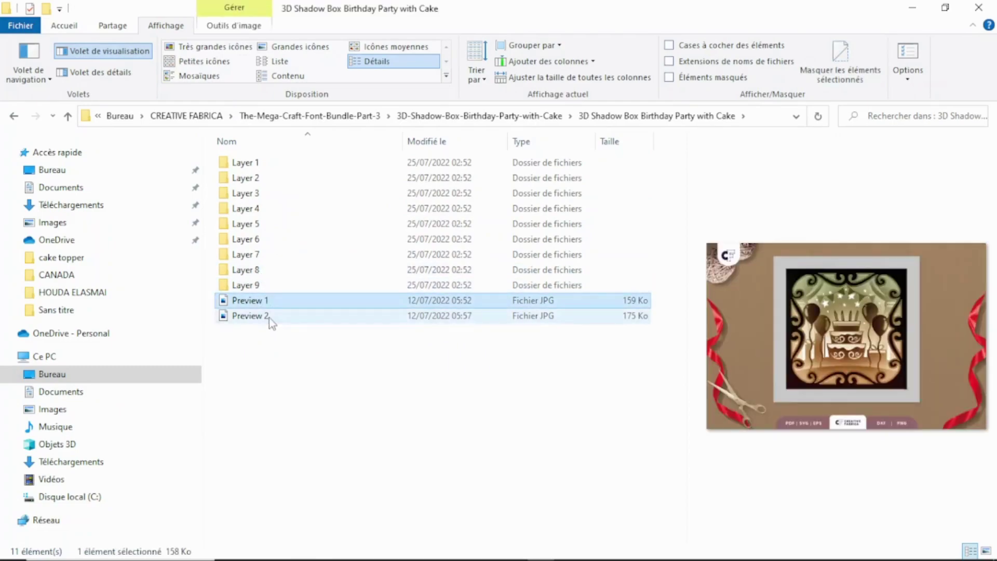
click(269, 317)
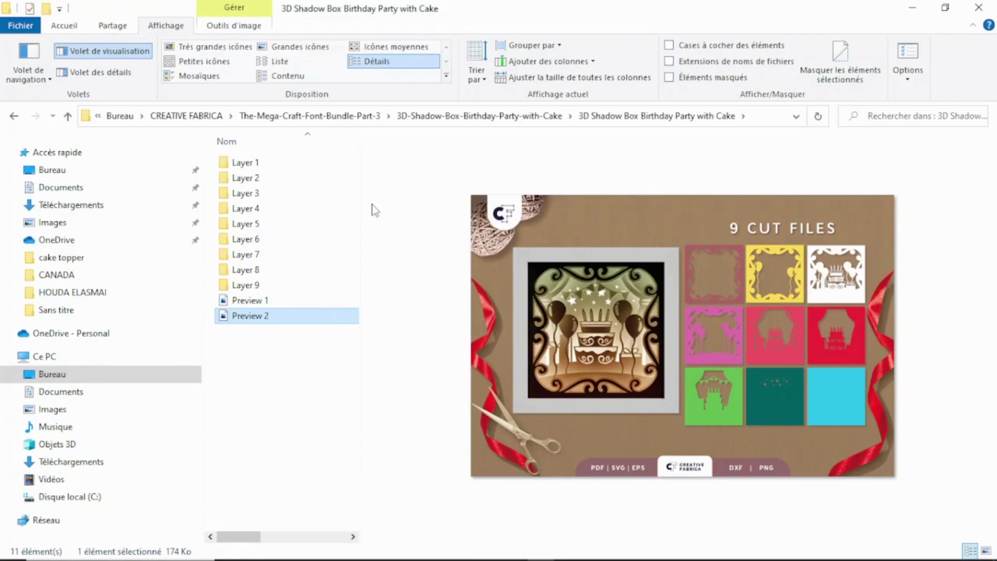
drag(359, 188, 609, 193)
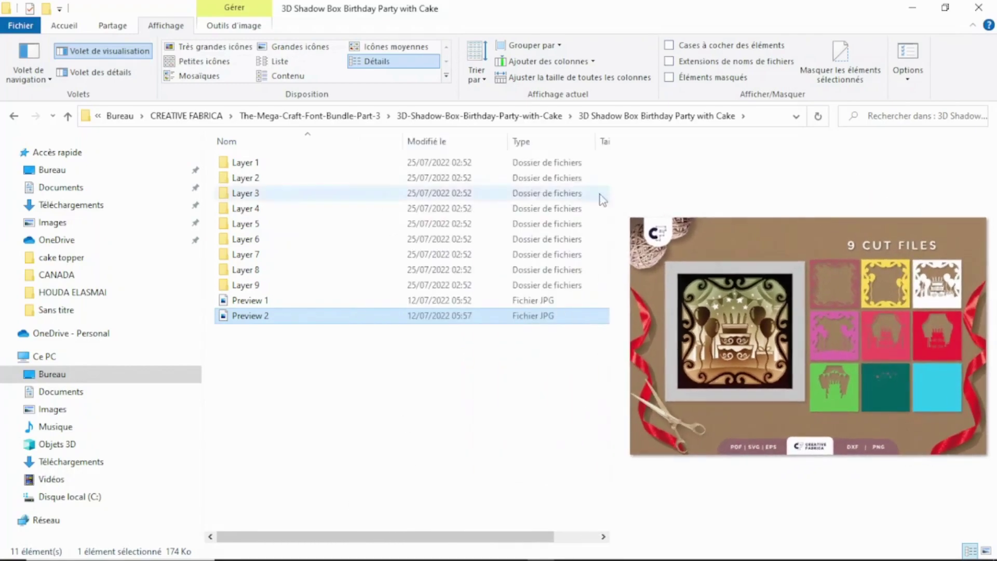
Examine the file formats in the Layer 1 folder, preview its PDF and return to the shadow box's layer folders.
double_click(282, 163)
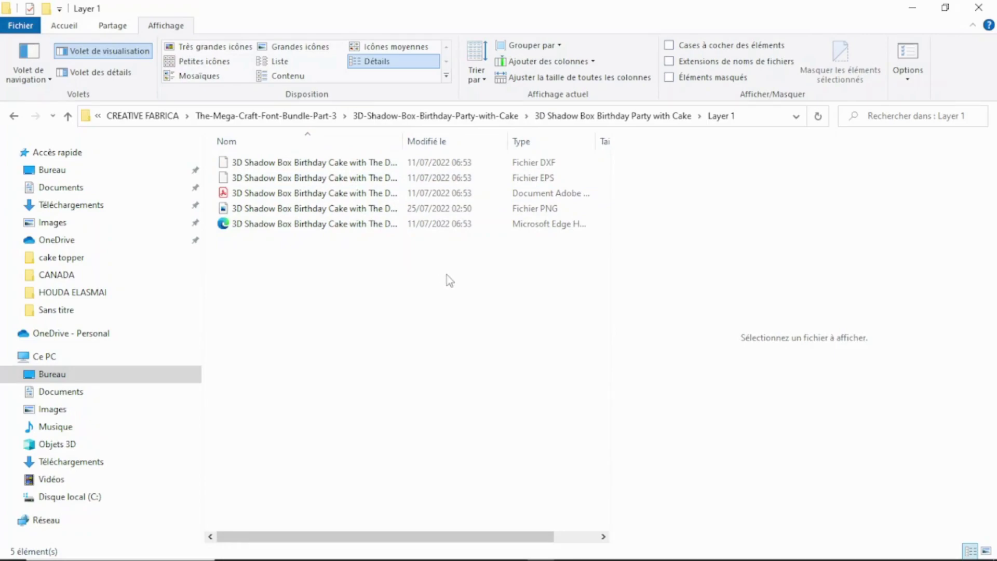
mouse_move(276, 559)
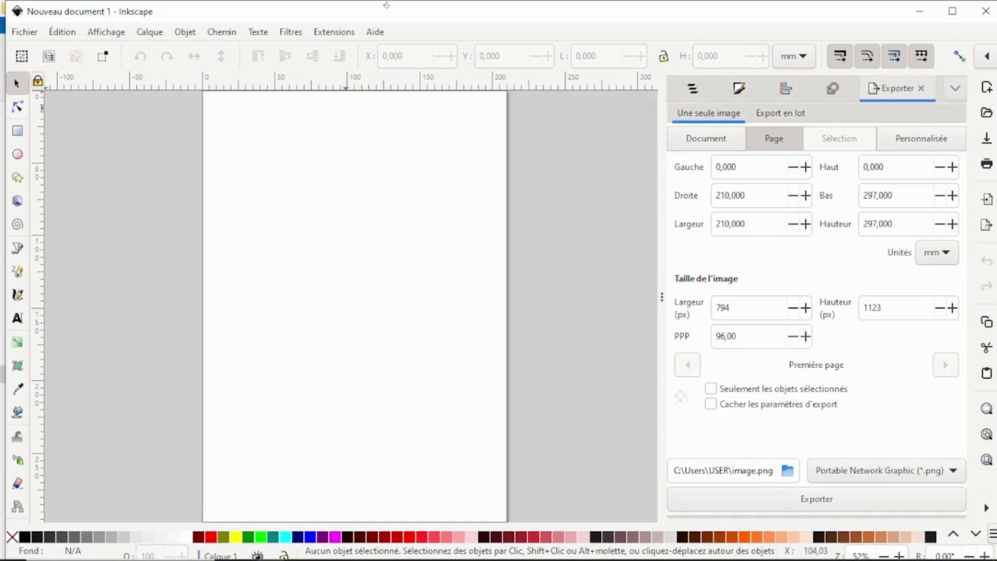
click(922, 11)
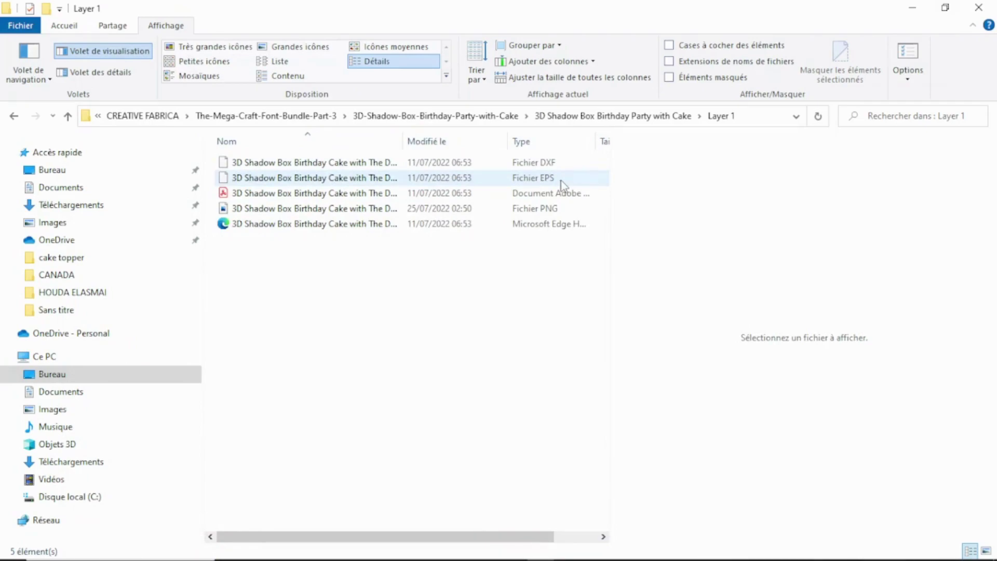
click(389, 193)
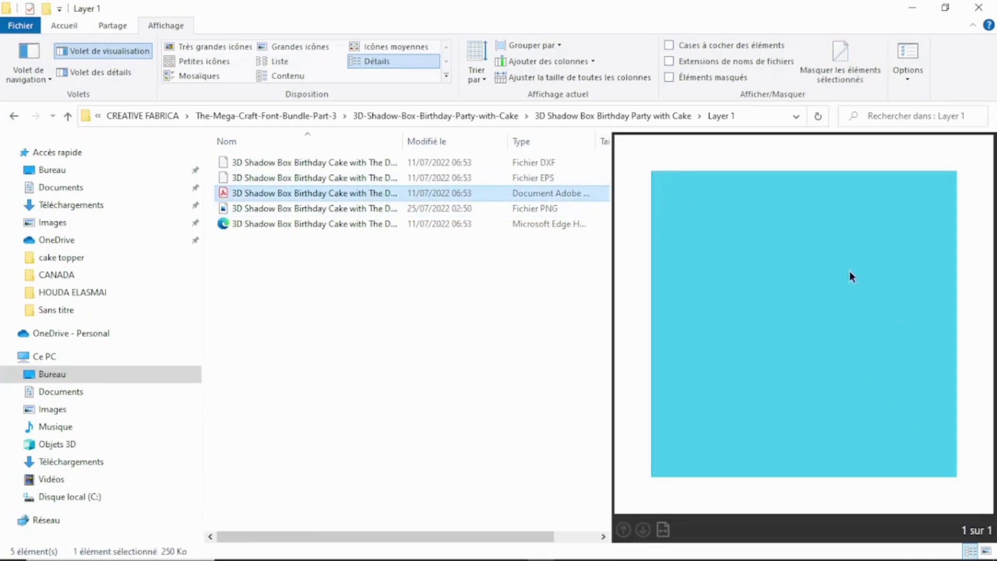
click(618, 116)
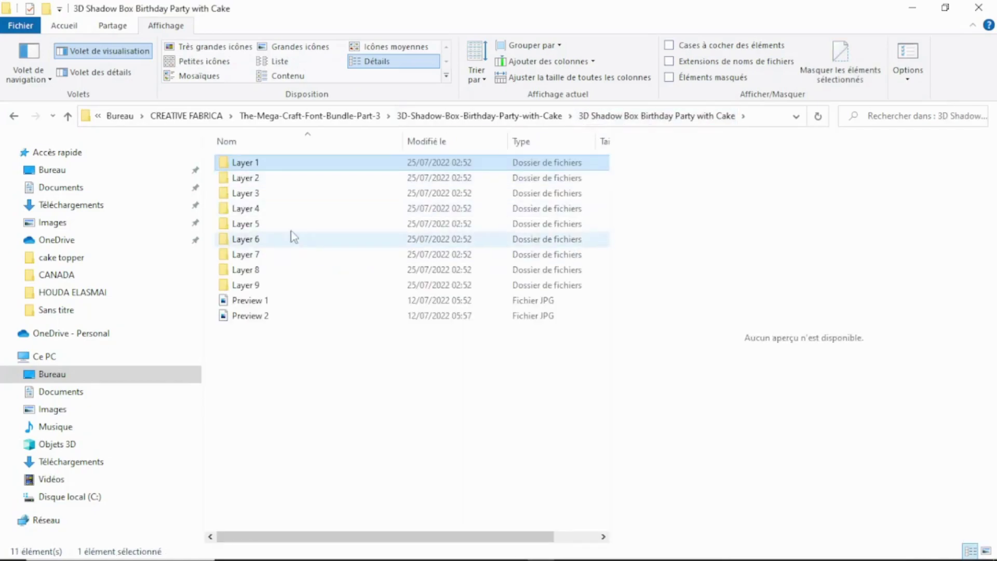
Preview the Layer 3 folder's PDF and PNG files and open its SVG file in Microsoft Edge.
double_click(267, 194)
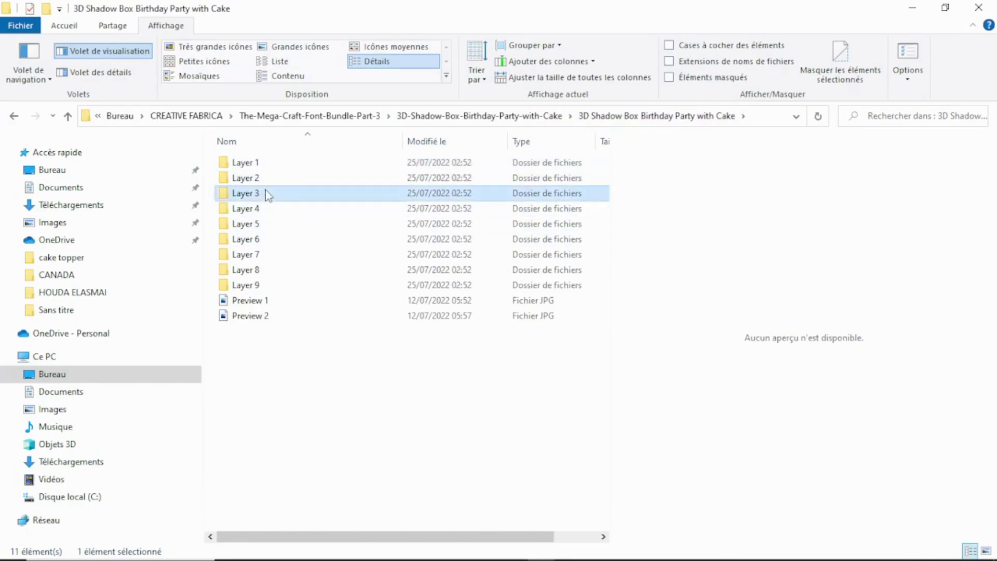
click(287, 194)
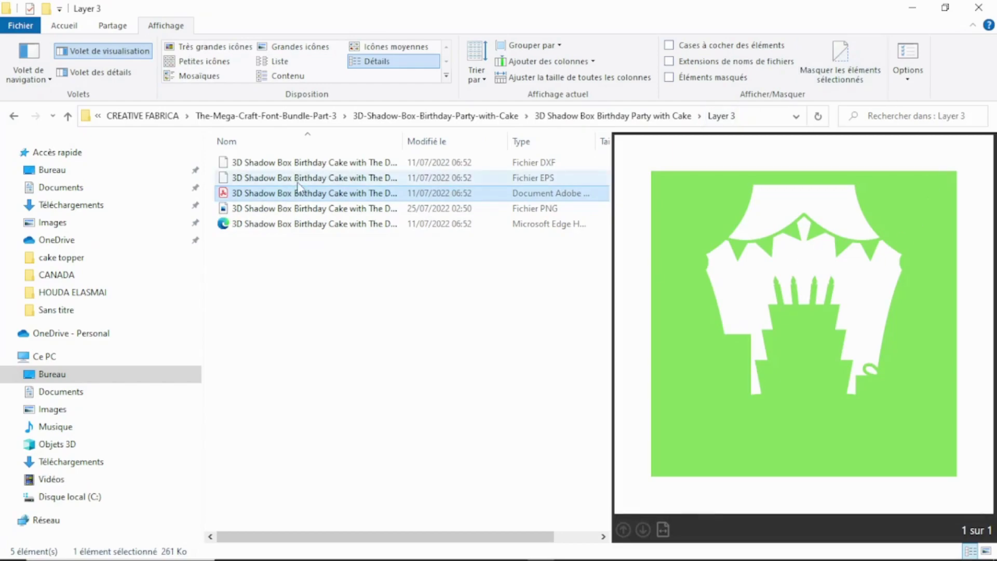
click(349, 196)
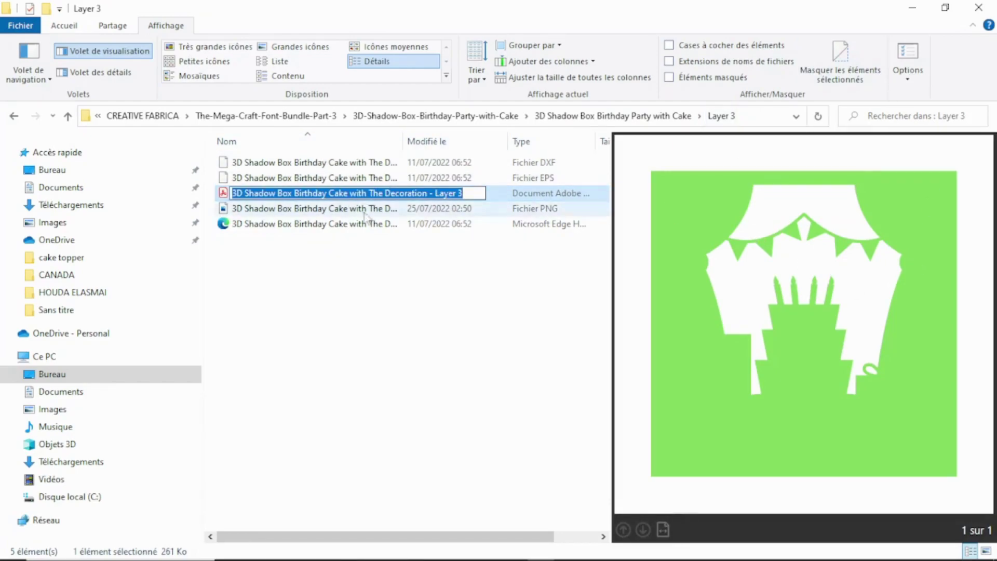
click(354, 207)
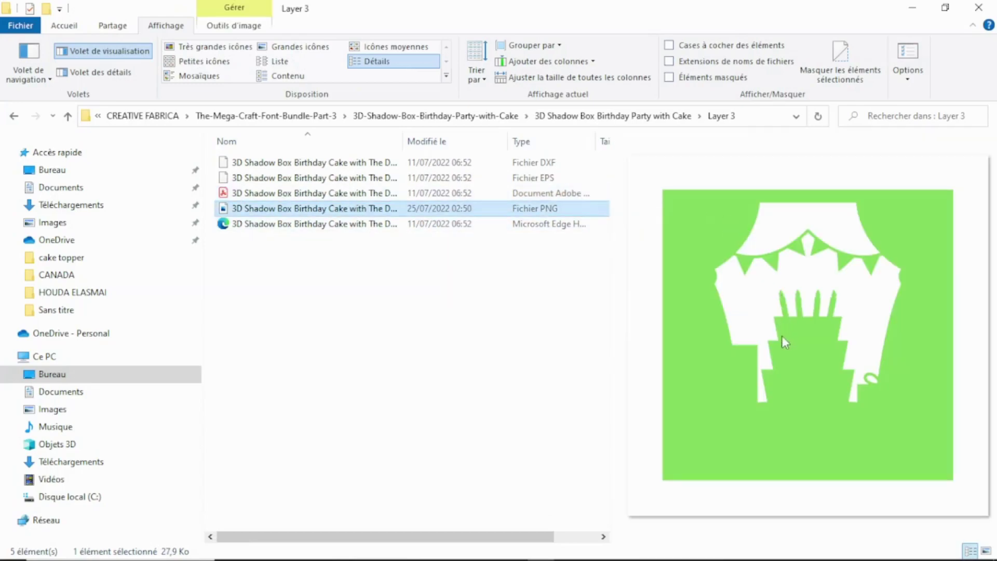
click(306, 224)
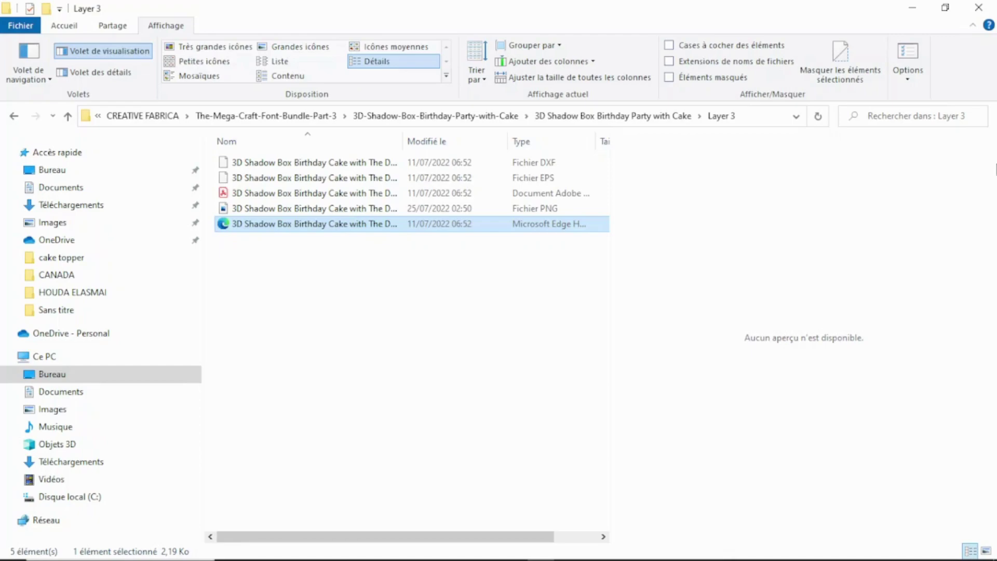
double_click(391, 224)
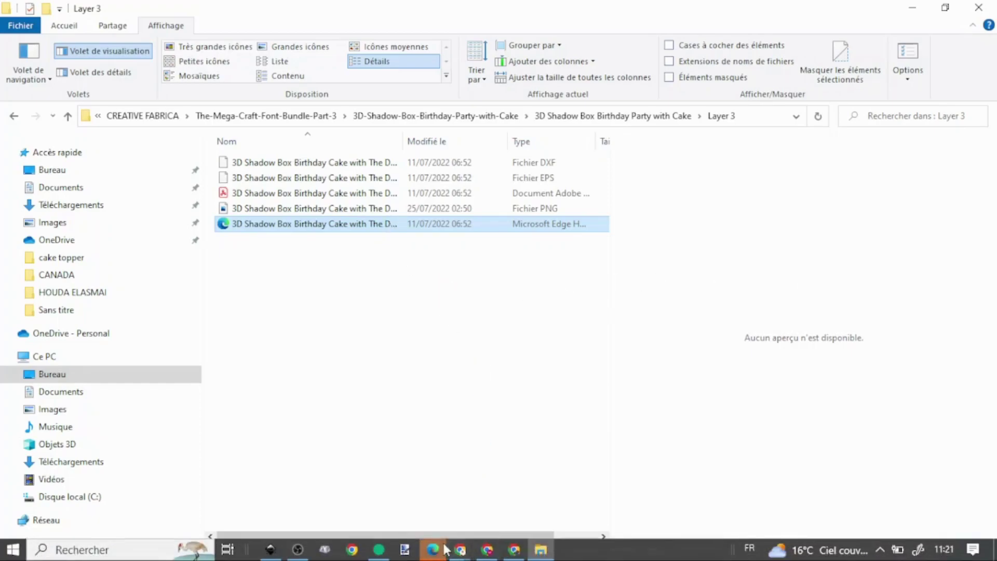
click(444, 549)
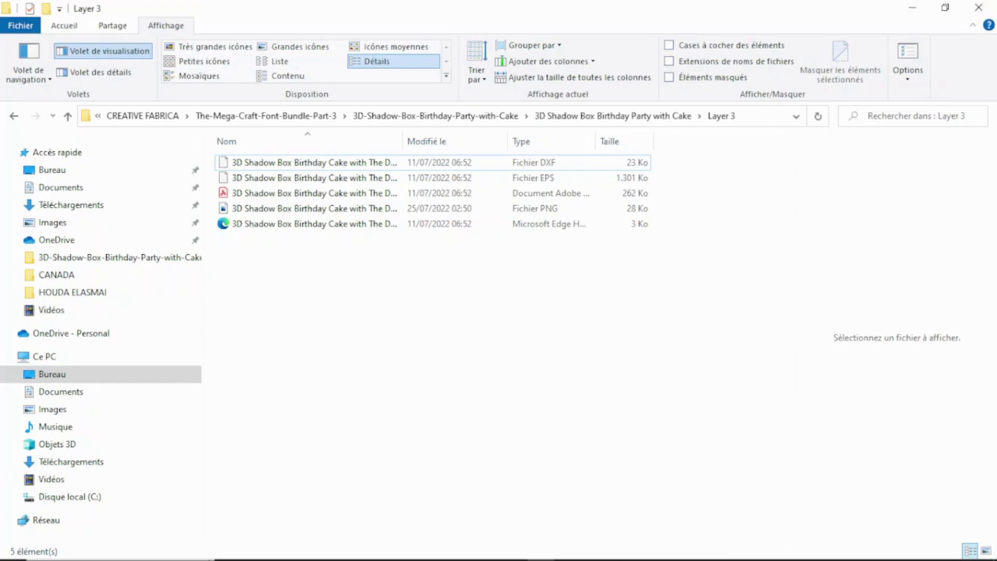
Switch to Inkscape, place a smaller File Explorer window over it, import the Layer 3 SVG file onto the canvas and maximize Inkscape.
click(269, 549)
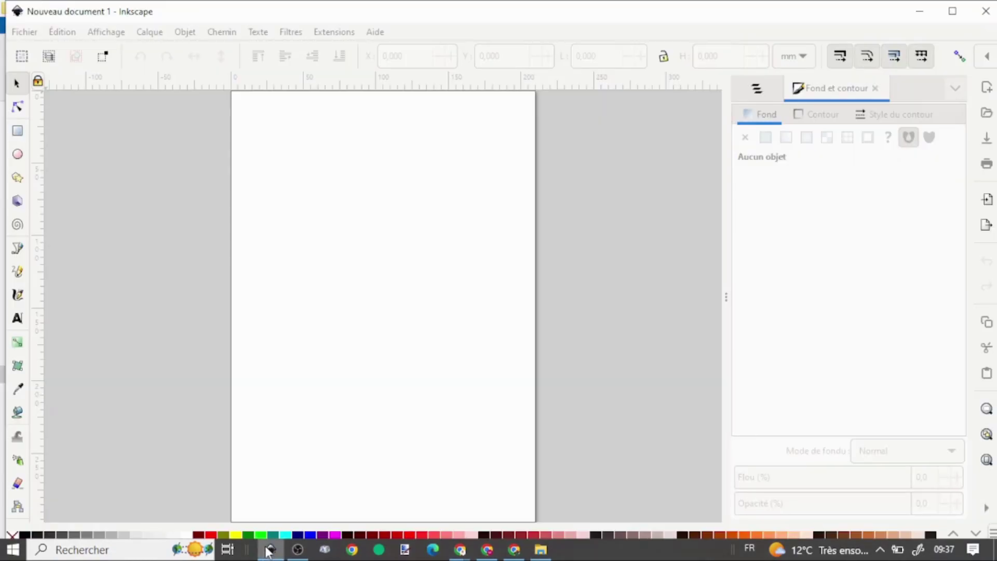
click(540, 549)
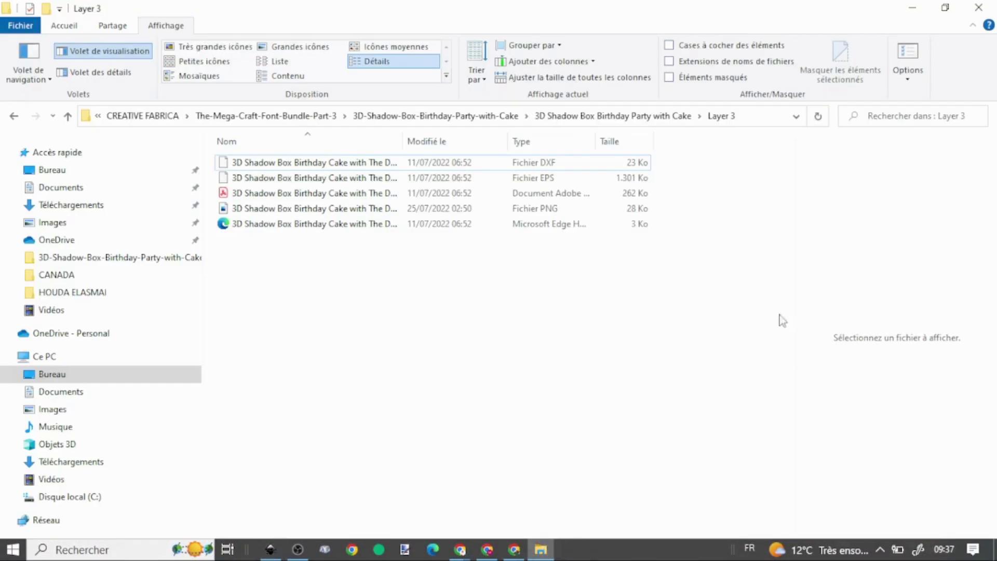
click(945, 8)
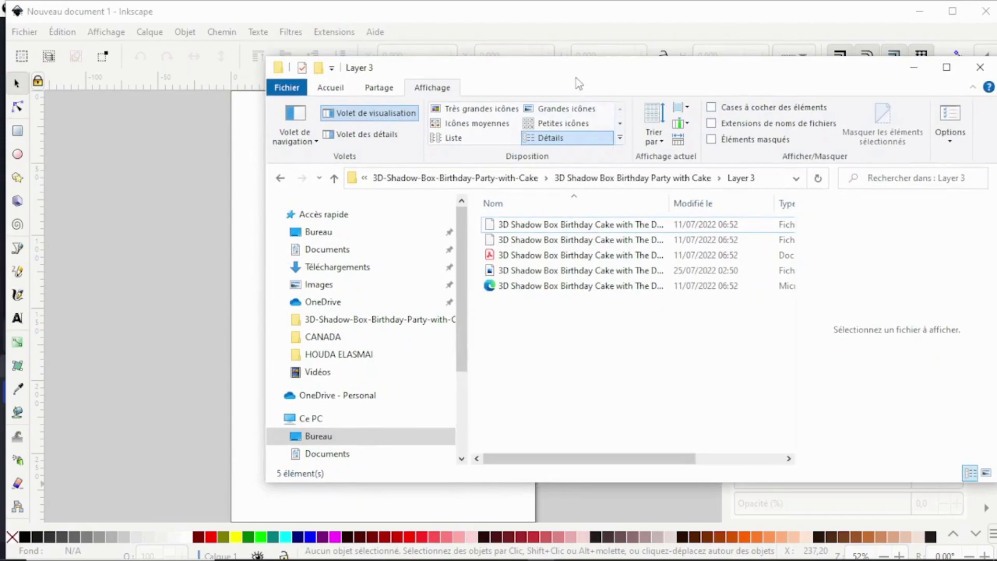
drag(575, 80, 684, 69)
click(604, 278)
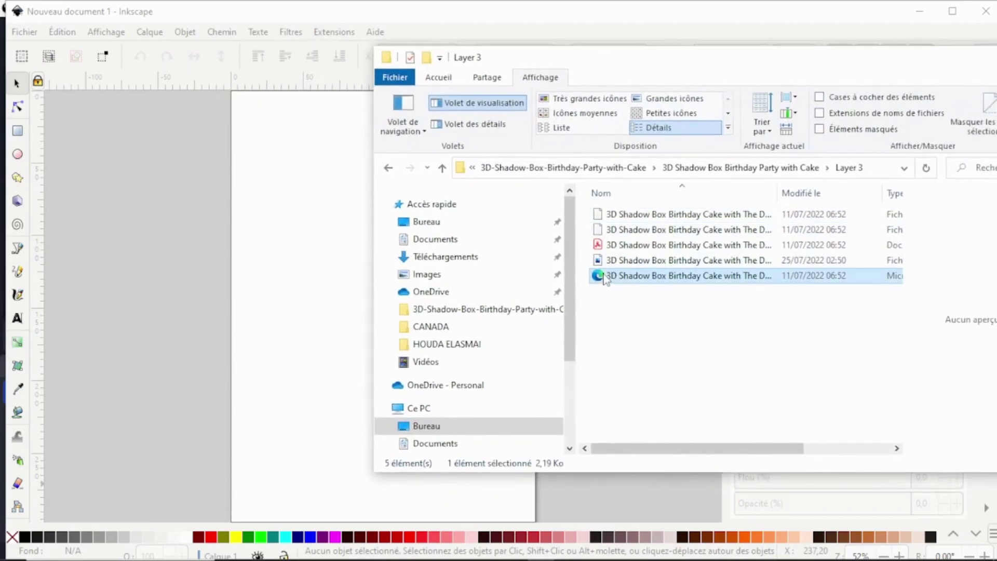
drag(602, 275, 178, 239)
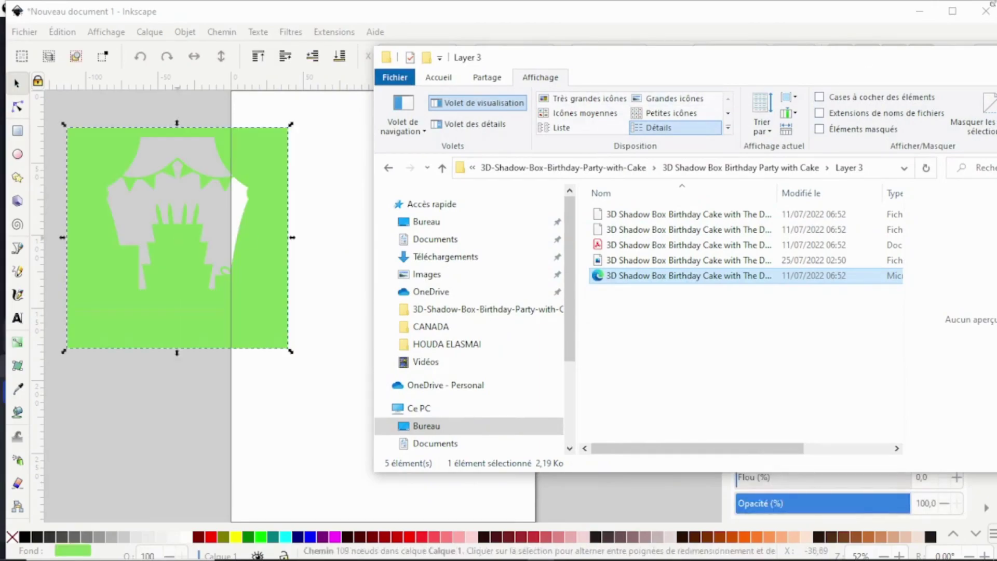
click(954, 14)
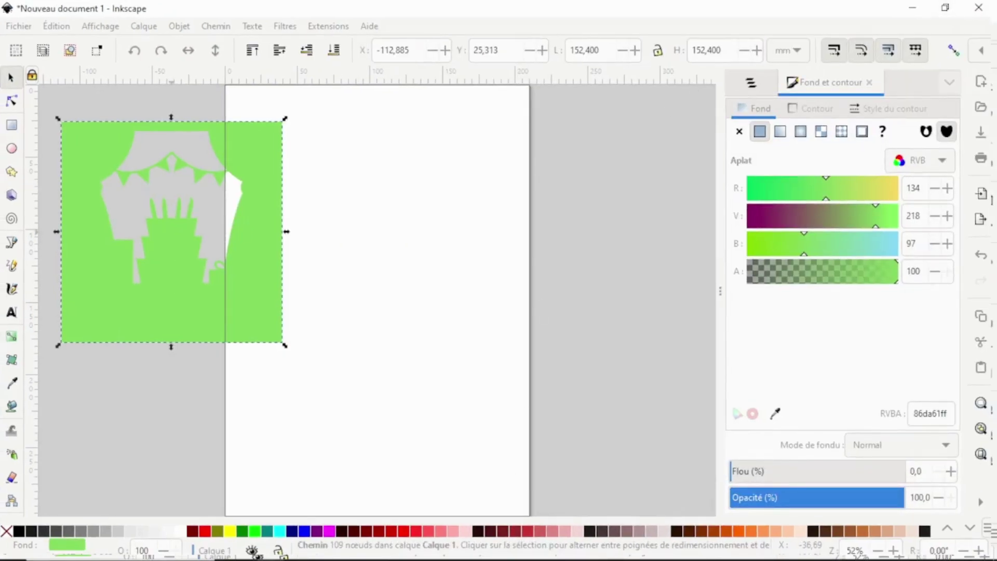
Bring File Explorer over Inkscape, browse to the Layer 1 folder of 3D Shadow Box Birthday Party with Cake and import its SVG file onto the canvas.
click(208, 550)
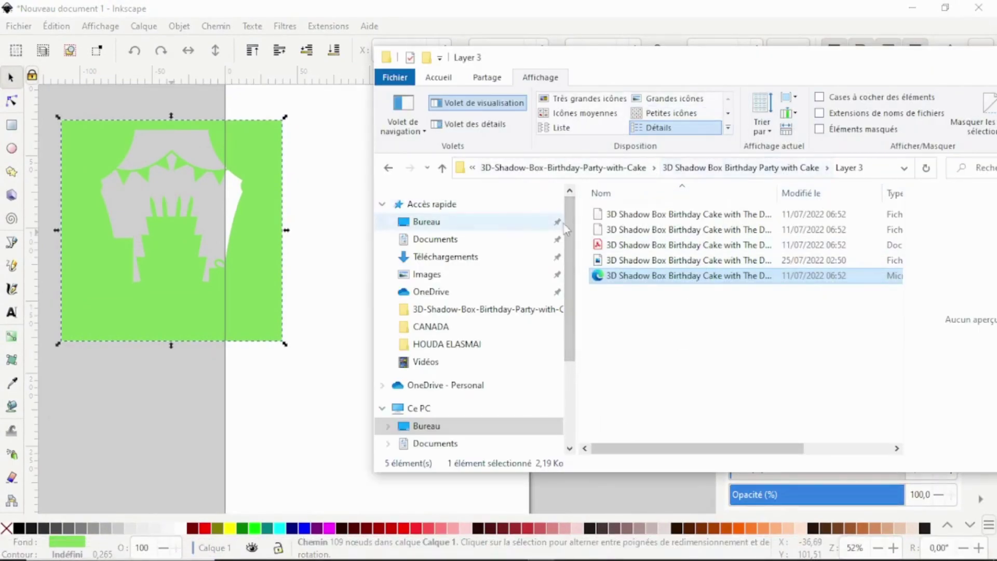
click(606, 168)
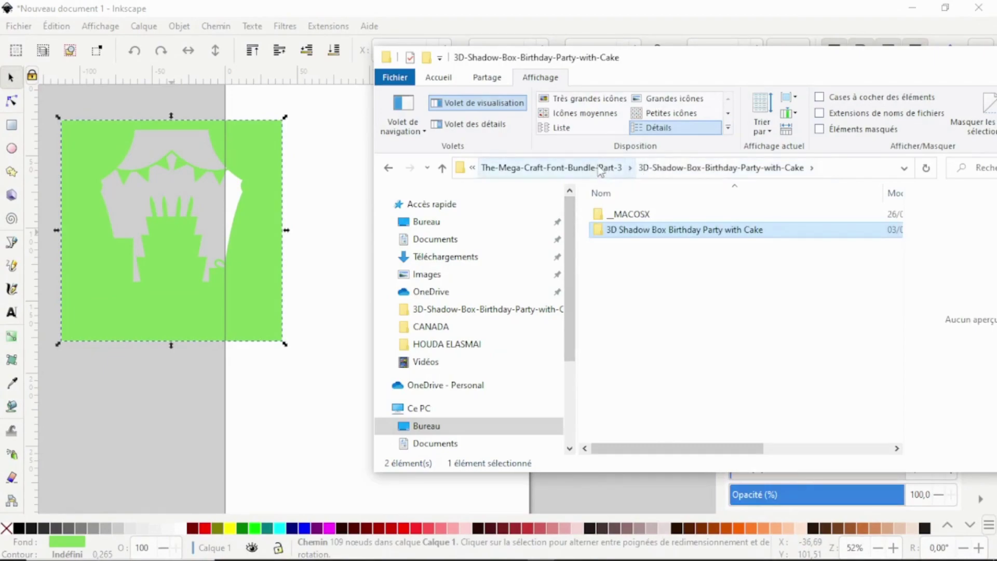
click(601, 168)
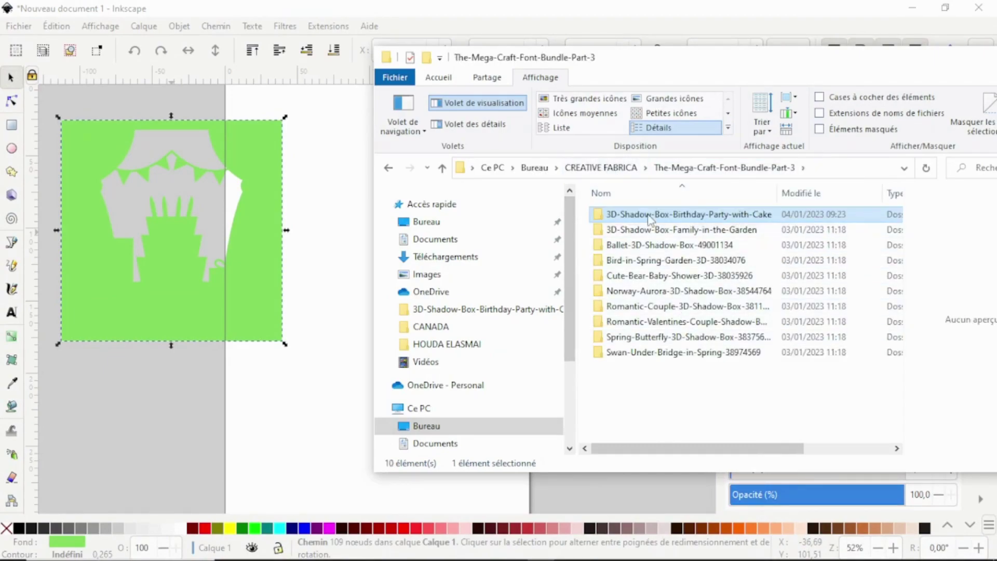
double_click(649, 216)
double_click(656, 229)
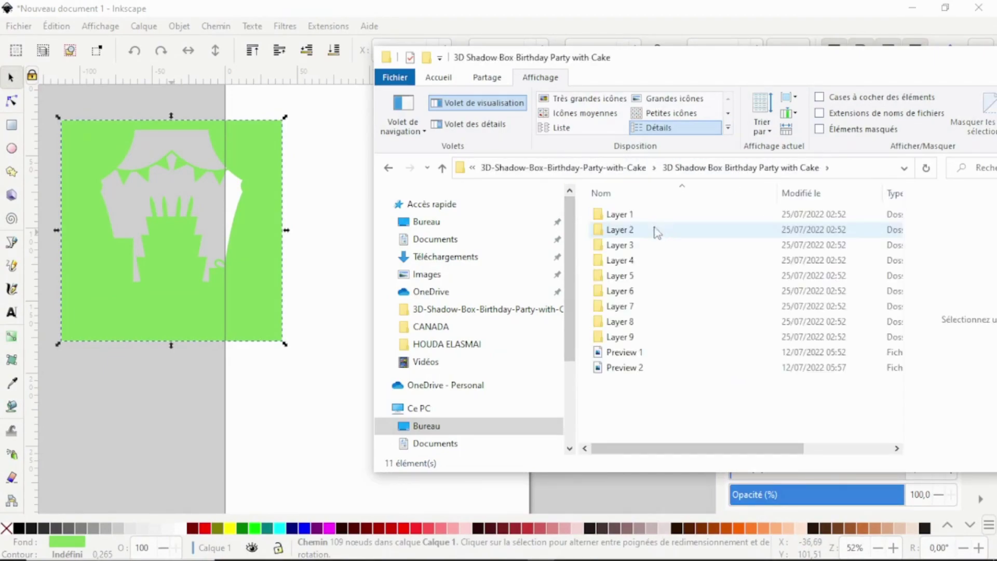
double_click(653, 218)
click(639, 276)
drag(639, 276, 237, 327)
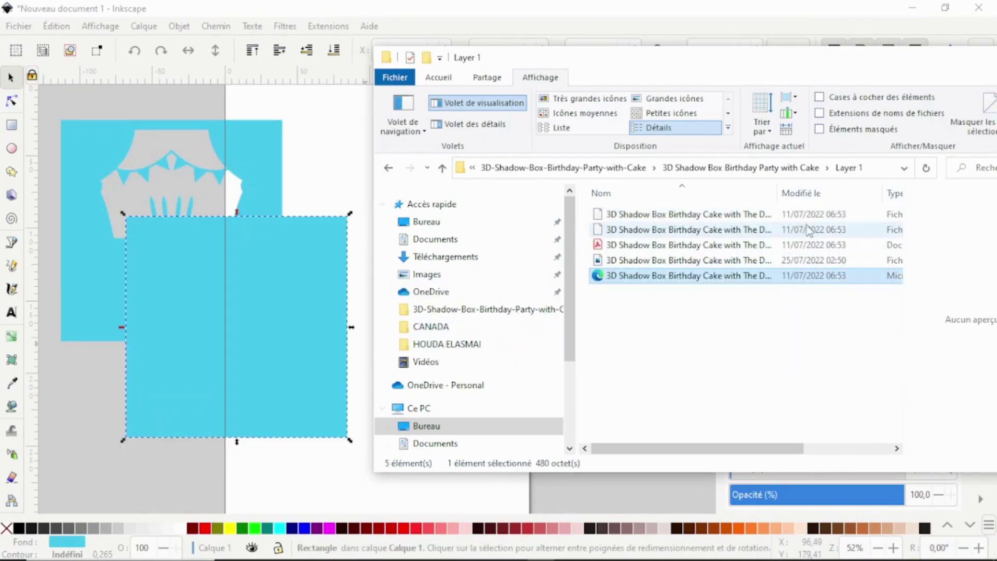
Return to the shadow box's layer folders, open Layer 2 and import its SVG file onto the canvas.
click(623, 167)
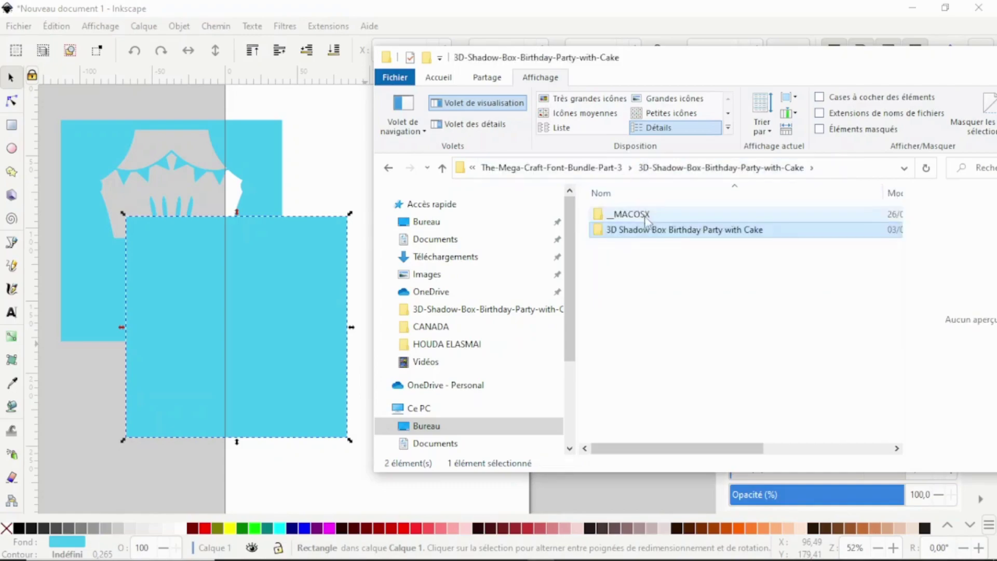
double_click(635, 231)
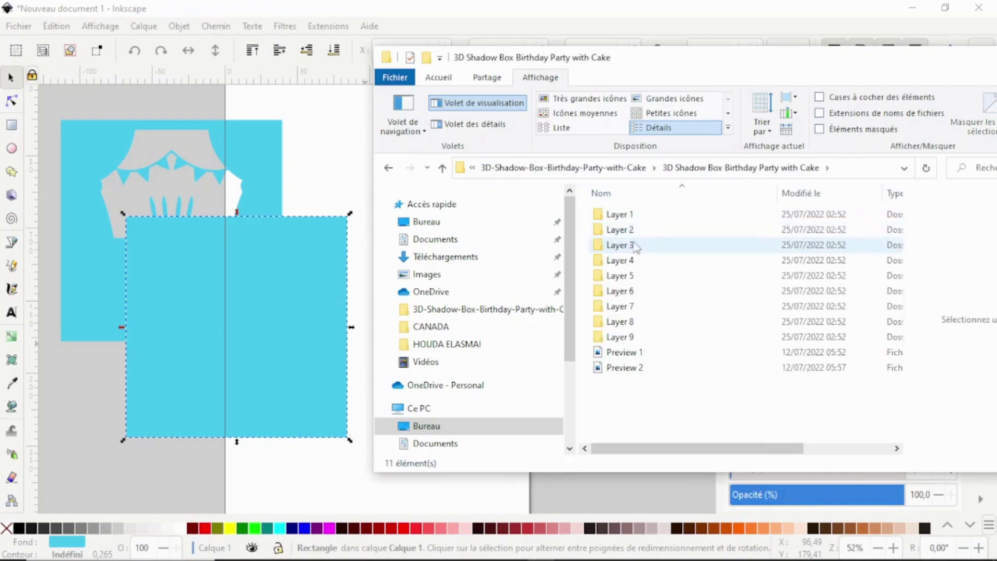
click(633, 231)
double_click(634, 231)
mouse_move(631, 275)
mouse_down()
mouse_move(447, 239)
mouse_move(310, 129)
mouse_up()
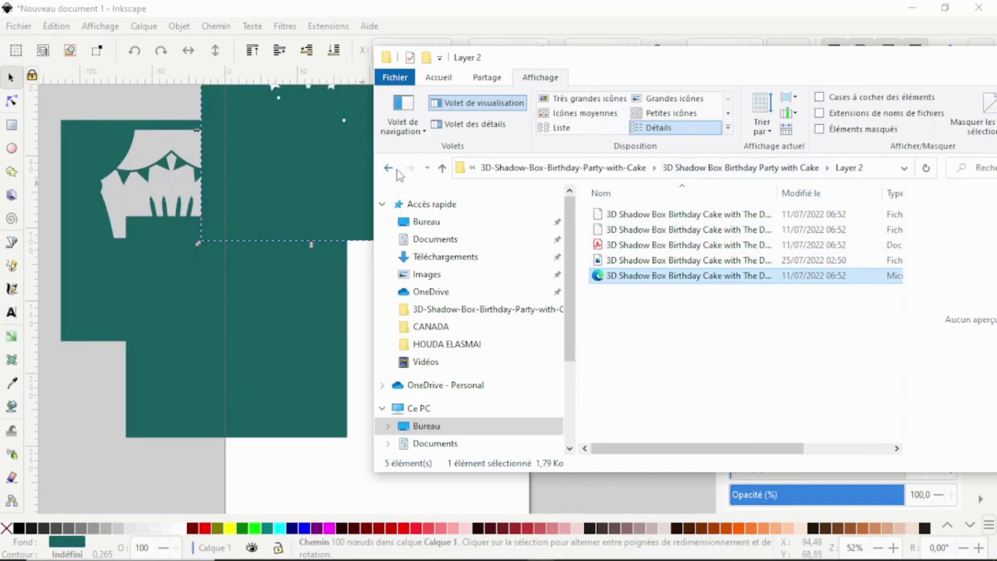
Go back to the layer folders, open Layer 4 and import its SVG file onto the canvas.
click(442, 169)
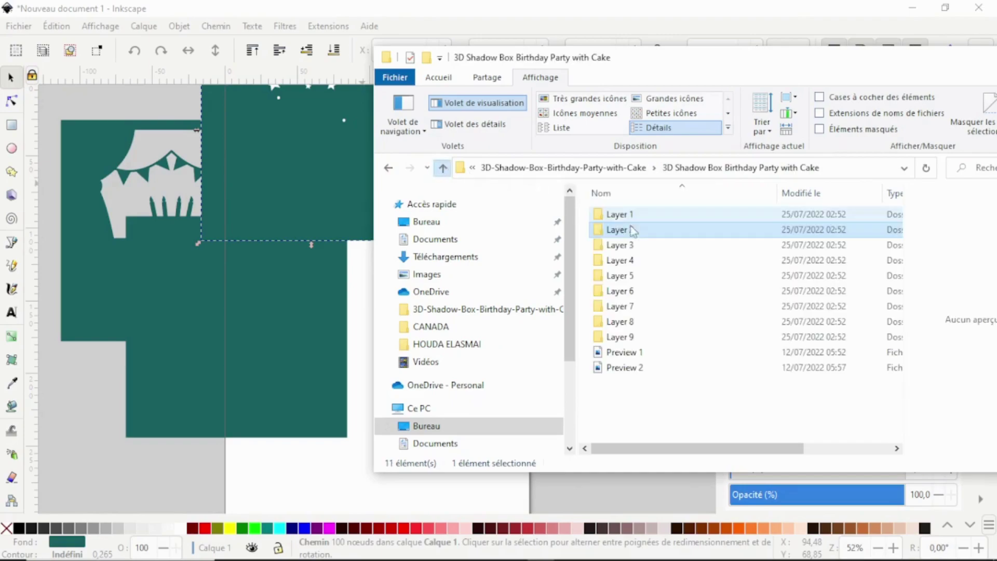
double_click(634, 265)
drag(634, 275, 222, 310)
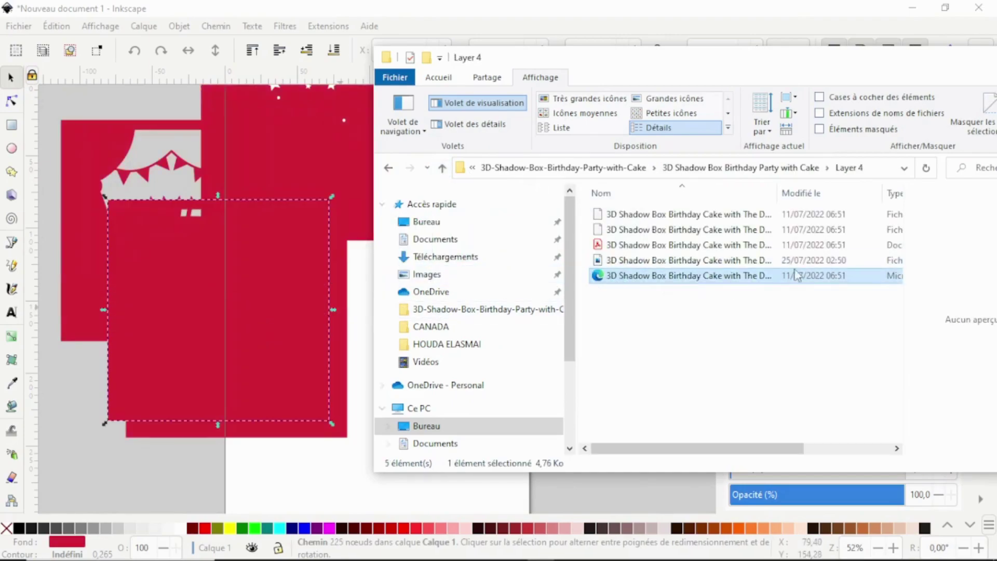
Import the Layer 5 folder's SVG file onto the canvas, return to the layer folders and select Layer 6.
click(786, 171)
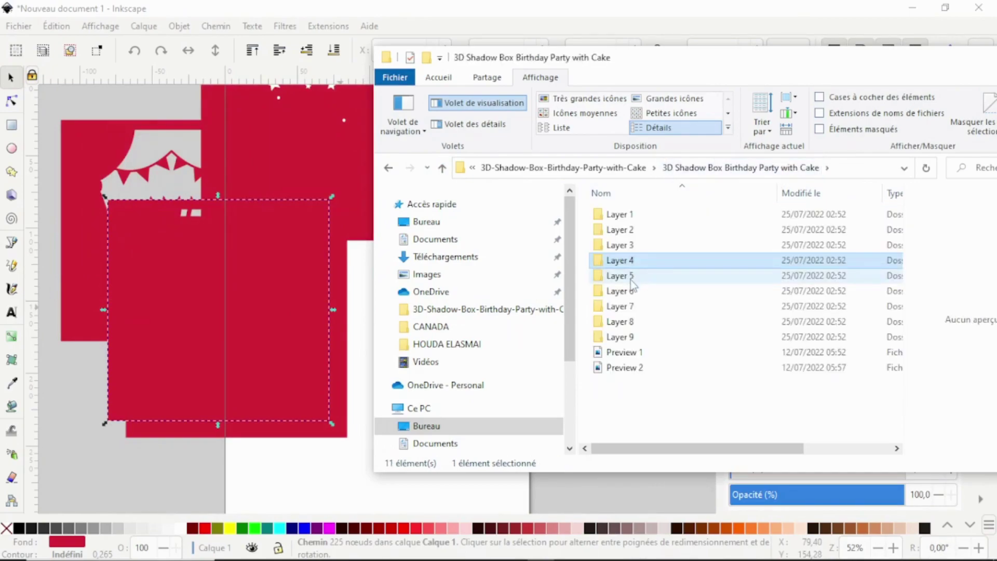
double_click(634, 274)
drag(635, 275, 272, 328)
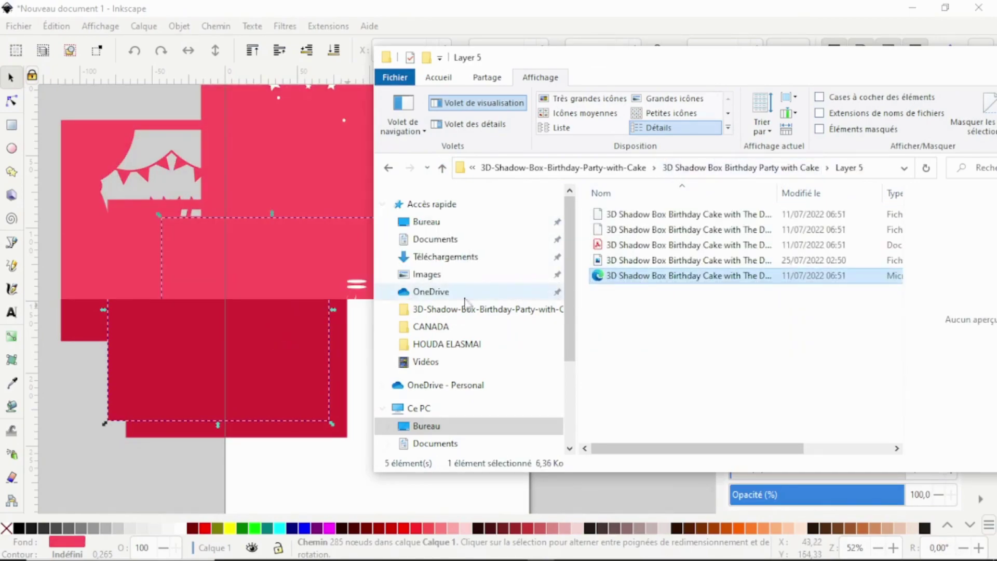
click(810, 168)
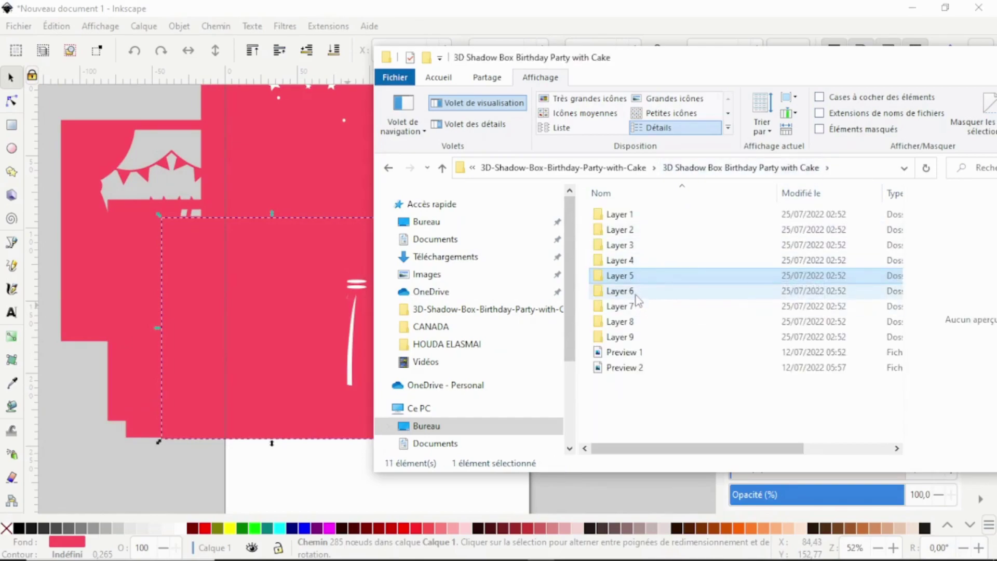
click(636, 293)
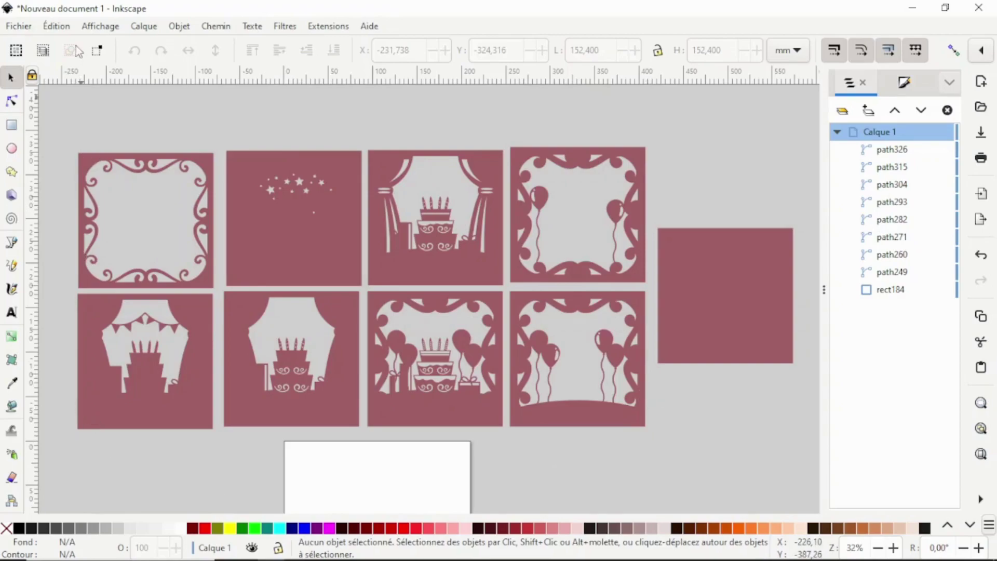
Select several of the arranged shadow box layers in turn and examine their width and height.
click(25, 27)
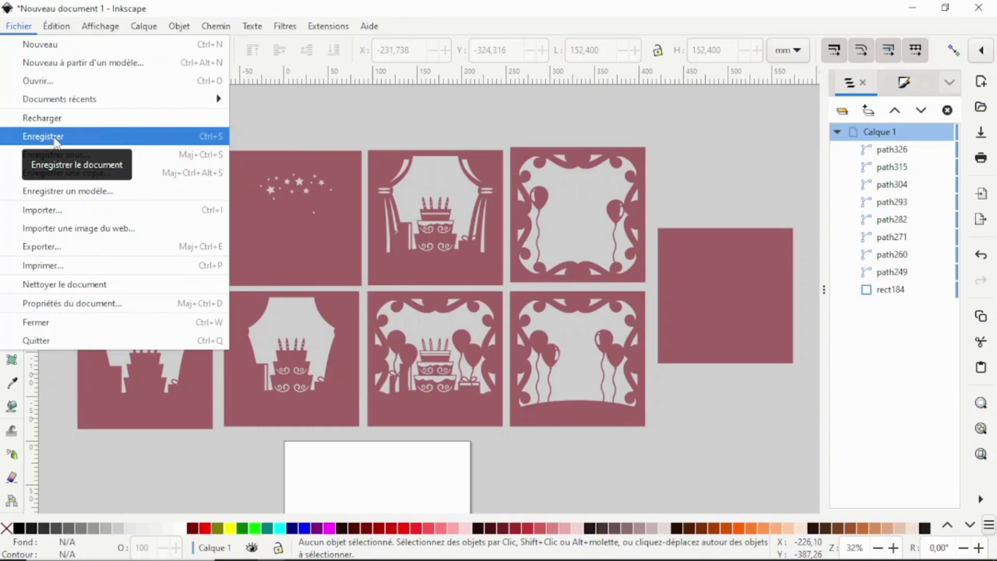
click(720, 290)
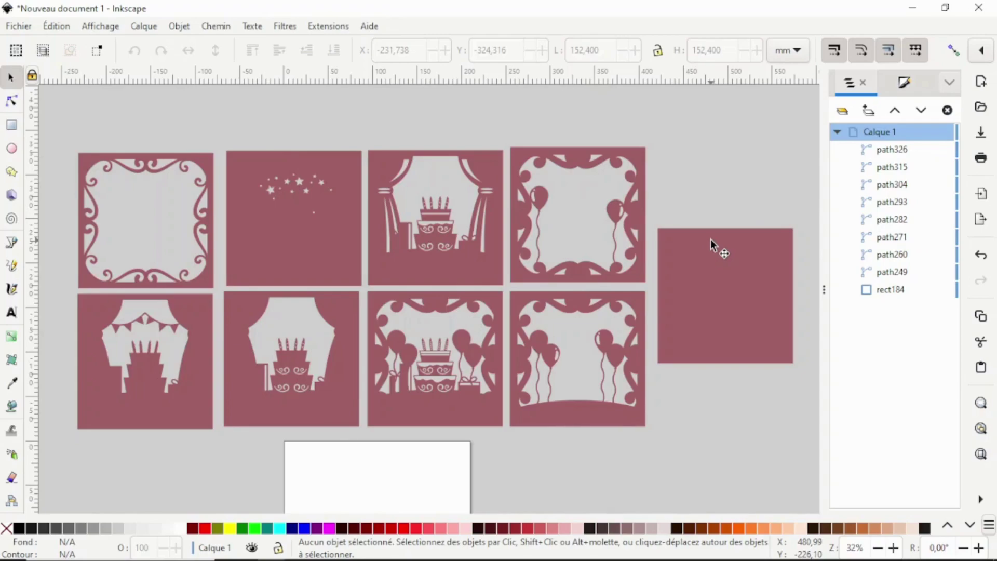
click(740, 250)
click(522, 160)
click(381, 172)
click(290, 190)
click(194, 158)
click(478, 391)
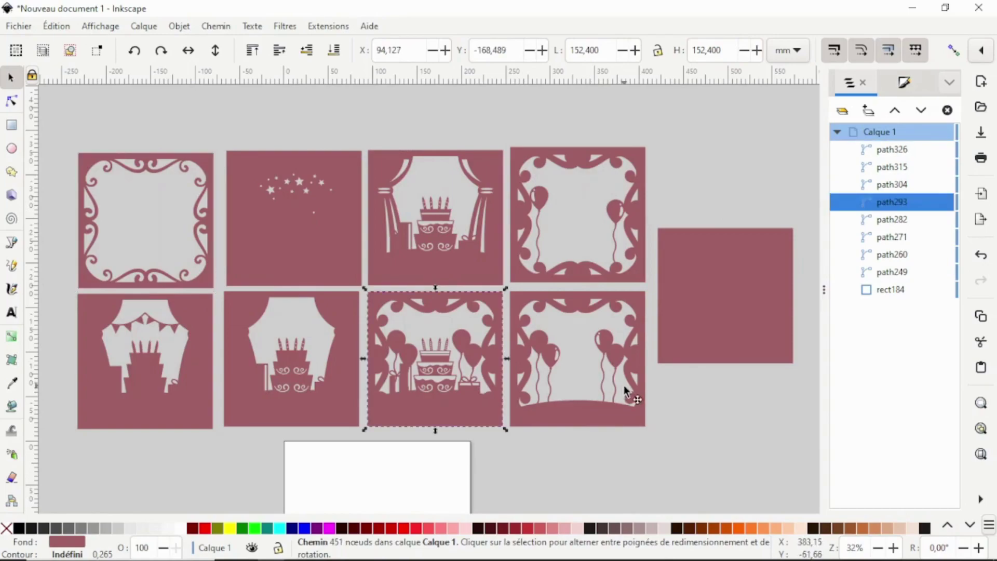
click(628, 394)
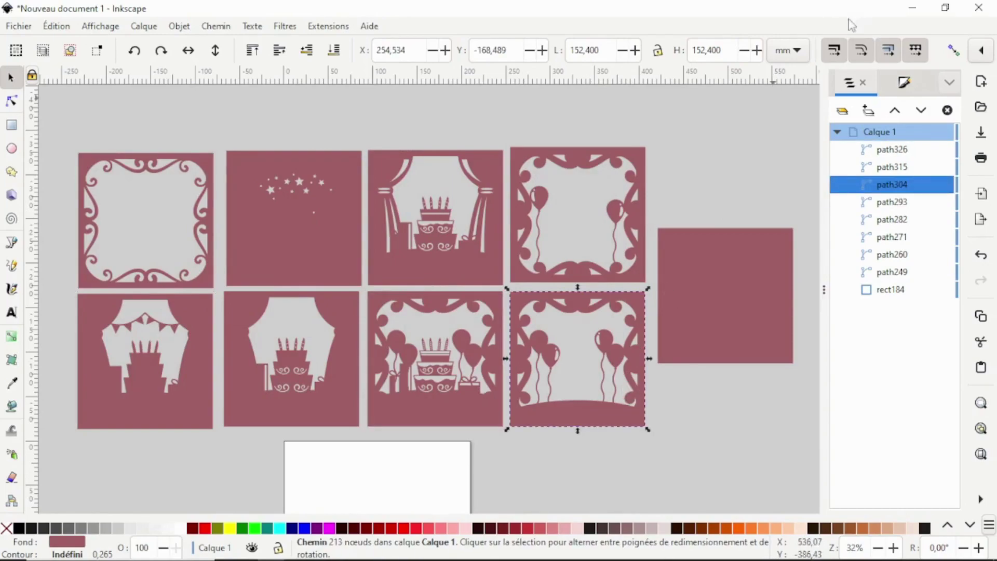
Switch the measurement unit to cm, check a few layers' dimensions and lock the width-to-height ratio.
click(798, 51)
click(793, 7)
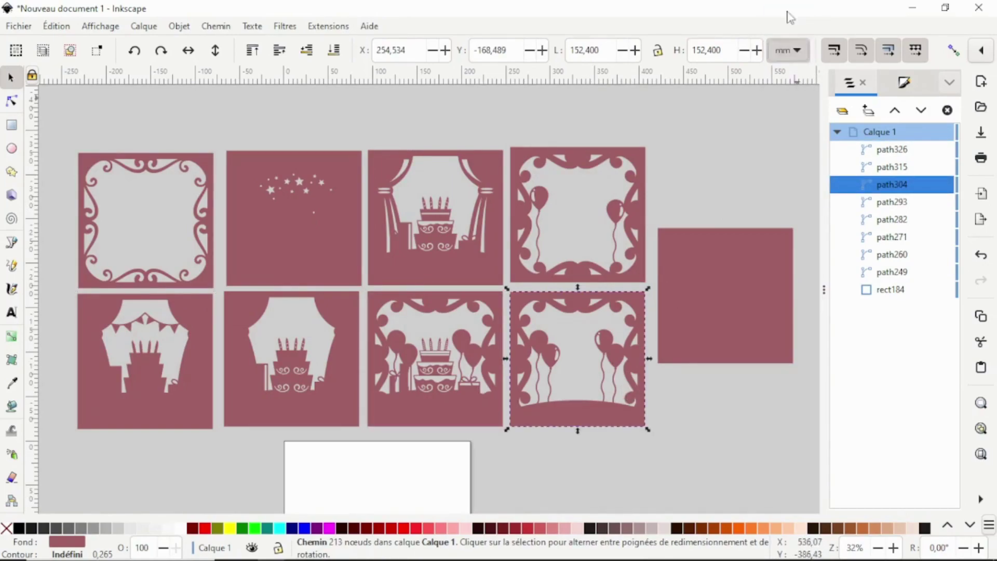
click(711, 251)
click(513, 164)
click(375, 173)
click(350, 176)
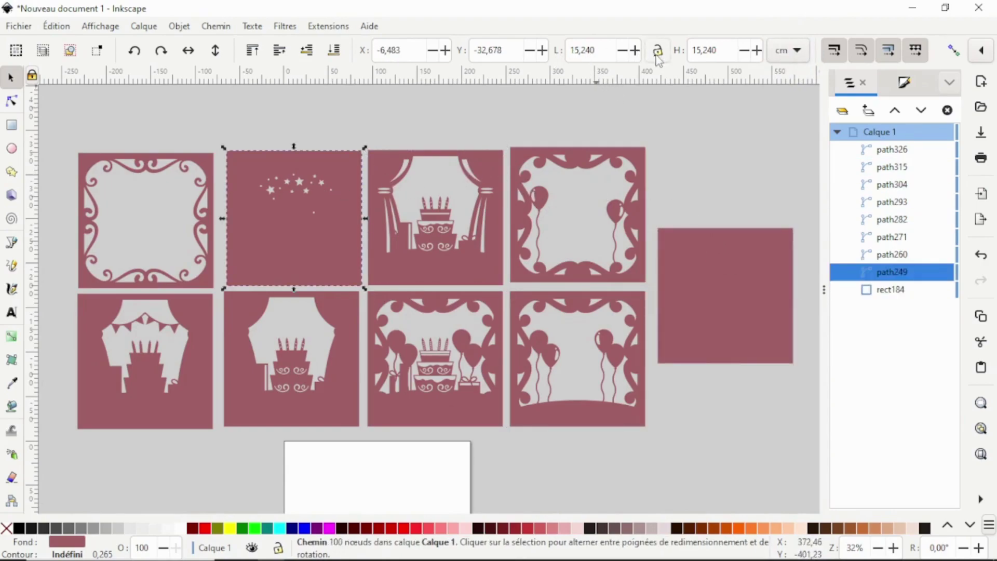
click(657, 50)
Select the plain square and the cut-out layers to compare their dimensions in centimetres, and clear the selection.
click(692, 239)
click(554, 166)
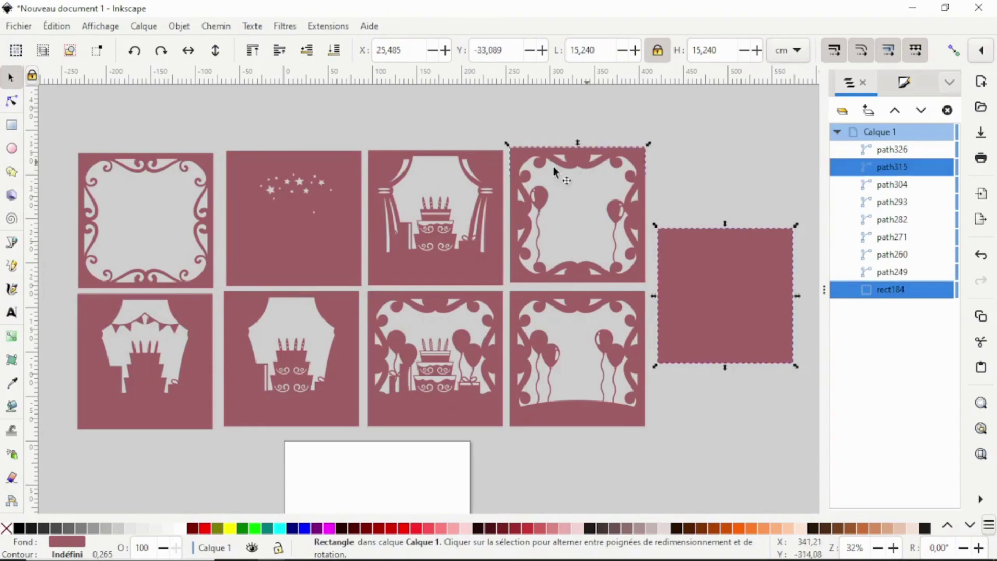
click(452, 182)
click(310, 205)
click(181, 254)
click(187, 388)
click(286, 374)
click(475, 410)
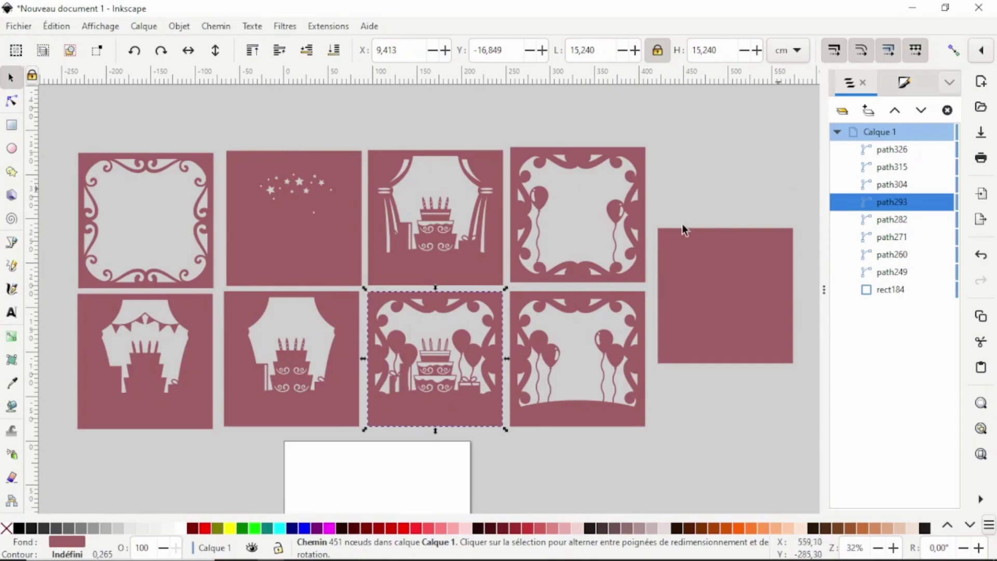
click(351, 202)
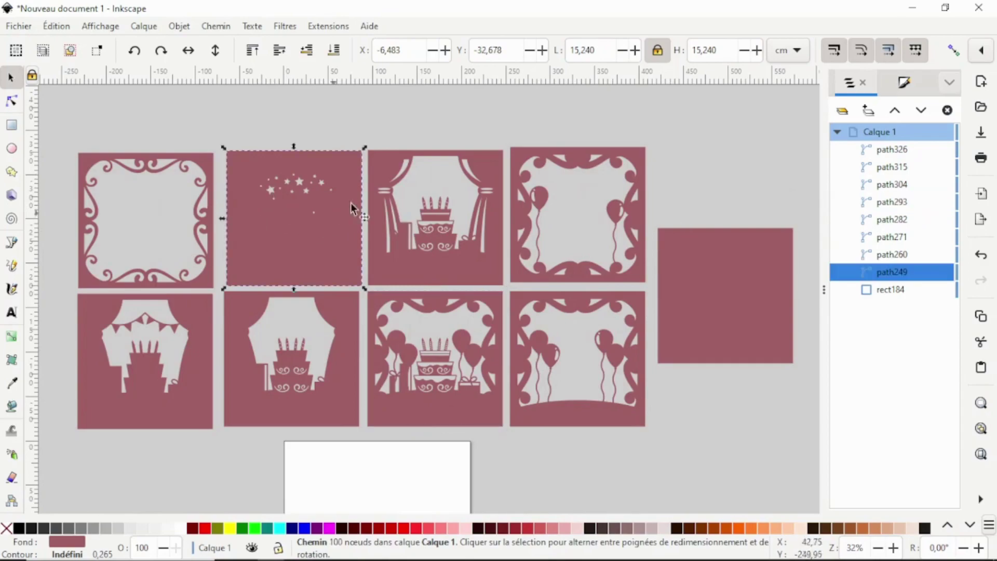
click(547, 229)
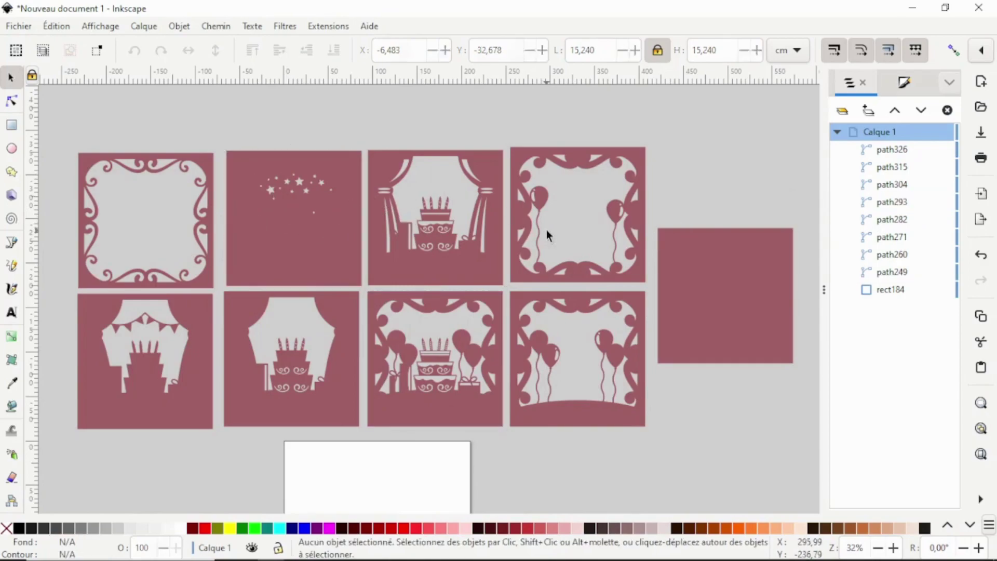
click(636, 165)
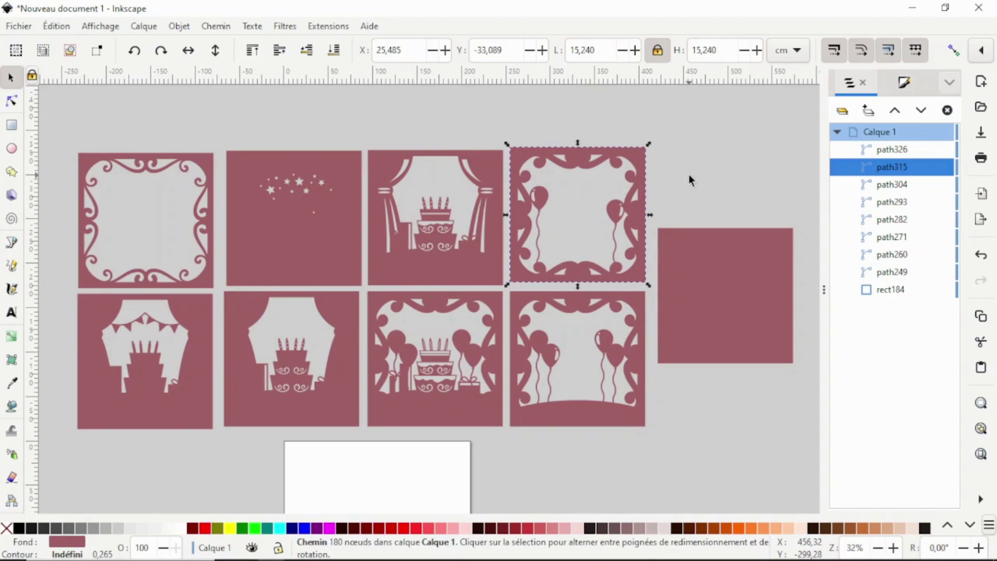
click(689, 173)
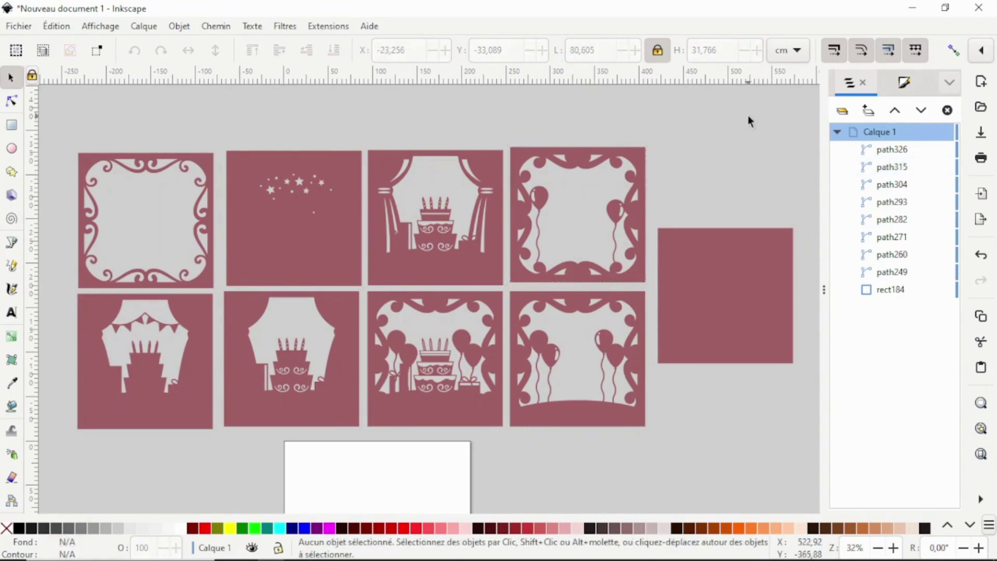
Centre all nine layers on both axes relative to the largest object and move the stack to about X 3.1, Y -28 cm.
key(ctrl+a)
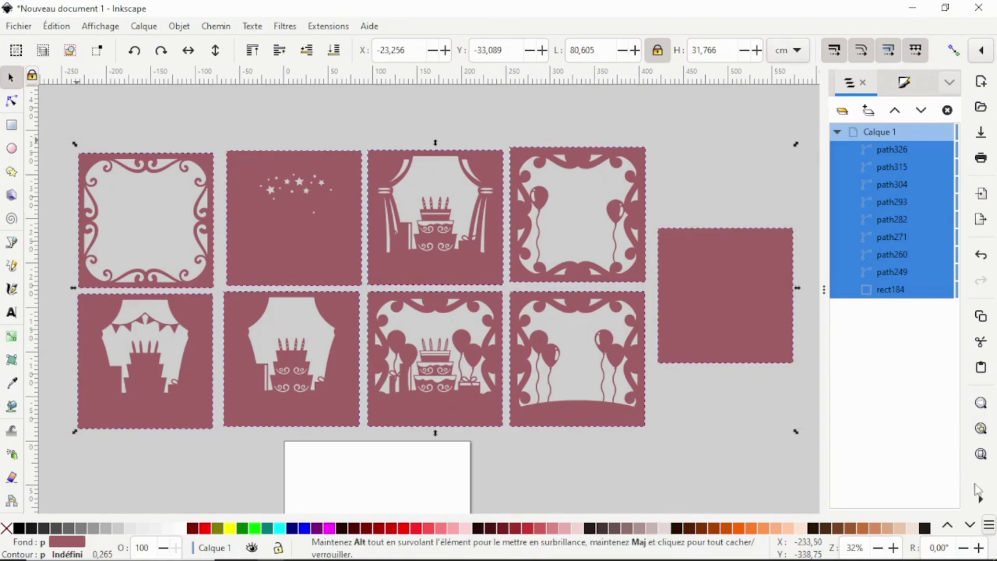
click(981, 499)
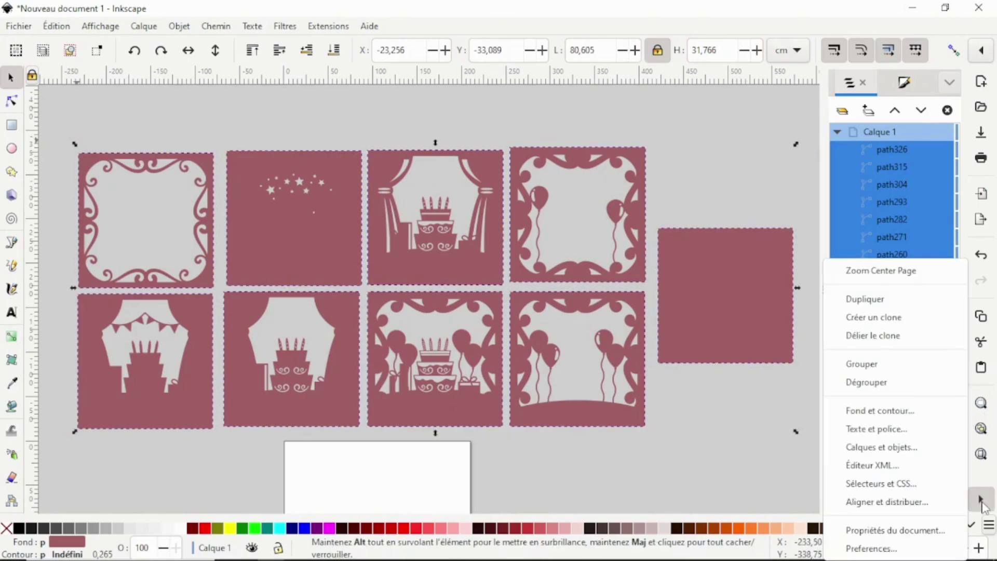
click(936, 503)
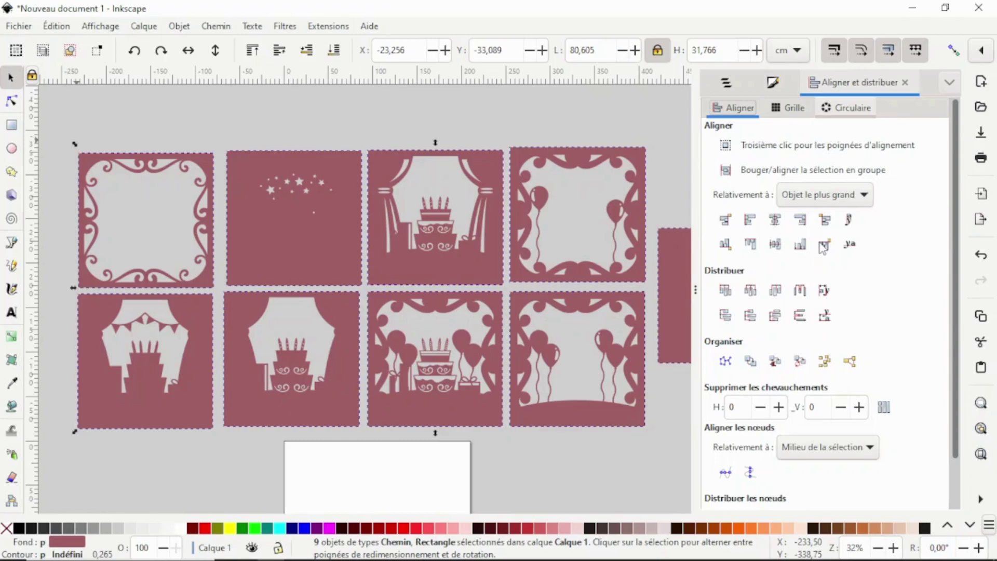
click(776, 220)
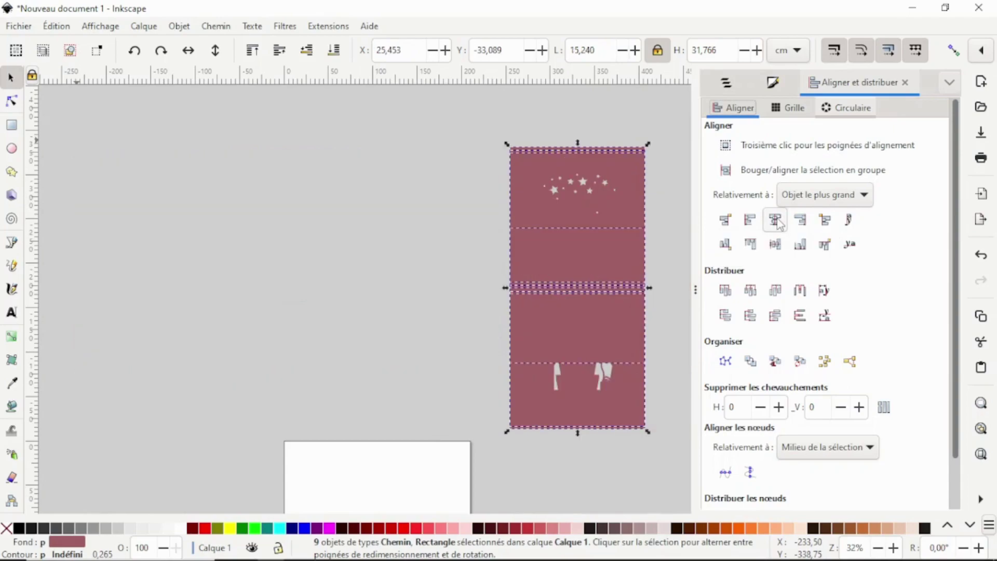
click(776, 244)
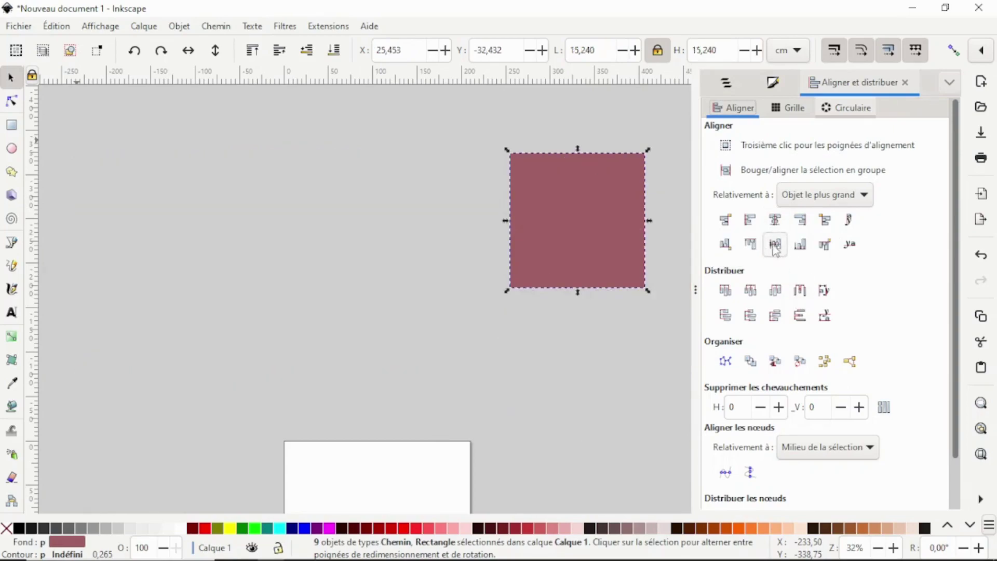
drag(593, 232, 392, 271)
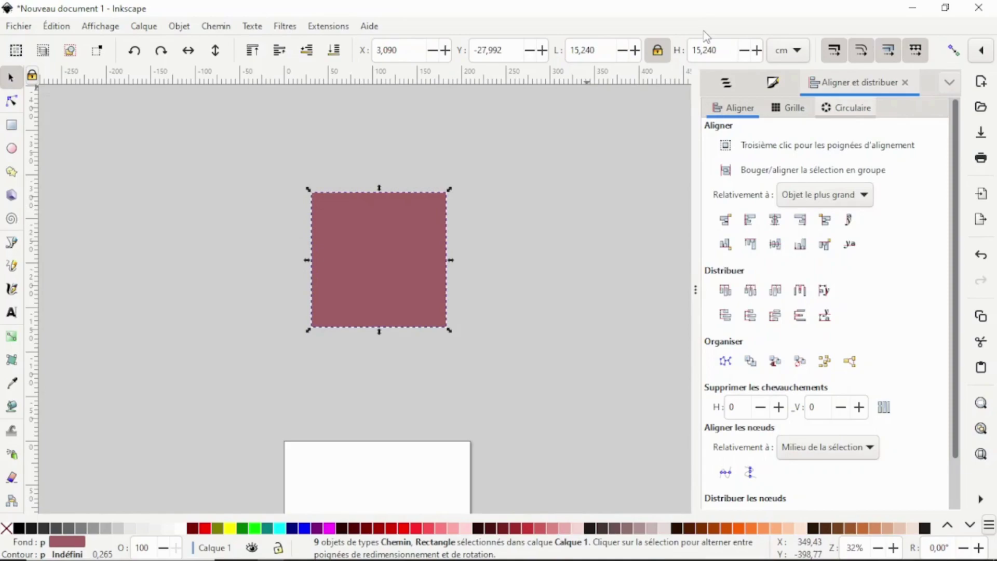
click(540, 217)
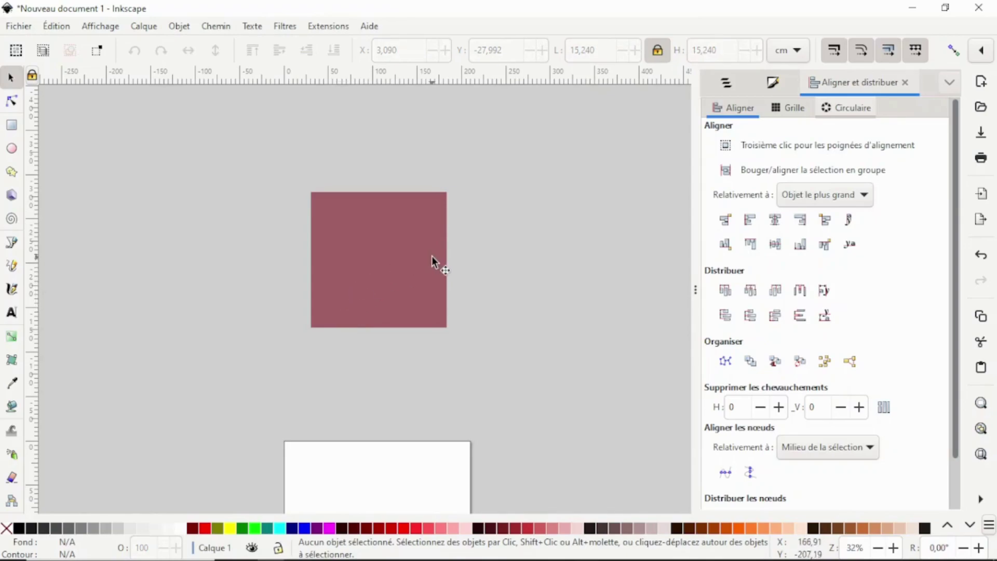
Add the text "15.240" on the empty canvas beside the stacked layers, in sans-serif Bold at 30 pt.
click(11, 313)
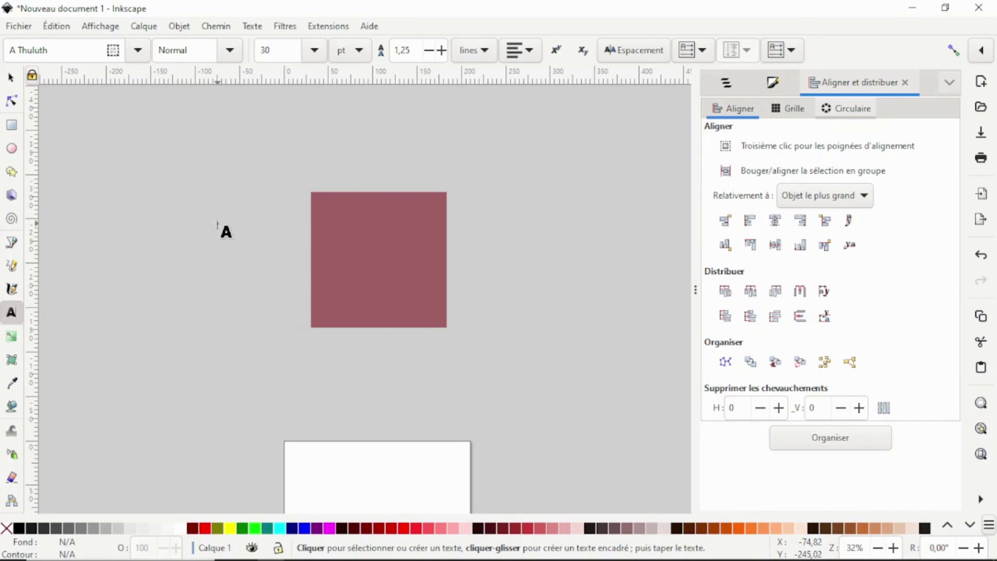
click(217, 224)
text(azeaze)
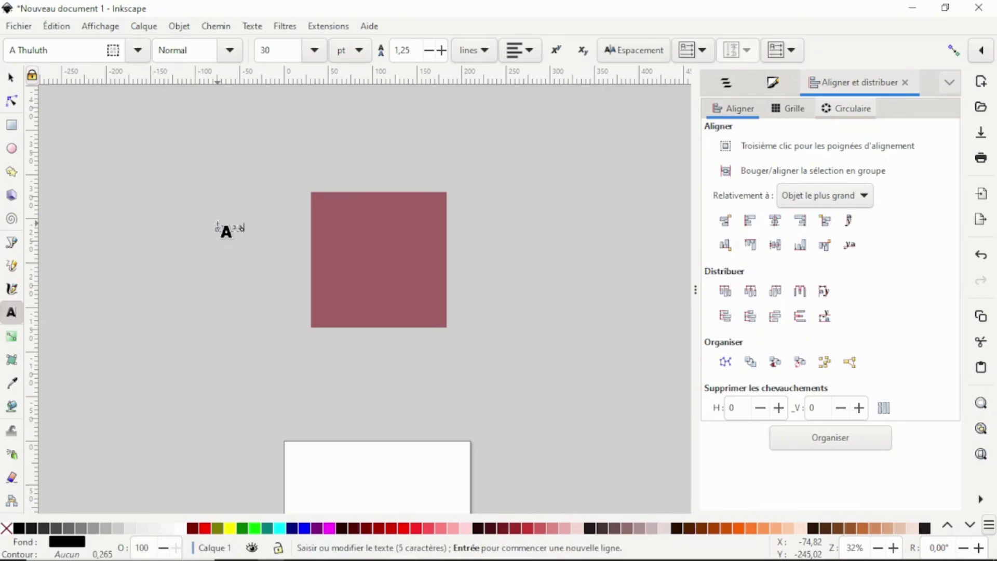
click(228, 50)
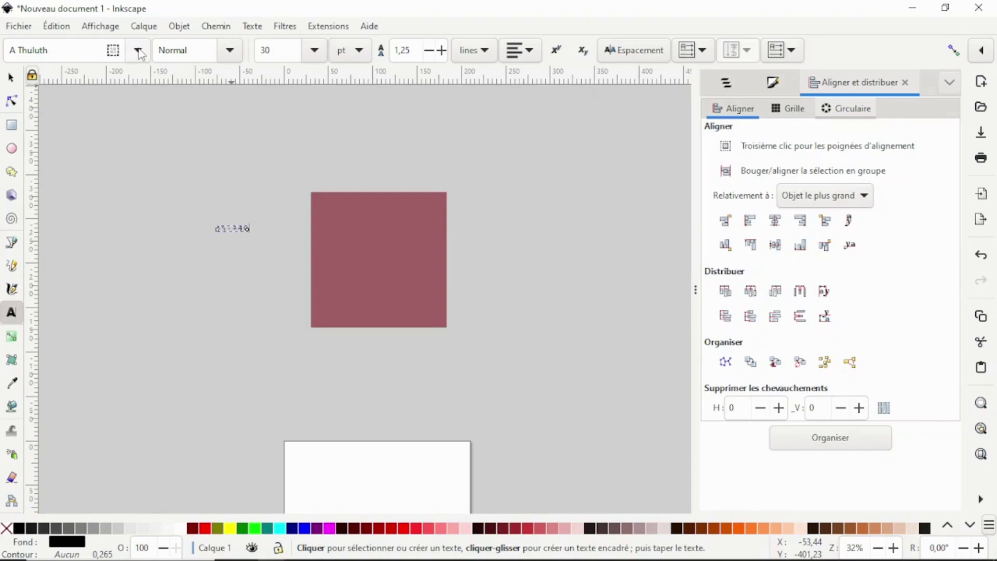
click(140, 54)
click(102, 74)
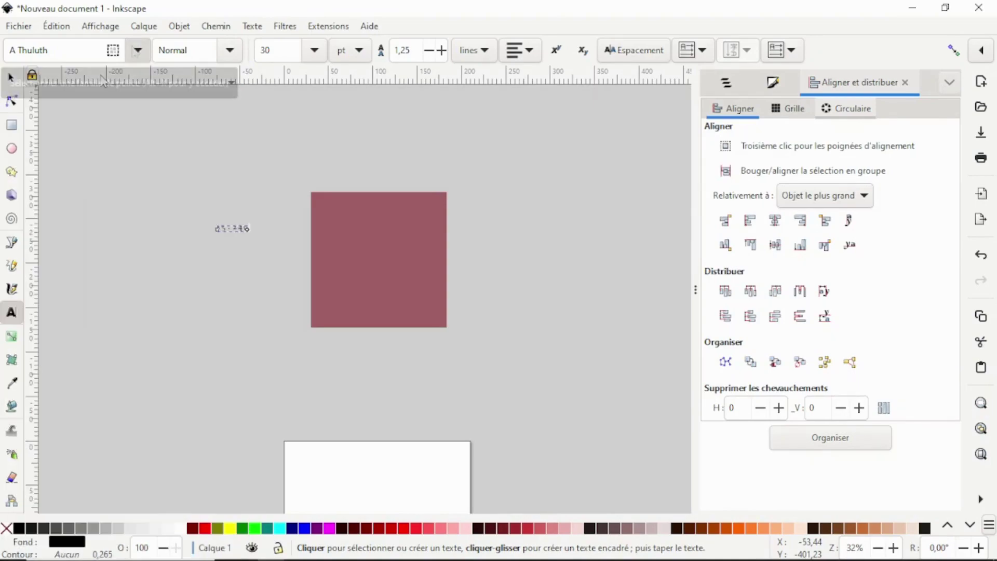
click(230, 50)
click(213, 120)
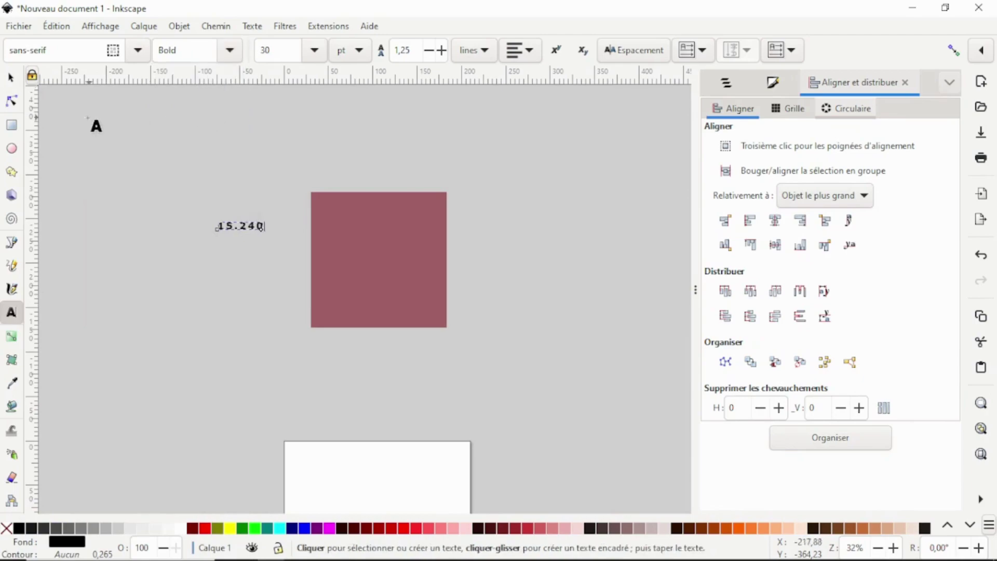
Enlarge the text to about 12.6 by 2 cm and place it over the upper half of the stacked square.
click(11, 77)
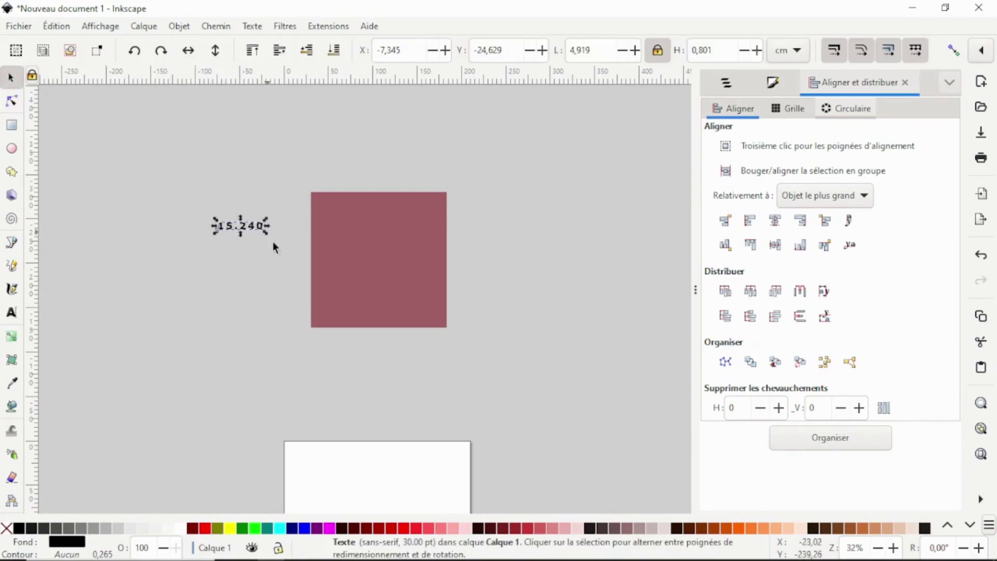
drag(267, 233, 382, 251)
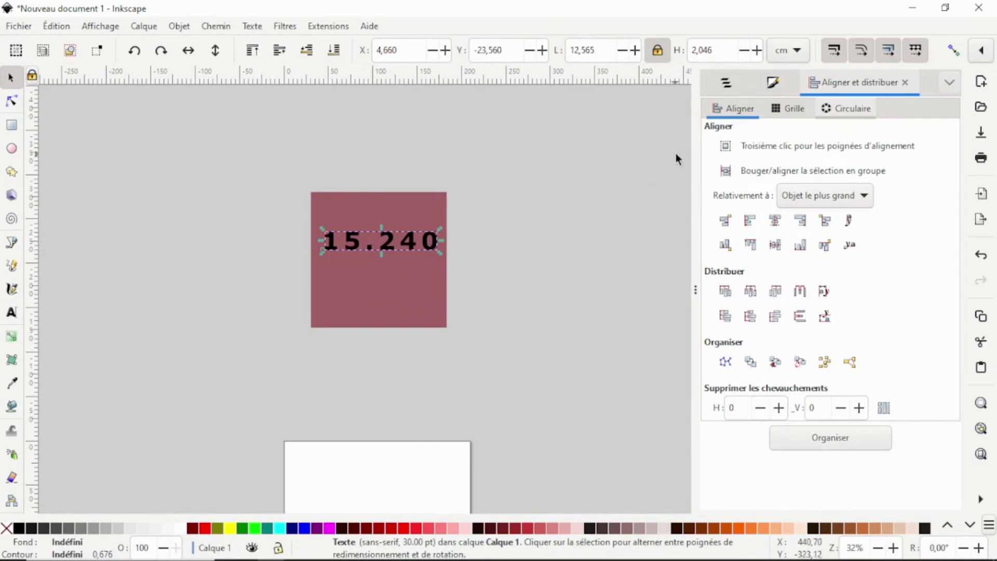
Show the list of layers and objects and convert the text object to paths.
click(727, 83)
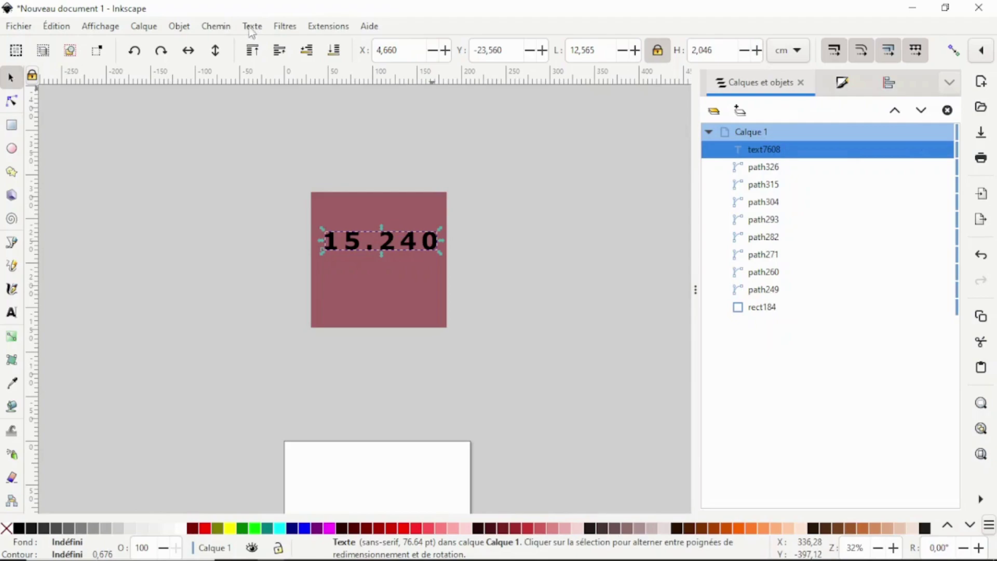
click(216, 26)
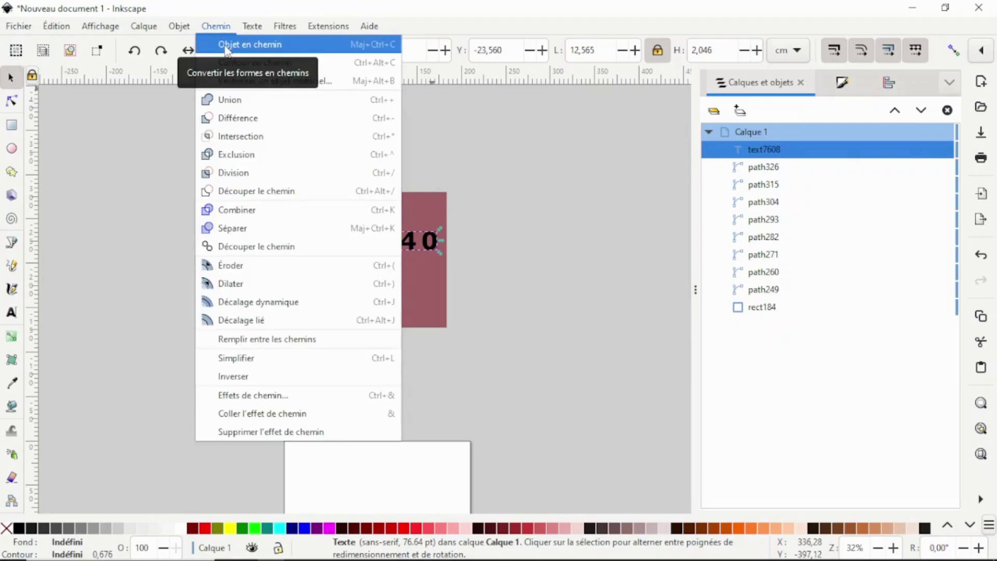
click(227, 46)
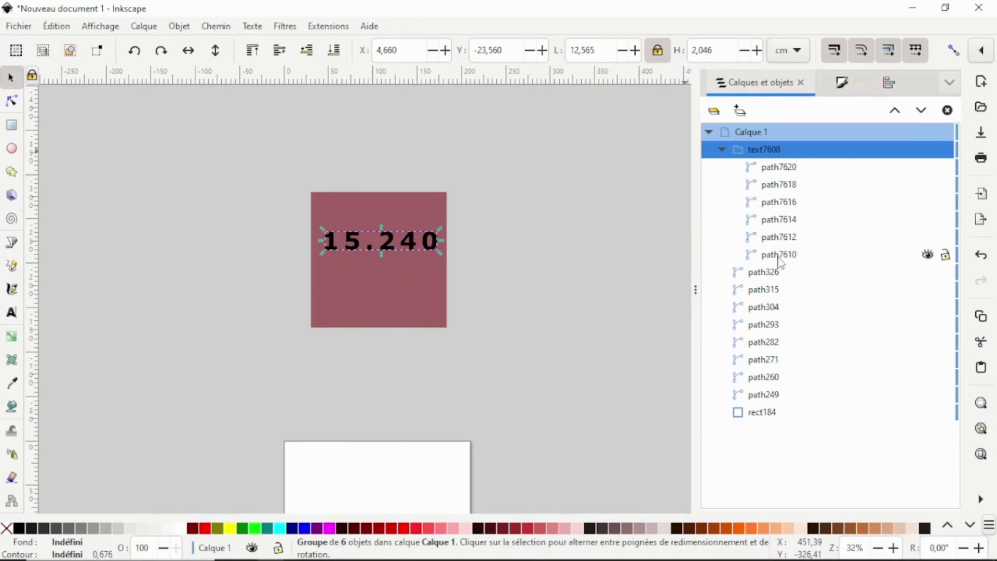
Select each character path of the converted text in turn to examine how it is split up.
click(798, 255)
click(797, 238)
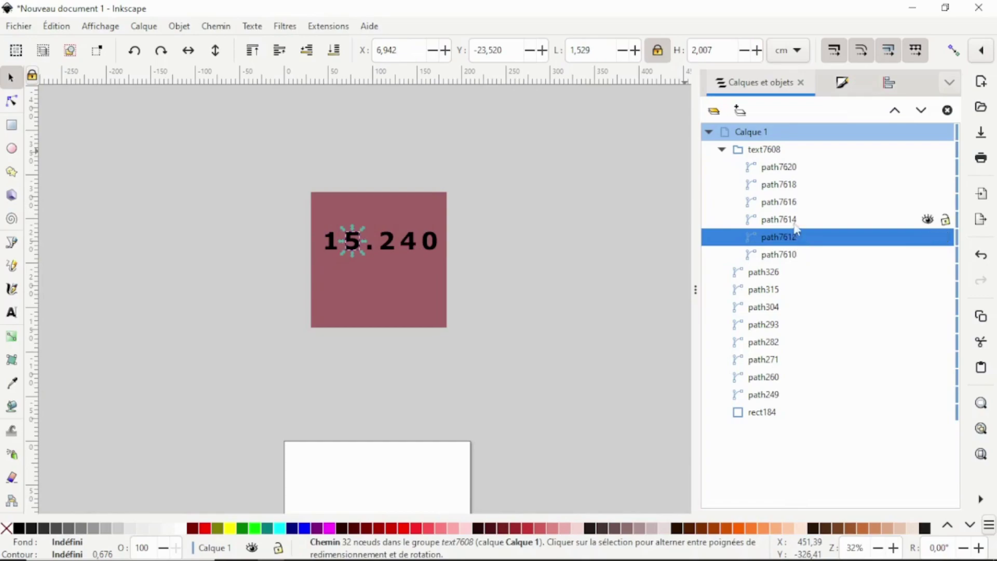
click(793, 220)
click(788, 202)
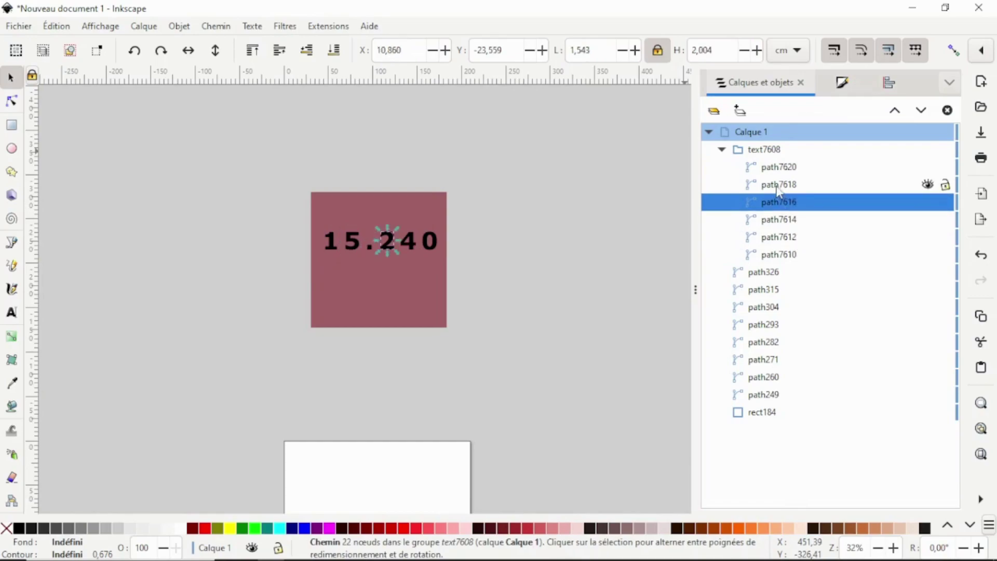
click(778, 186)
click(775, 168)
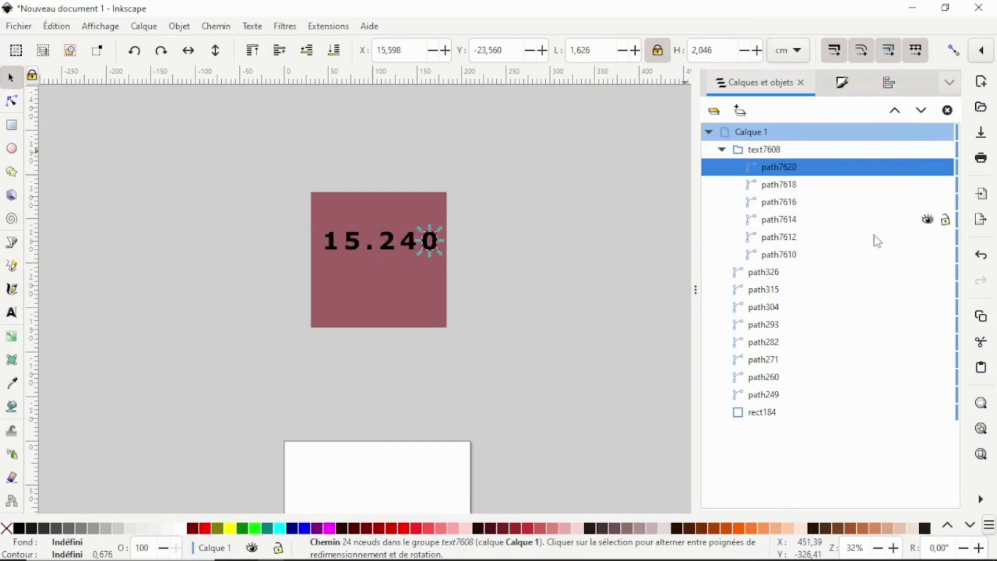
Ungroup the converted text and merge its characters into a single path with Union.
click(767, 150)
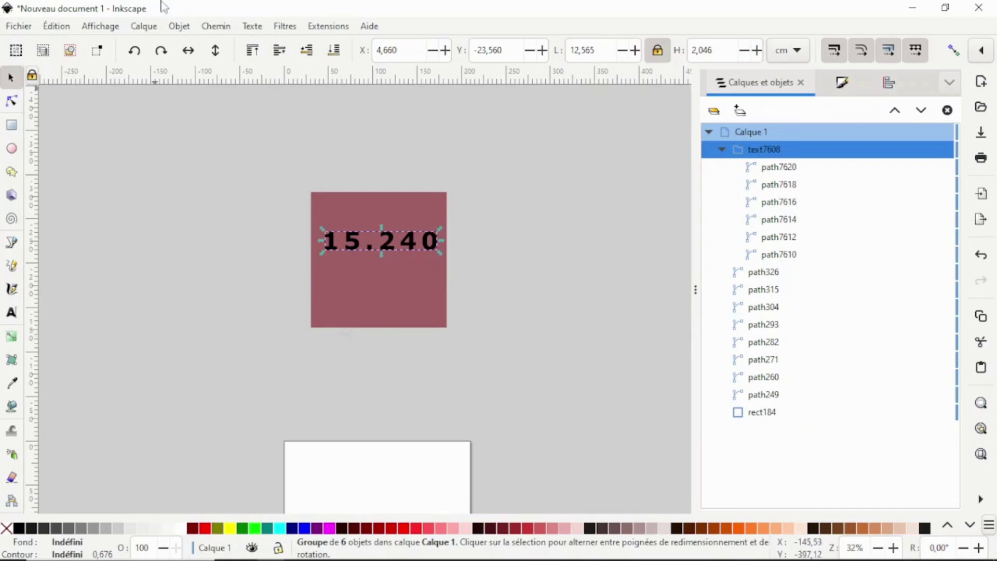
click(179, 27)
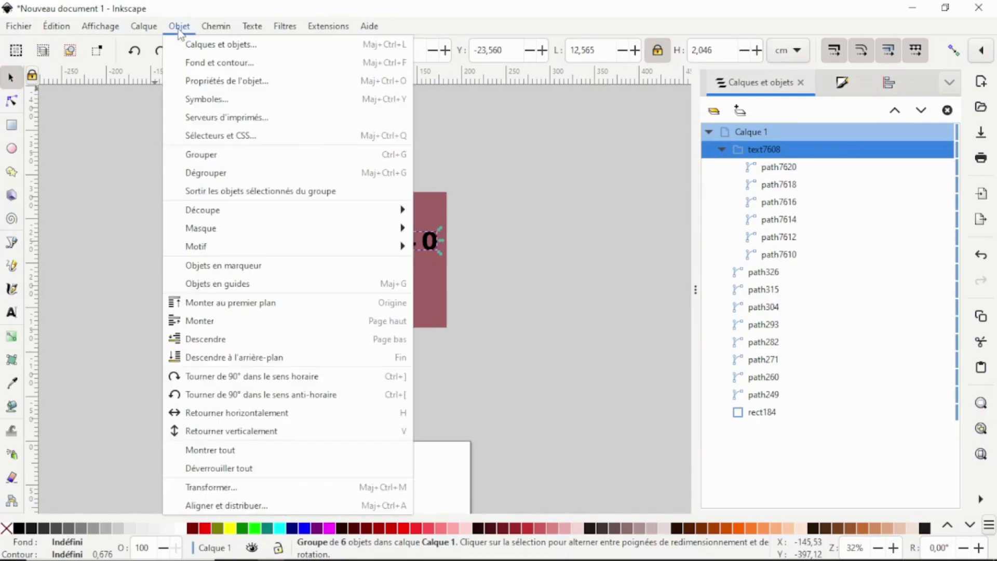
click(212, 175)
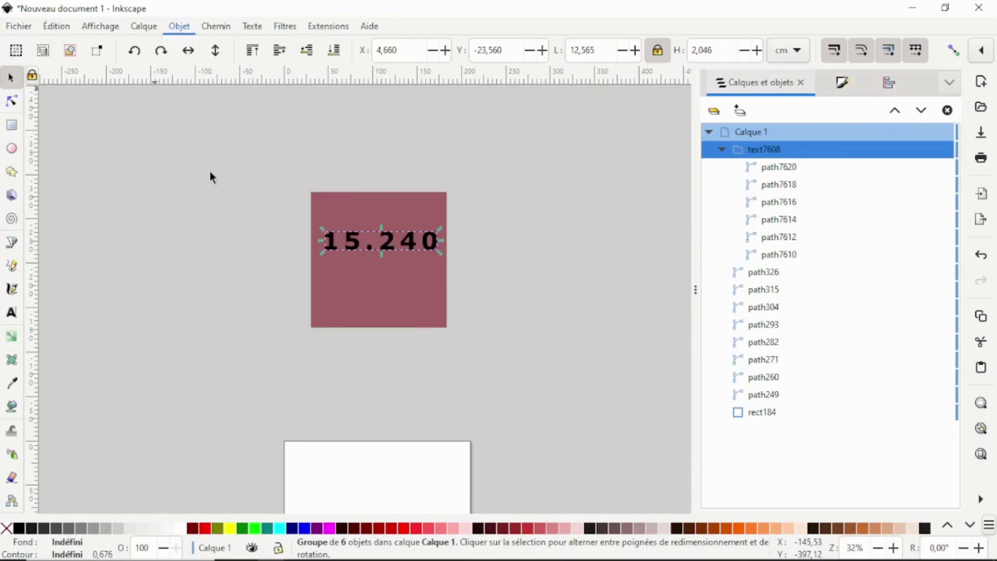
click(223, 27)
click(226, 99)
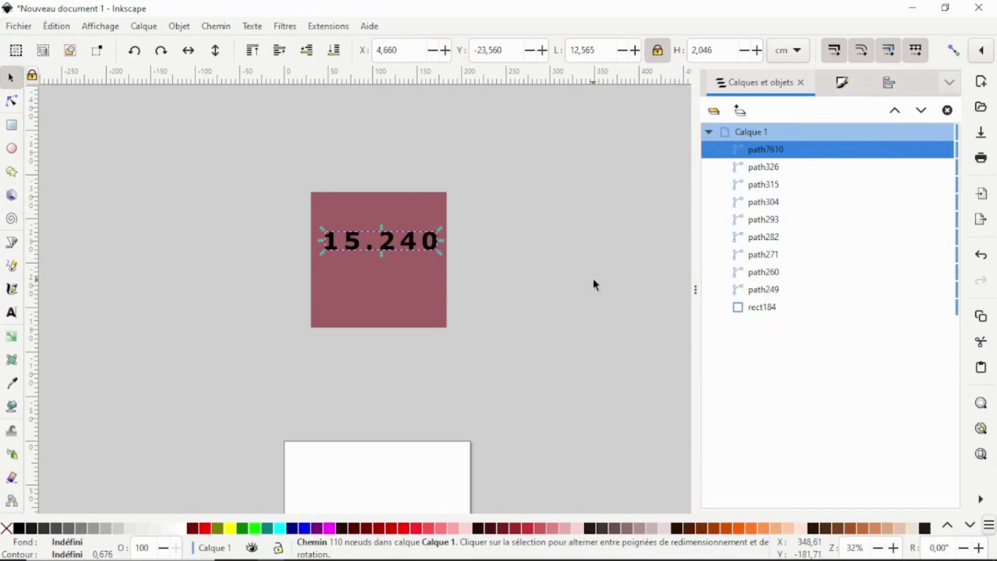
Select all the layers together with the text path and group them.
key(ctrl+a)
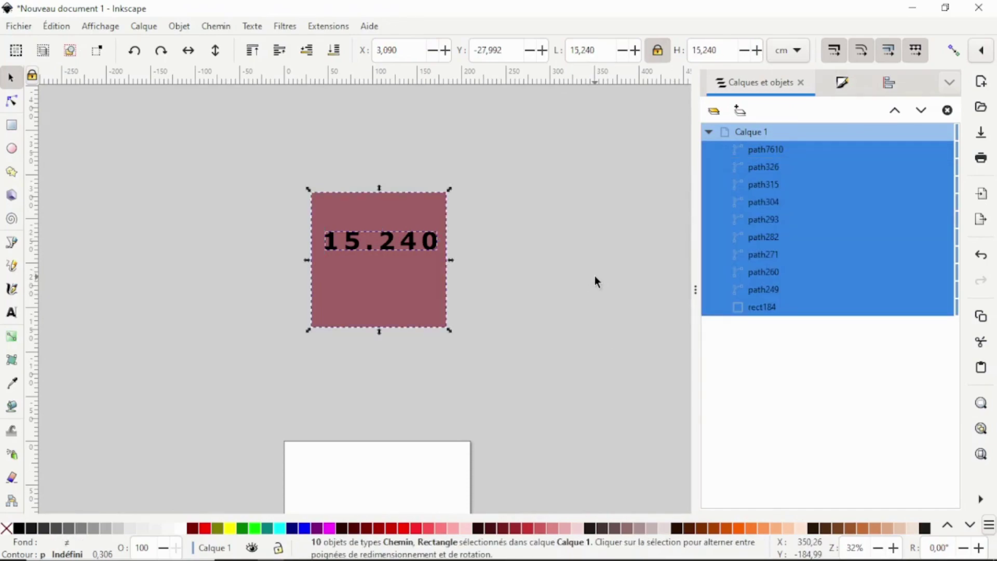
key(ctrl+g)
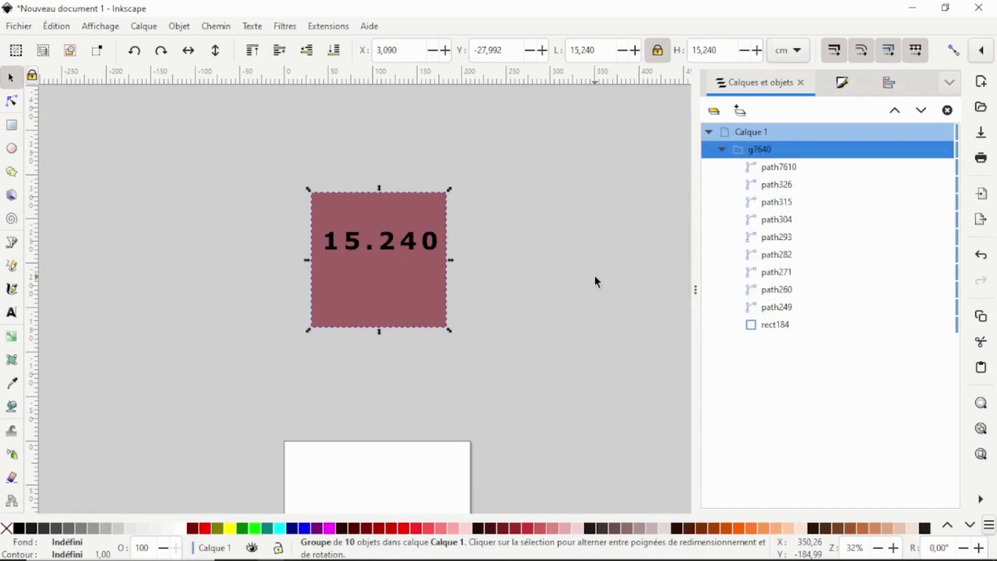
click(788, 151)
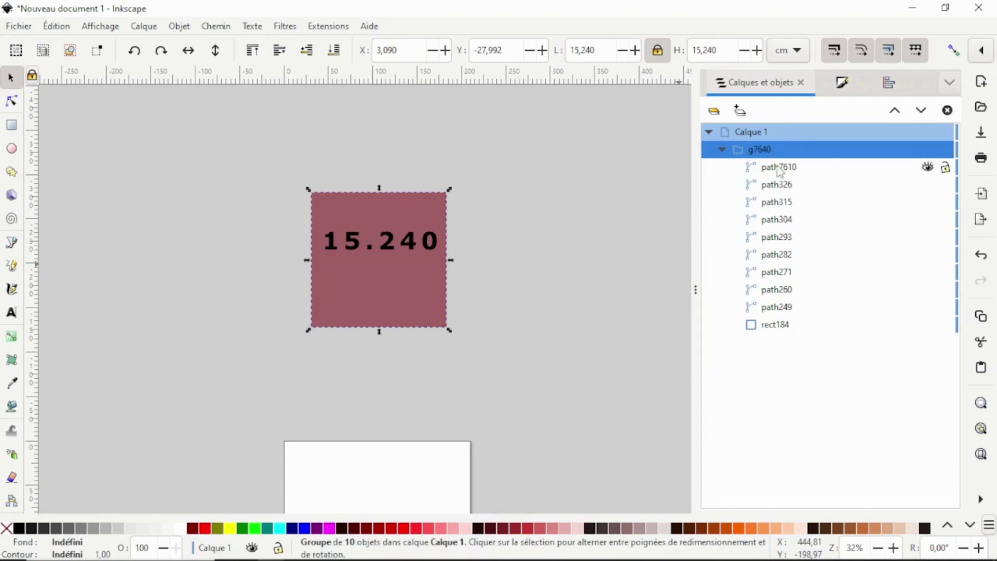
Go through the group's objects one by one, from the rectangle up to the text path, and clear the selection.
click(778, 327)
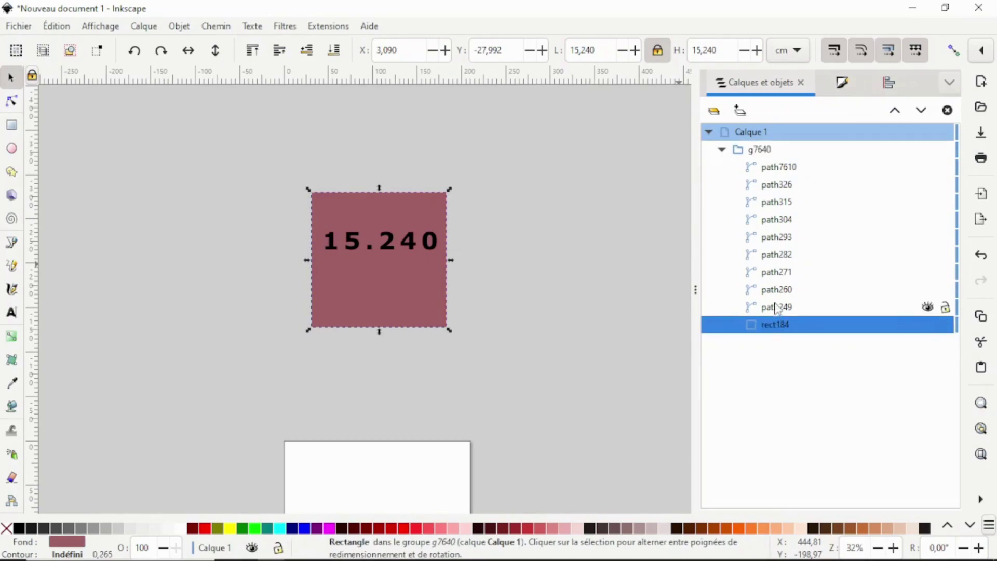
click(776, 306)
click(776, 289)
click(776, 272)
click(776, 254)
click(778, 237)
click(784, 220)
click(784, 203)
click(784, 186)
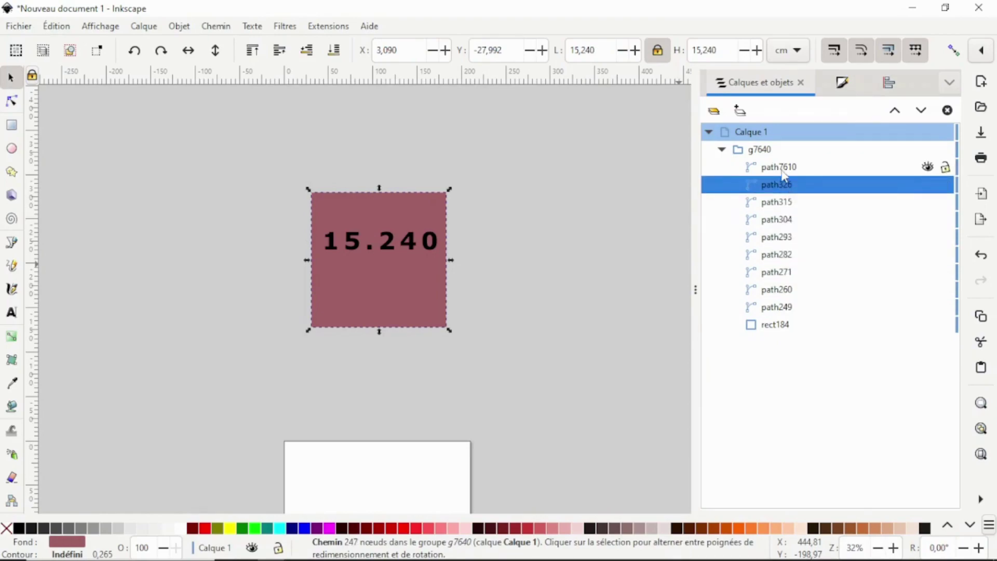
click(781, 170)
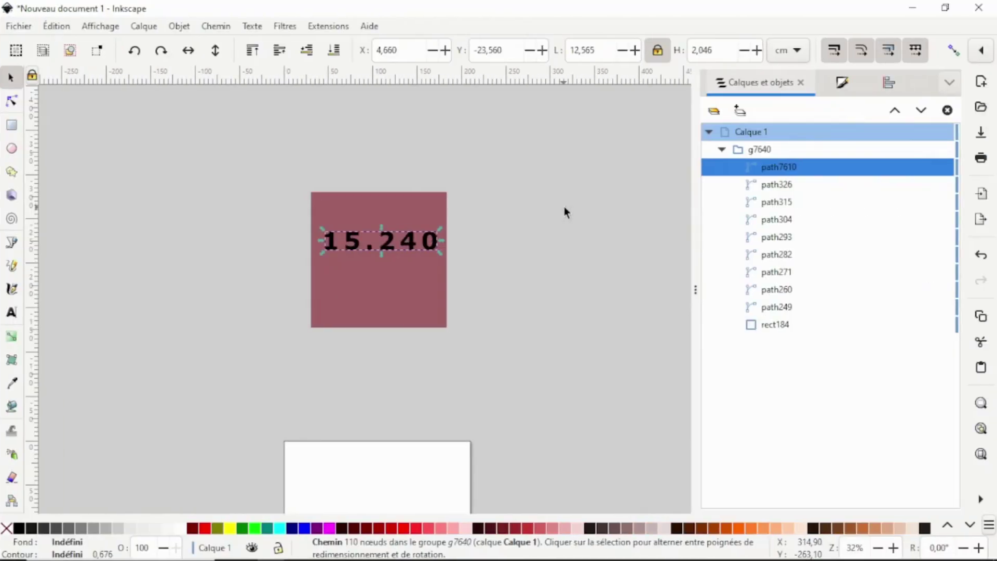
click(564, 207)
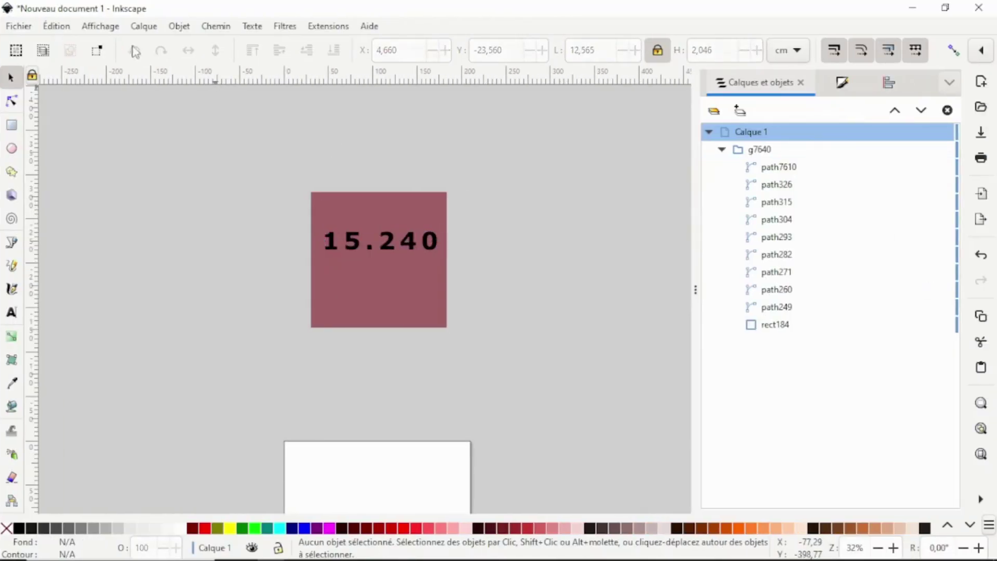
Start an export of the selected group and set its format to Inkscape SVG (*.svg).
click(20, 27)
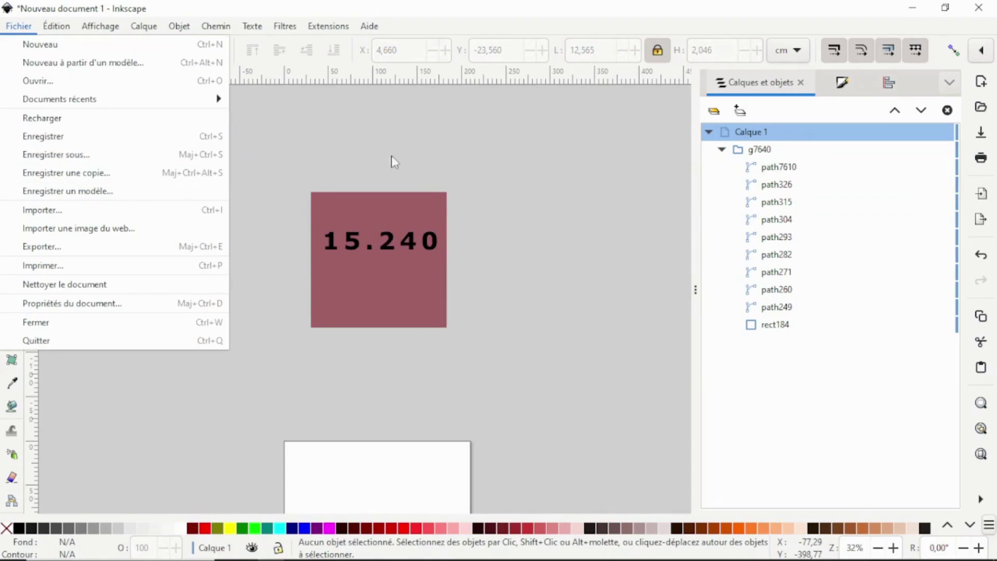
click(150, 247)
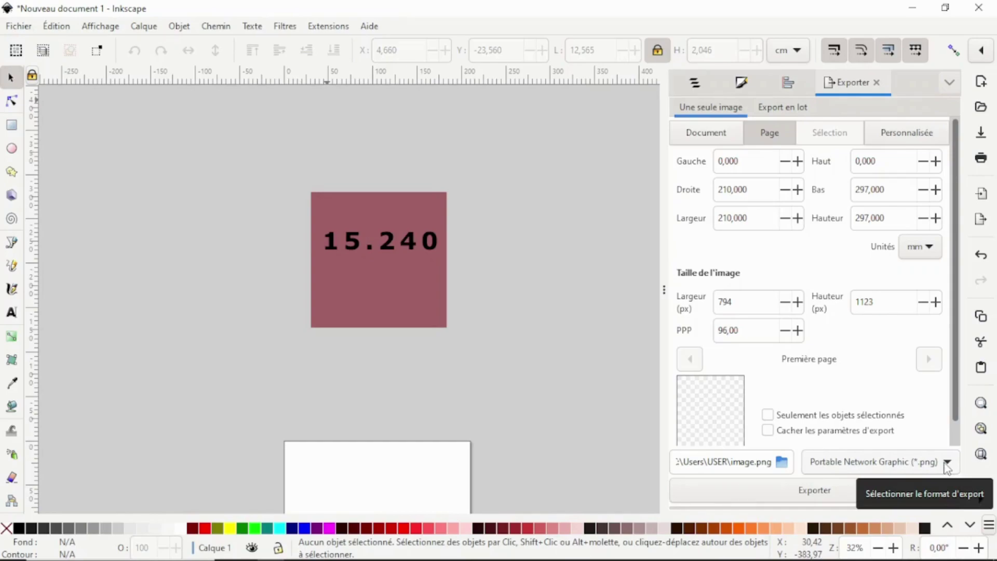
drag(290, 169, 481, 385)
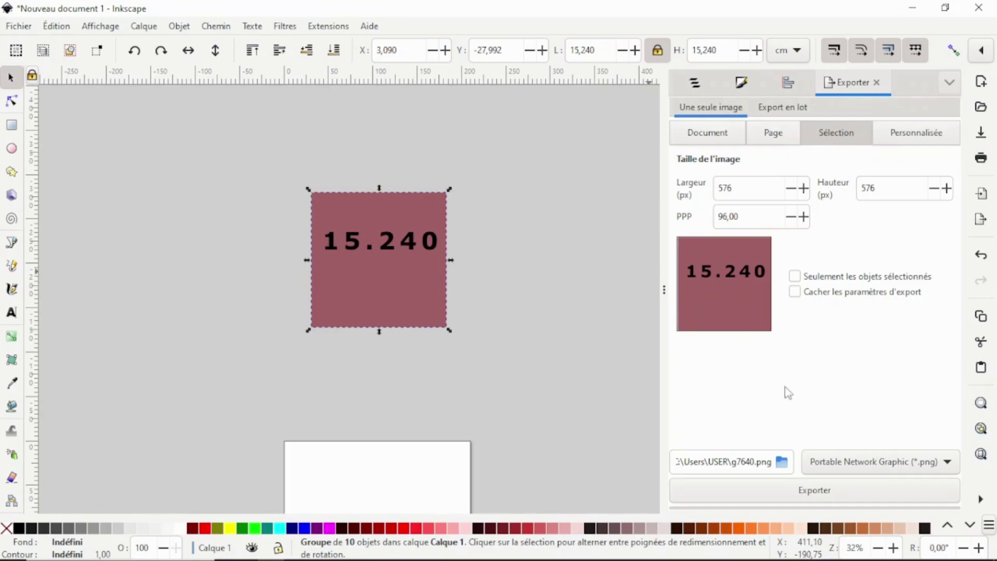
click(947, 462)
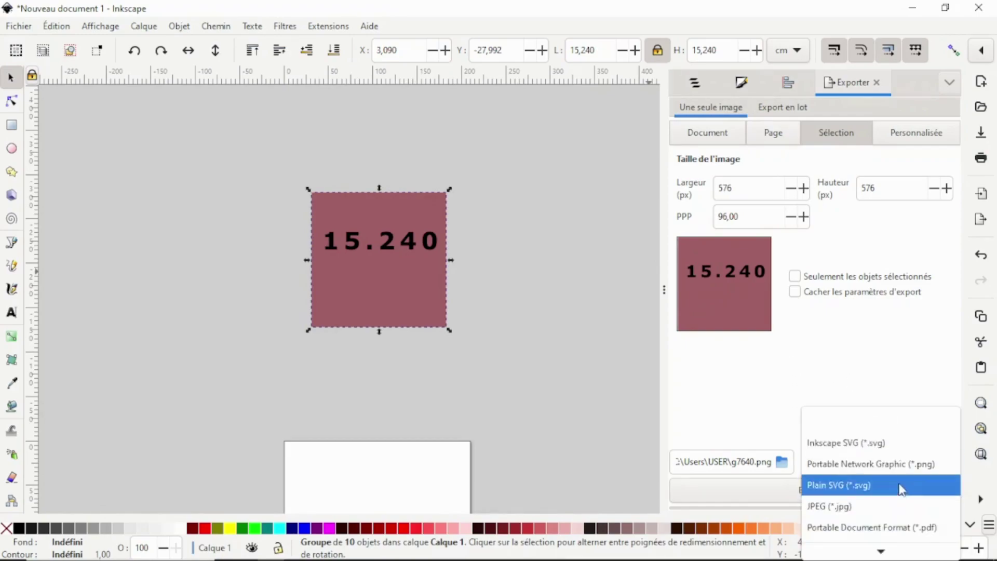
scroll(903, 530, down, 2)
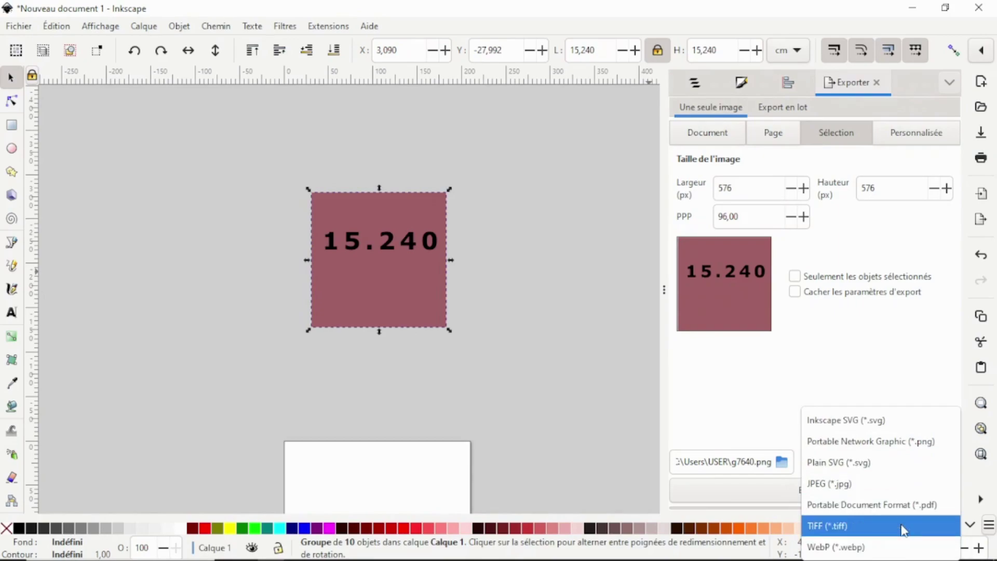
click(893, 427)
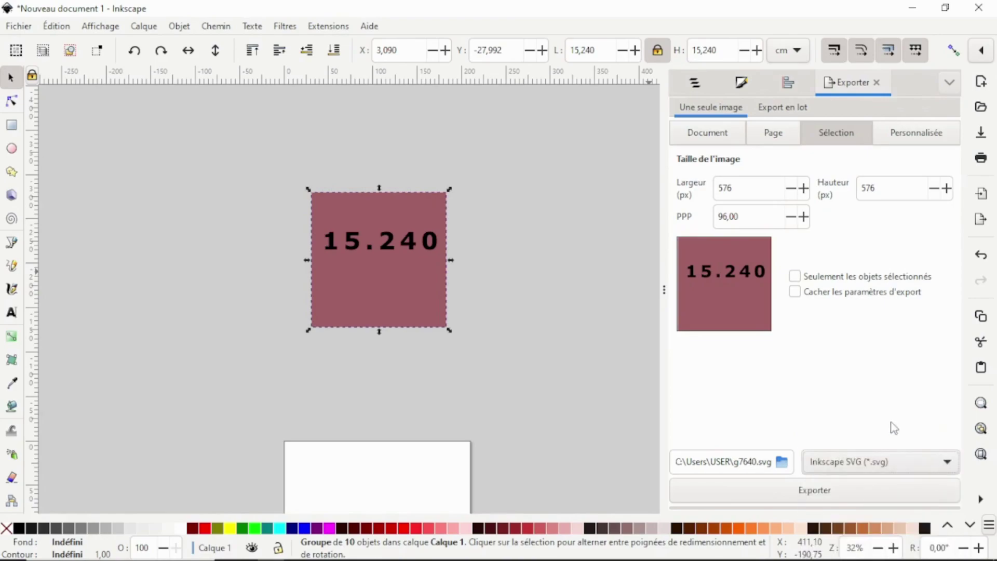
Set the export destination to the Desktop's CREATIVE FABRICA folder, inside The-Mega-Craft-Font-Bundle-Part-3 and its 3D-Shadow-Box-Birthday-Party-with-Cake folder.
click(782, 463)
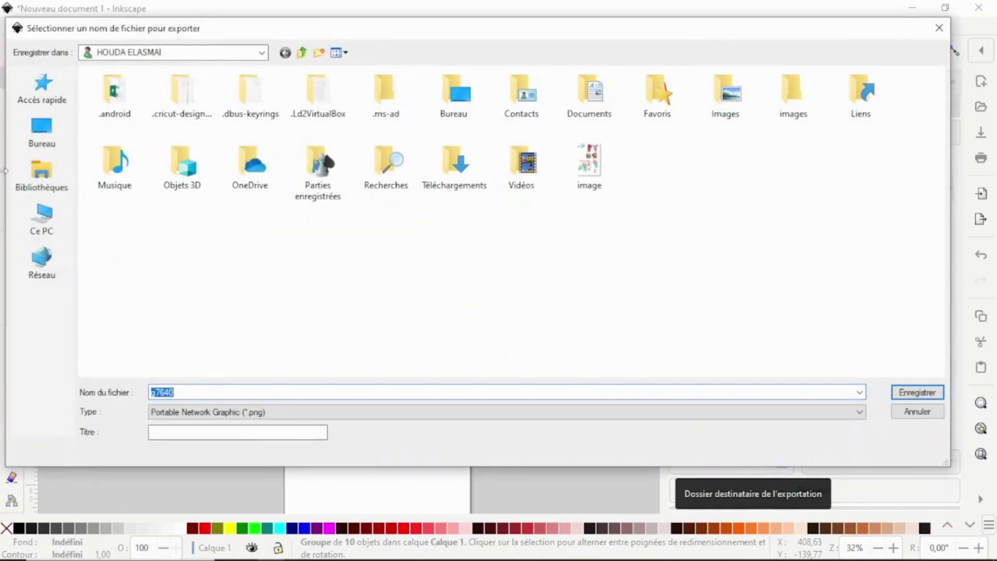
click(42, 132)
double_click(680, 130)
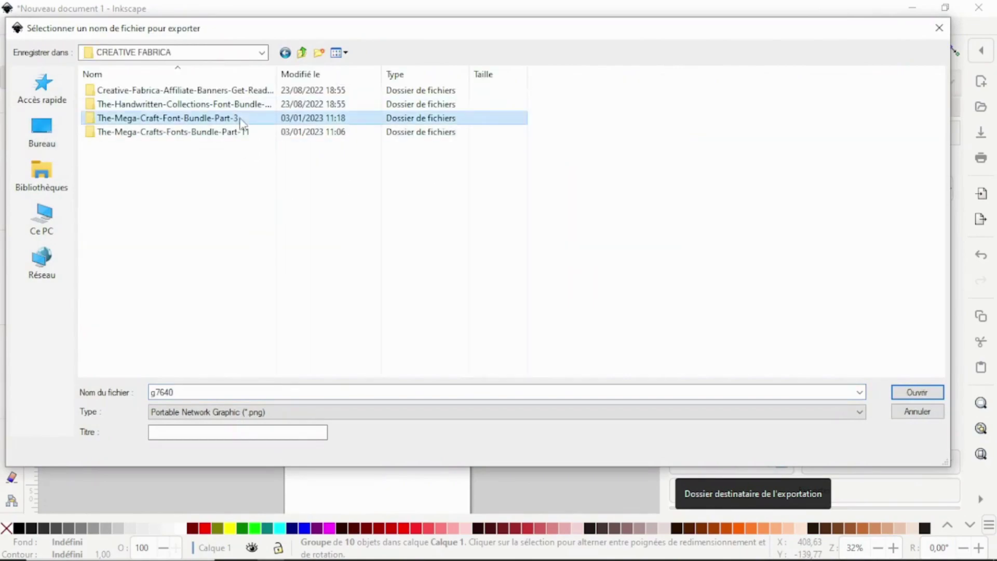
double_click(240, 118)
double_click(207, 91)
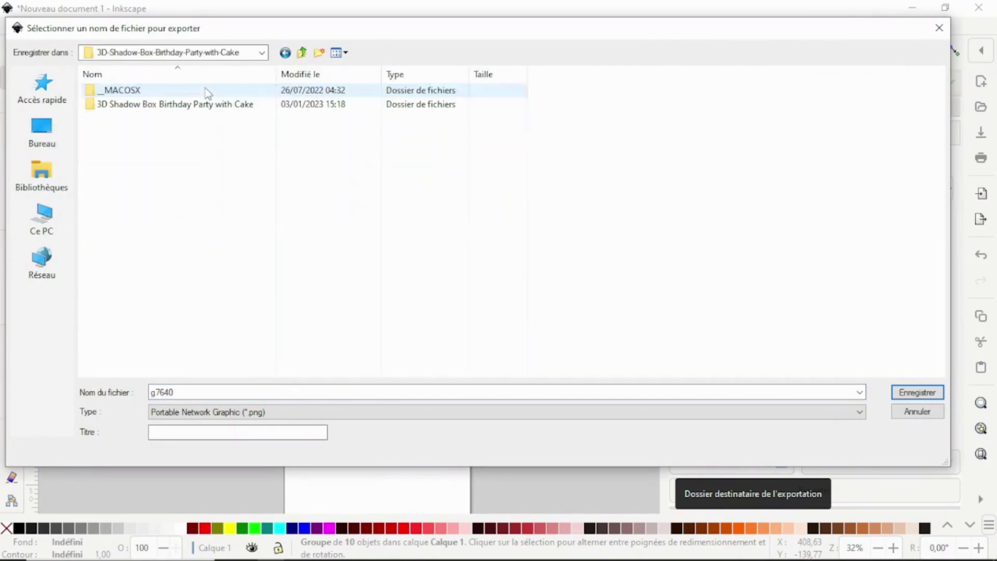
Copy the name of the "3D Shadow Box Birthday Party with Cake" folder without renaming it.
click(202, 106)
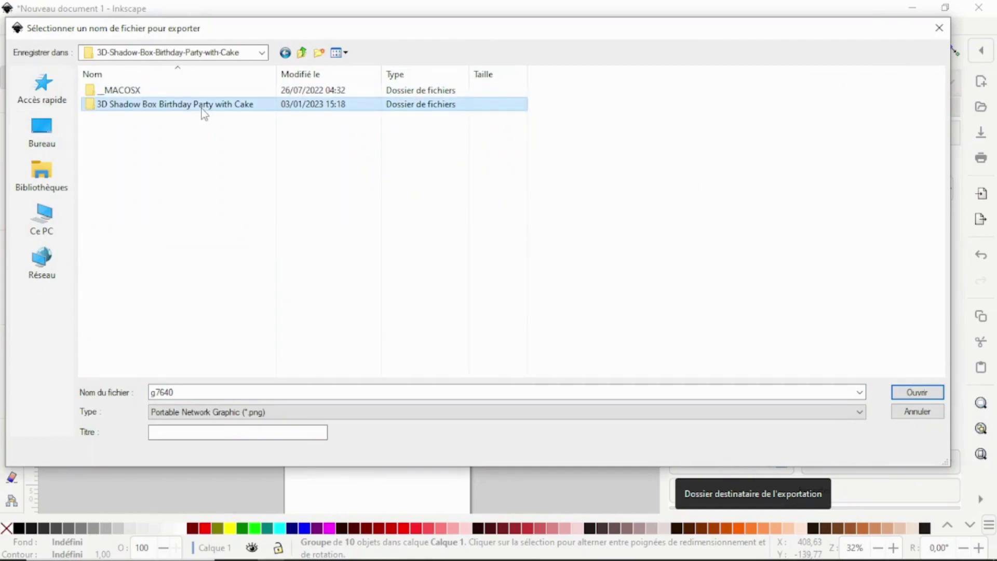
right_click(202, 108)
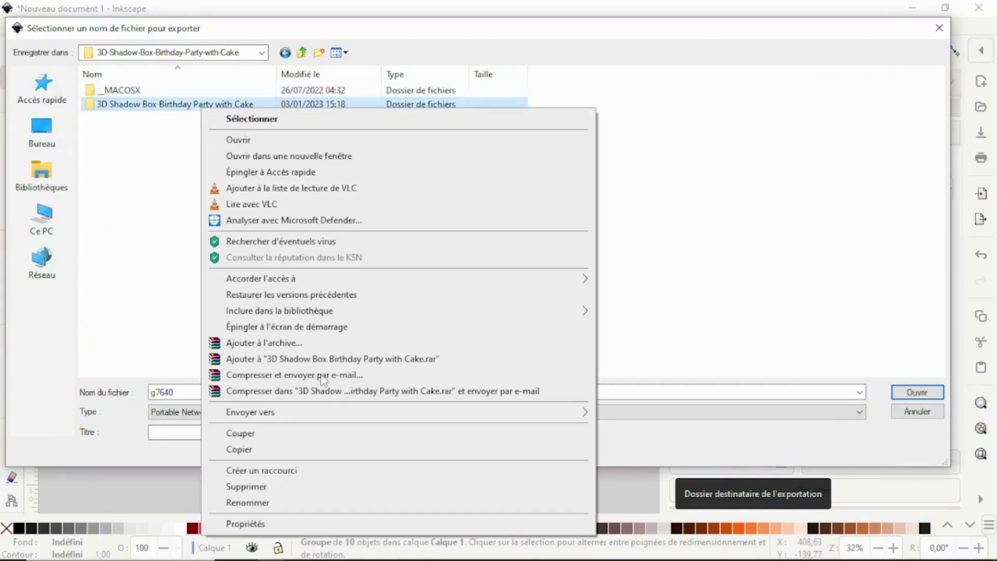
click(278, 502)
key(ctrl+c)
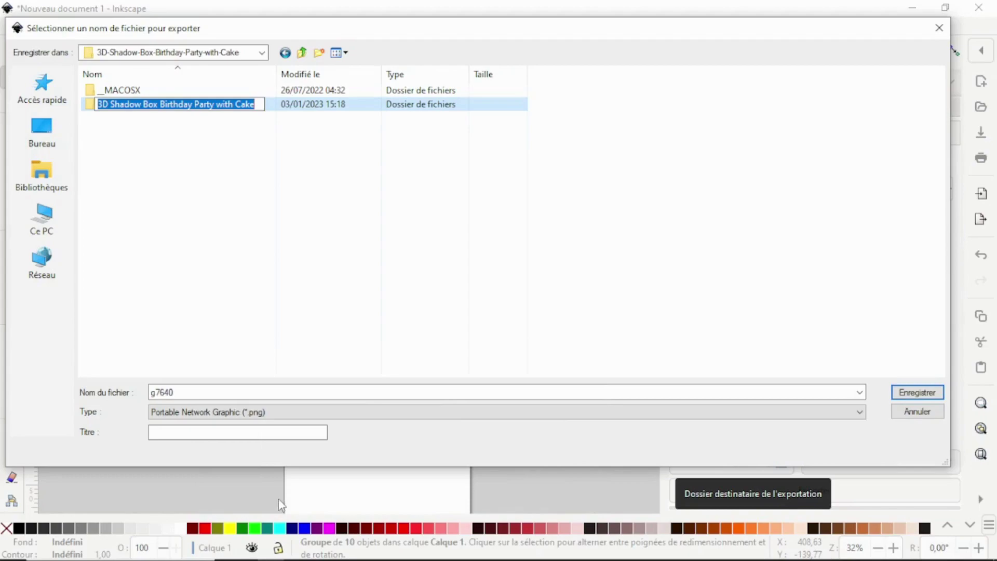
click(208, 246)
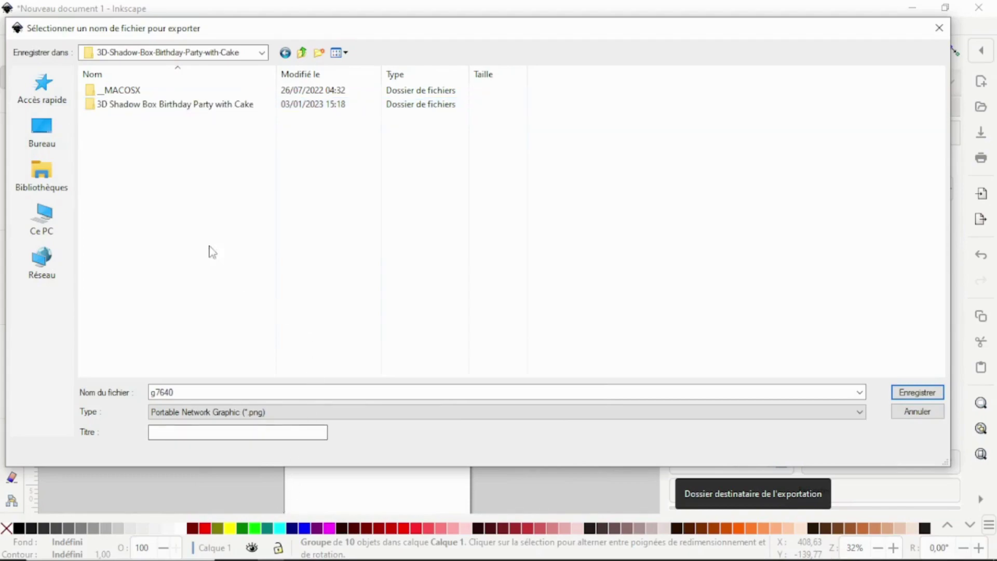
Export the group into the "3D Shadow Box Birthday Party with Cake" subfolder, using the copied folder name as the file name.
double_click(185, 106)
click(208, 391)
key(ctrl+v)
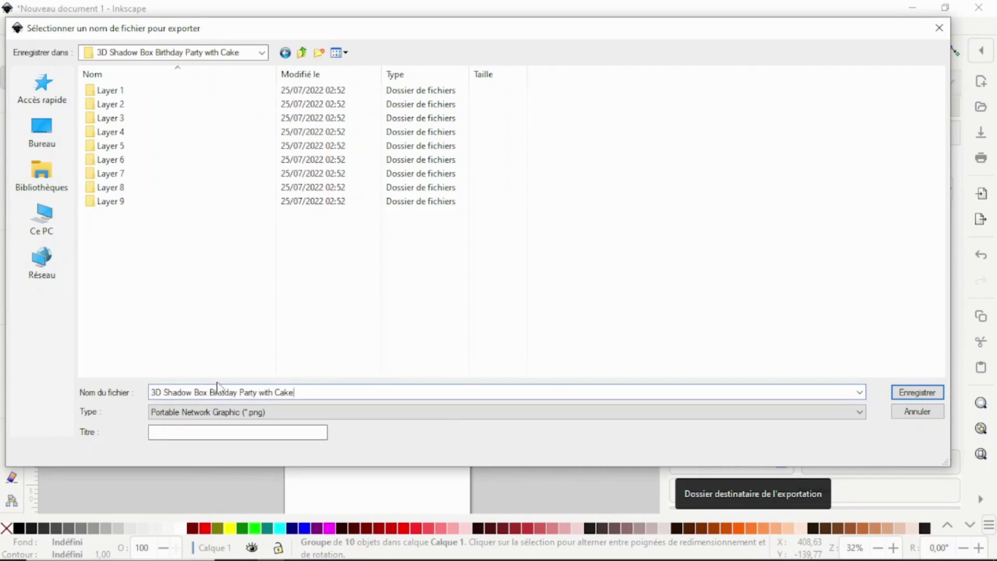
click(914, 392)
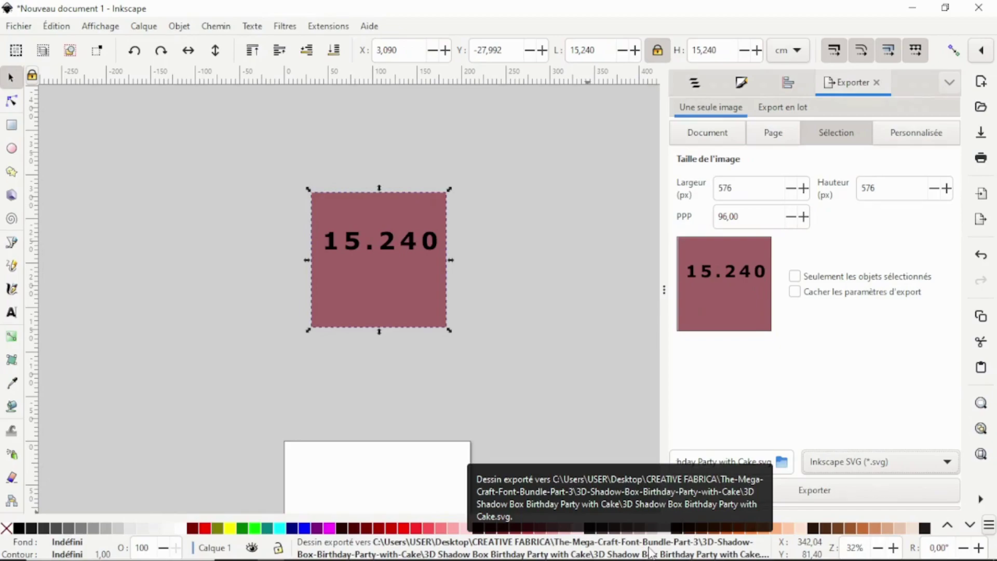
Delete the exported group from the canvas.
click(543, 292)
drag(270, 157, 521, 382)
key(Delete)
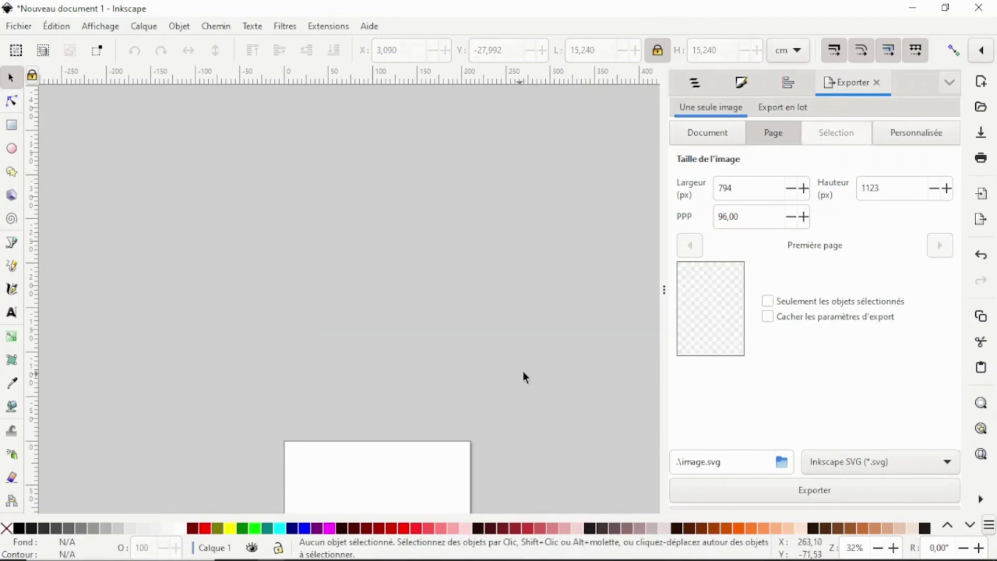
scroll(562, 384, down, 5)
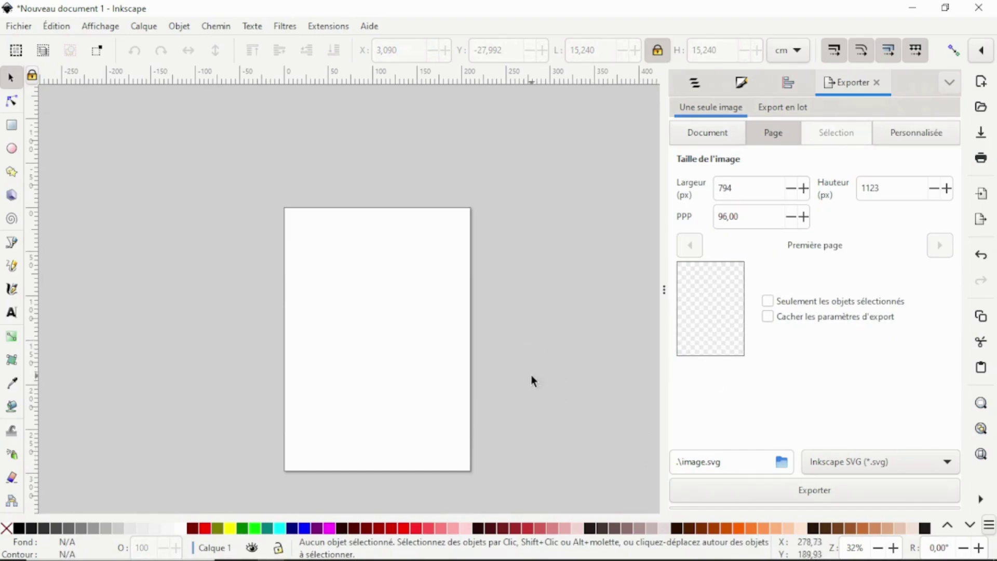
Switch to File Explorer and check the exported file in the 3D Shadow Box Birthday Party with Cake folder.
mouse_move(638, 507)
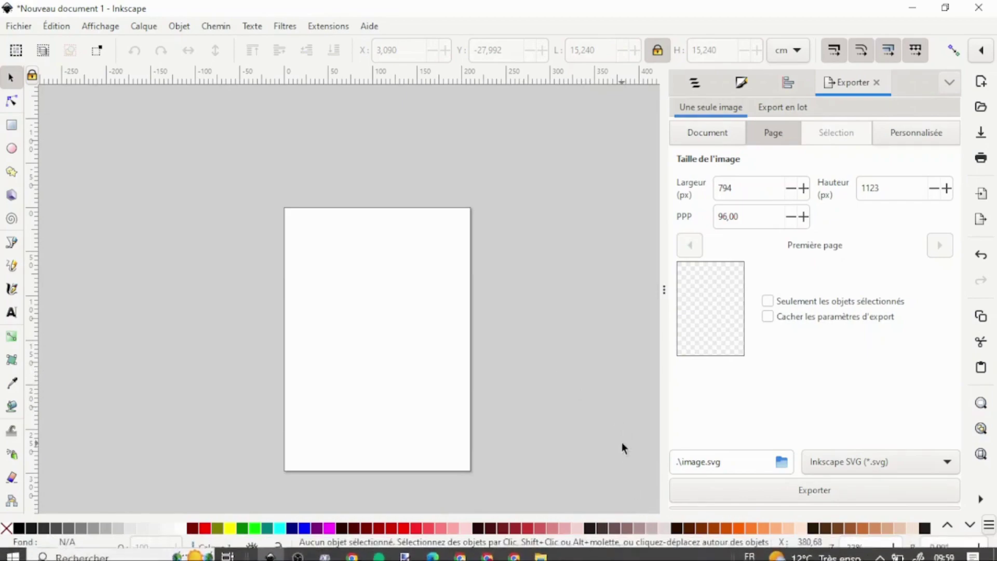
click(541, 549)
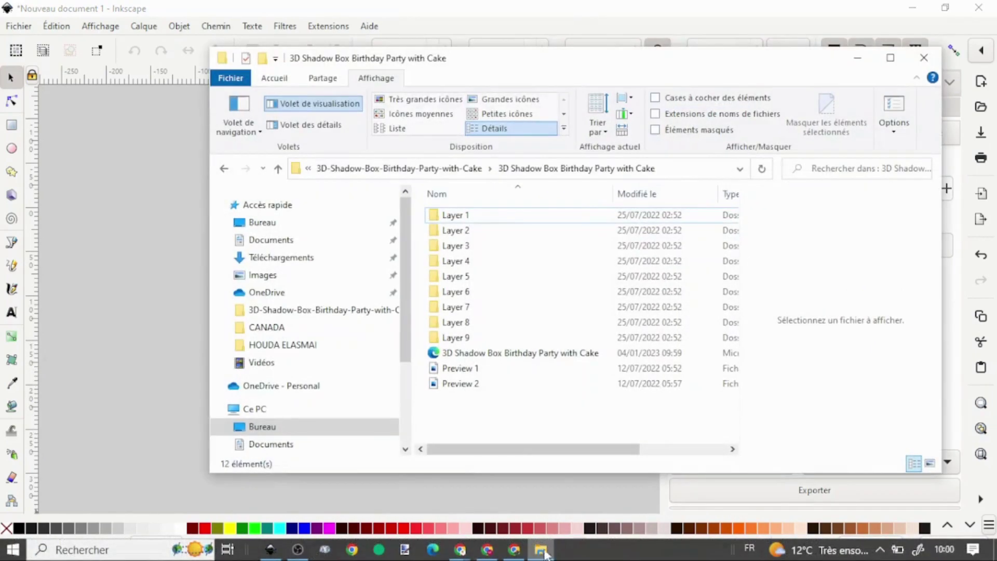
click(894, 60)
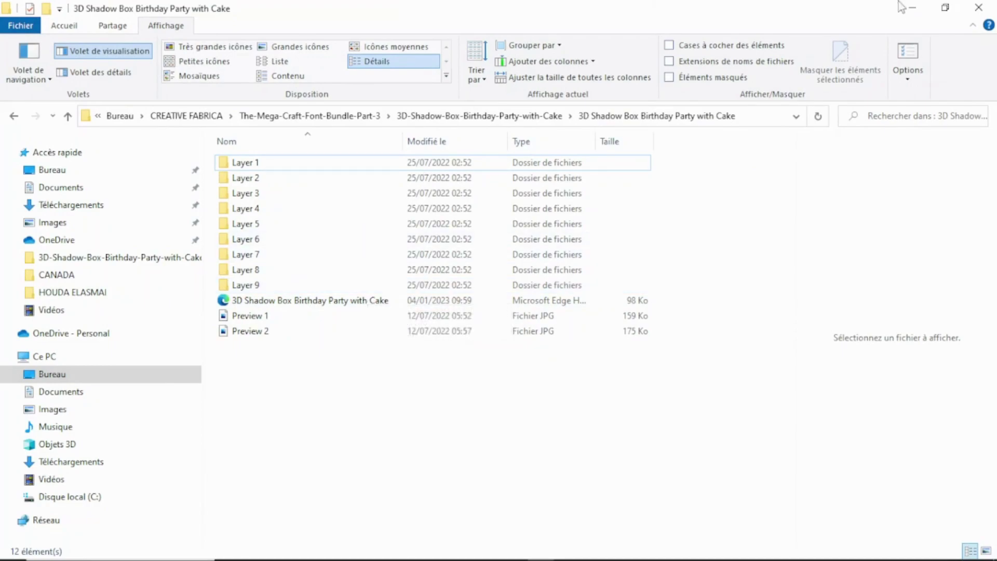
click(951, 9)
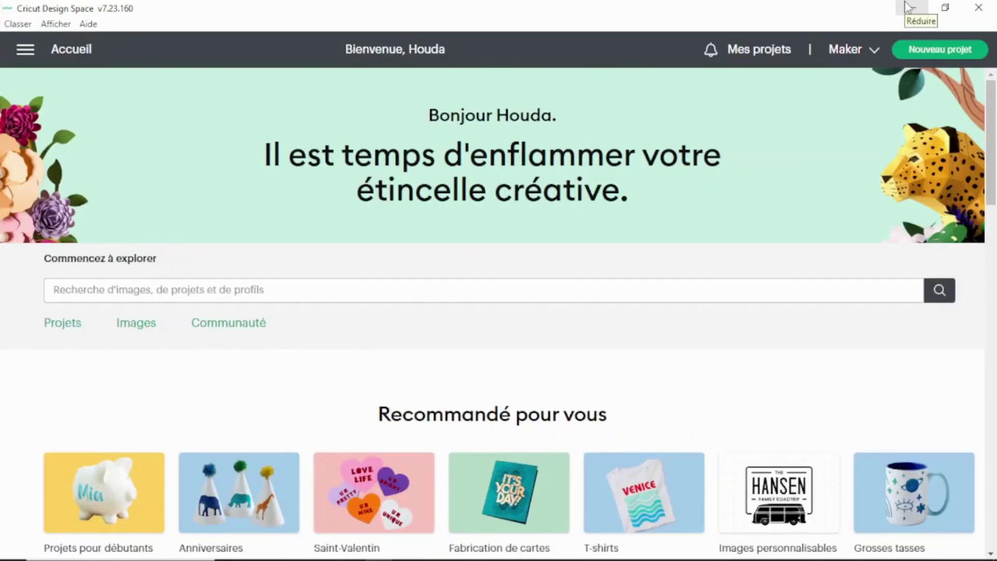
Start a new project in Cricut Design Space and set the canvas colour to light grey.
click(929, 50)
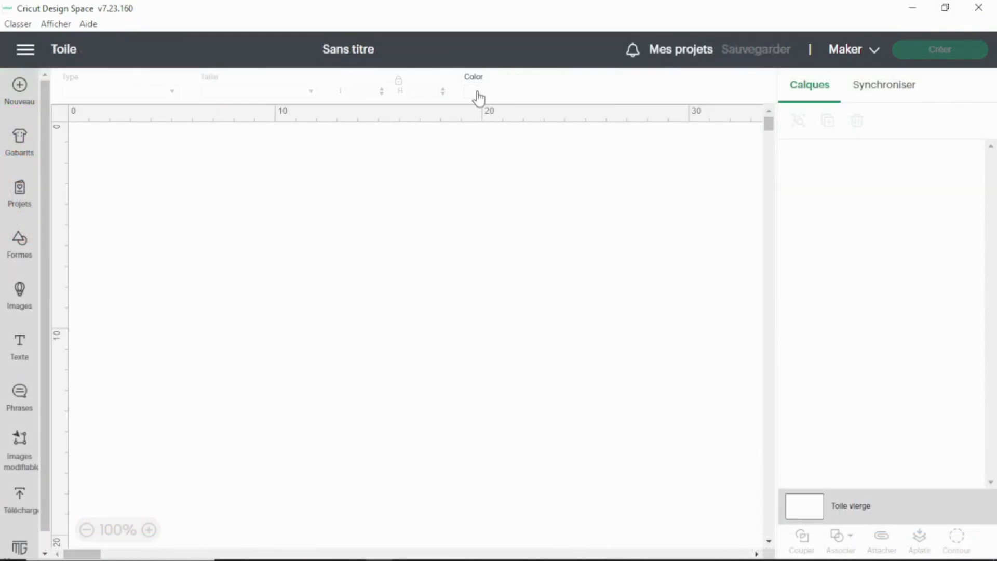
click(471, 92)
click(503, 205)
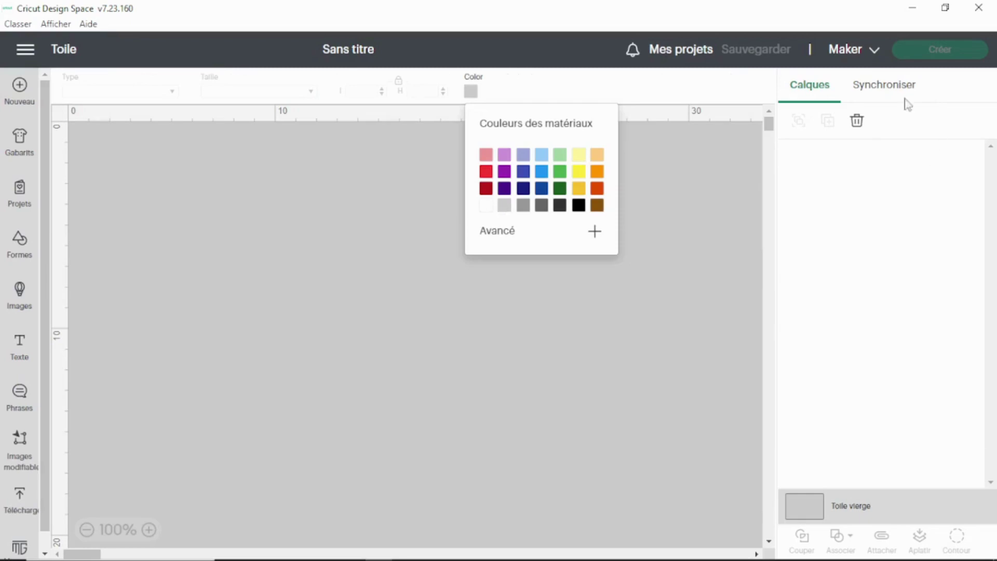
click(802, 504)
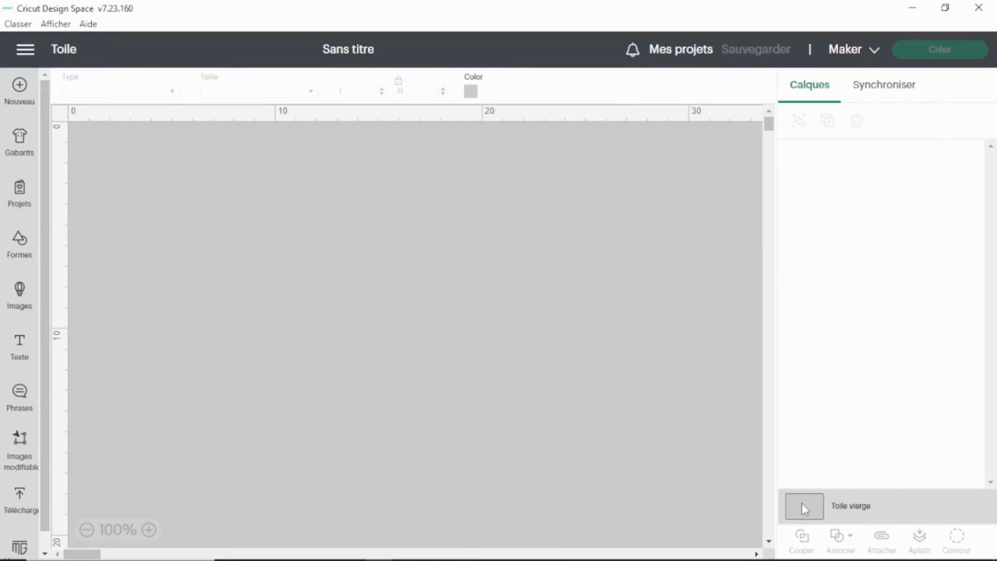
Try pale yellow and light orange as the canvas colour and return it to light grey.
click(473, 93)
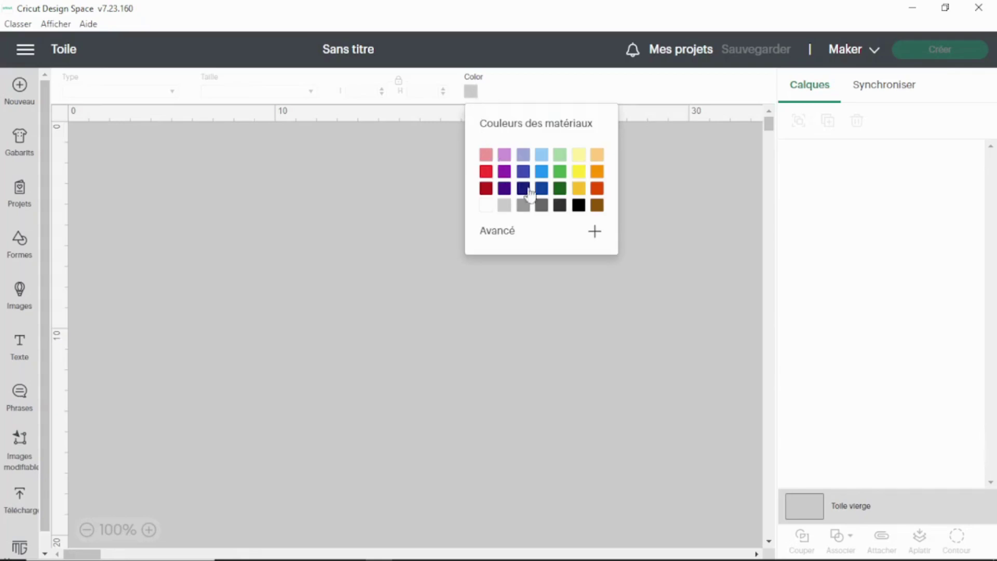
click(581, 156)
click(597, 156)
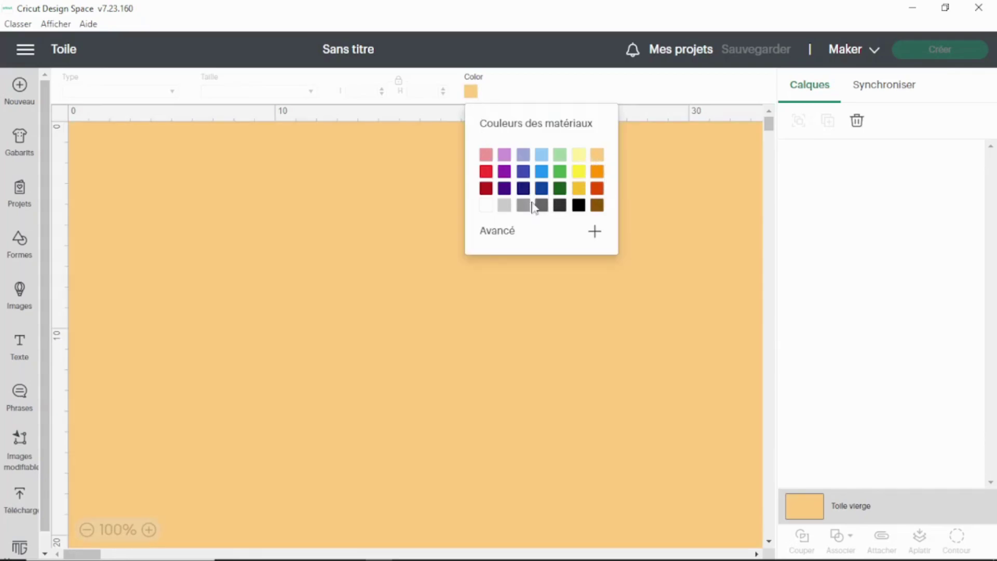
click(504, 205)
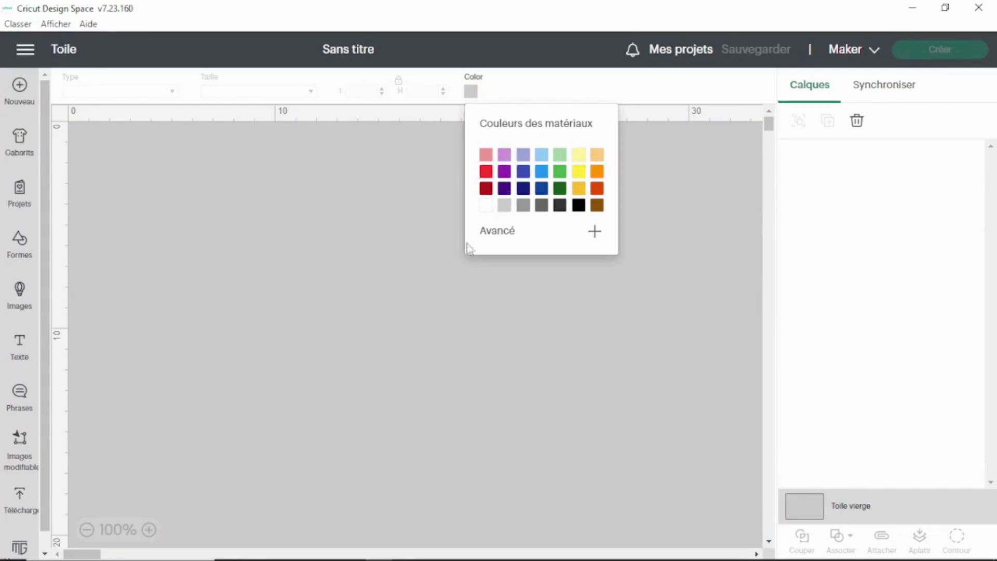
click(401, 275)
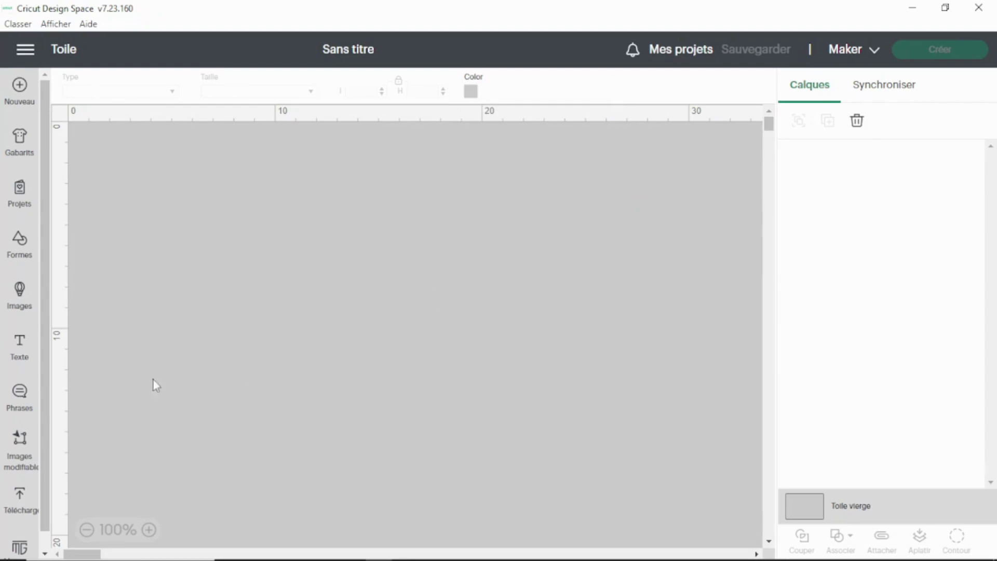
Start a new image upload in Cricut Design Space.
click(20, 496)
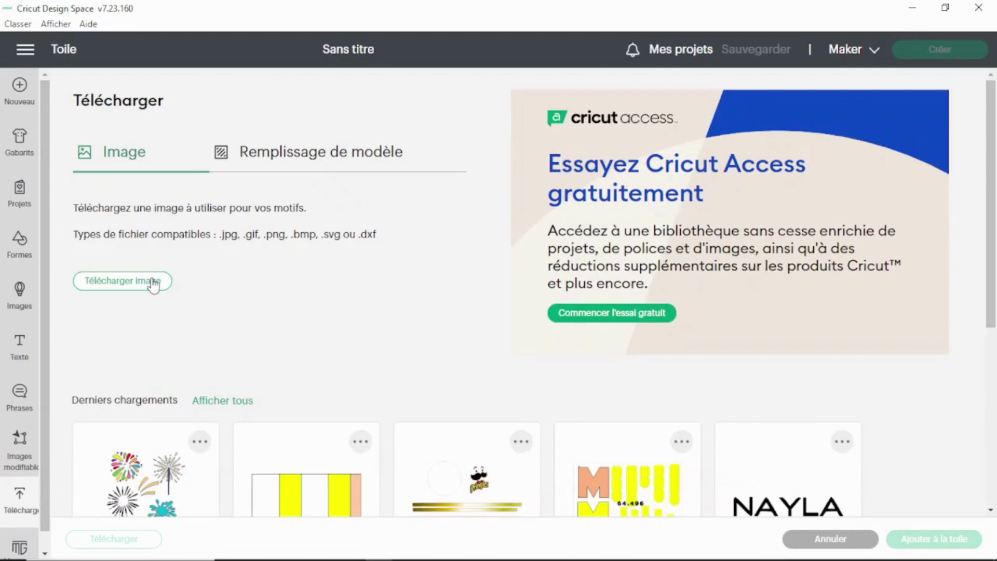
click(141, 289)
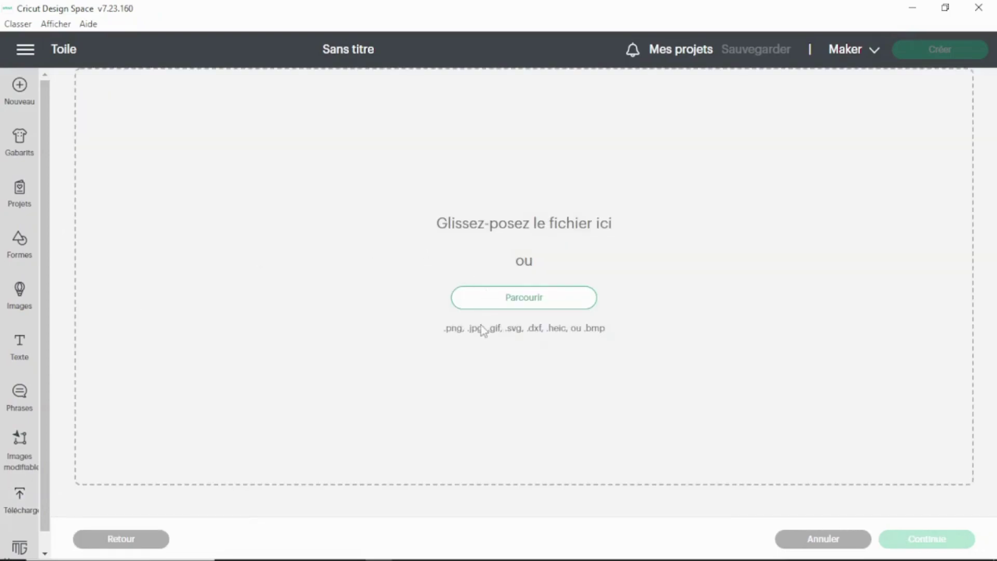
click(477, 305)
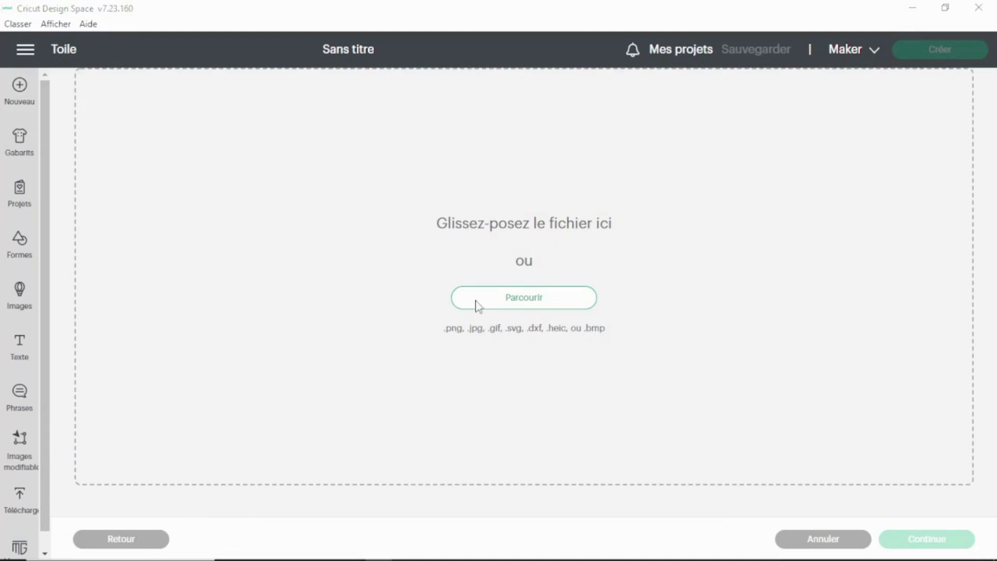
click(937, 480)
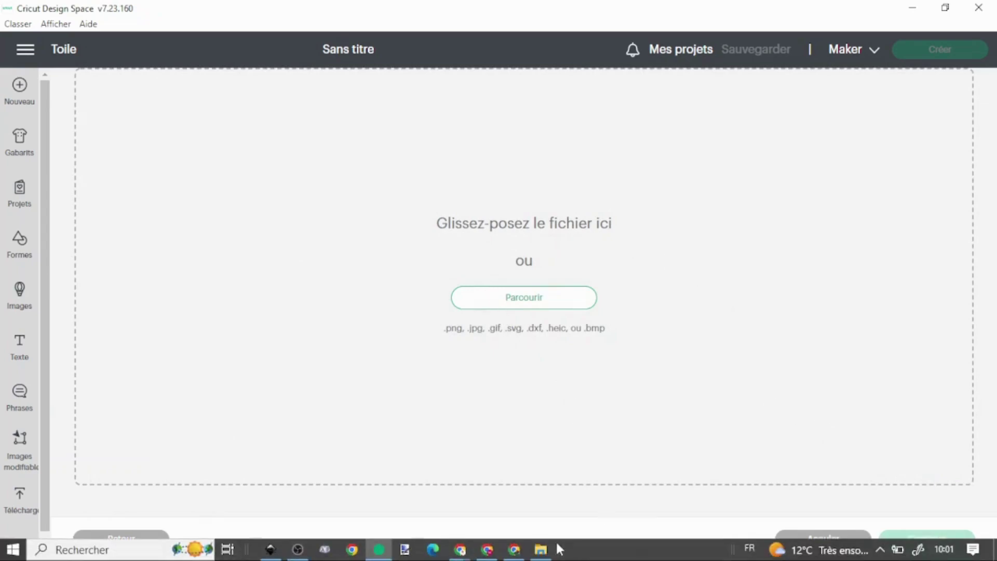
Bring the exported 3D Shadow Box Birthday Party with Cake file from File Explorer into the upload area and upload it.
click(542, 550)
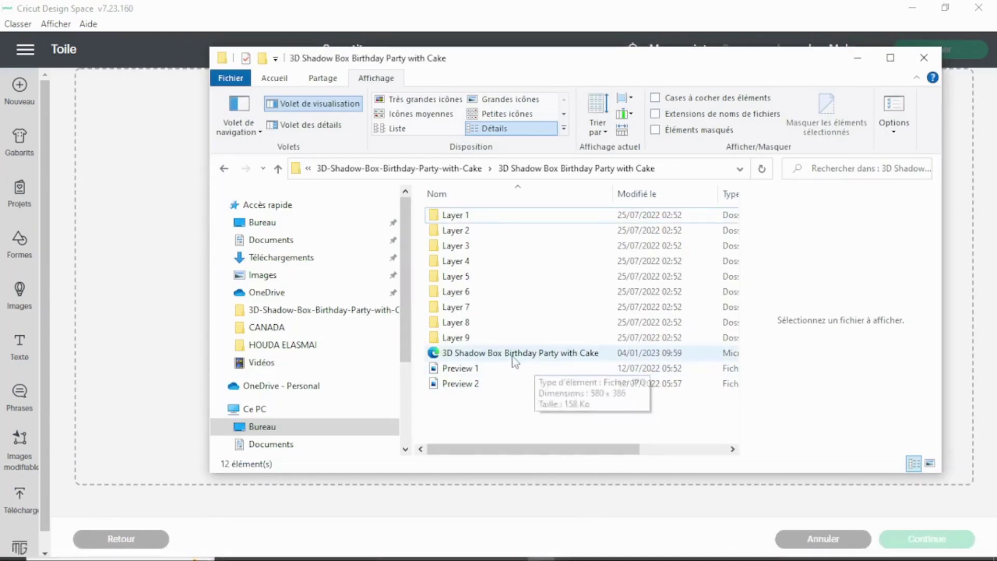
drag(512, 359, 149, 297)
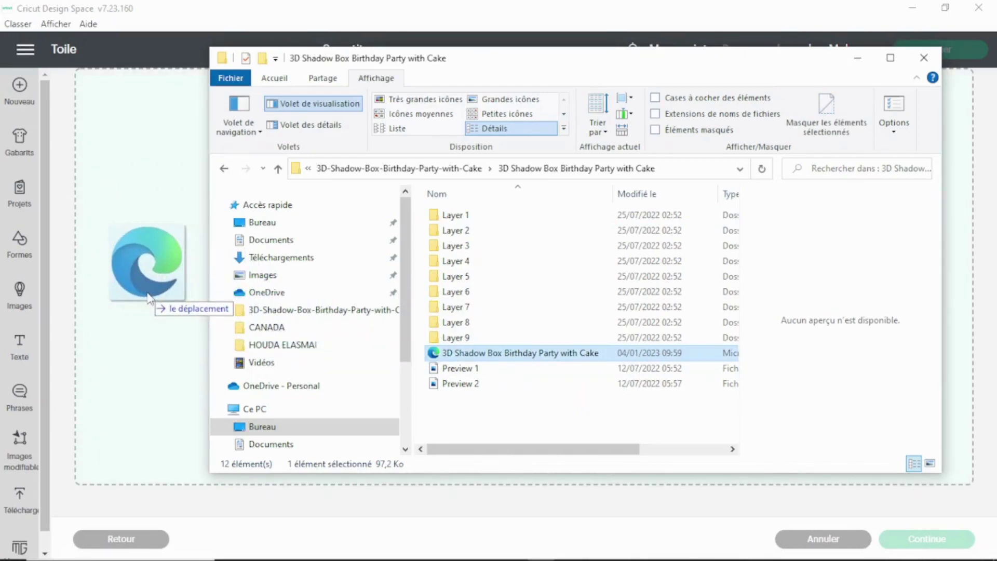
drag(149, 297, 147, 296)
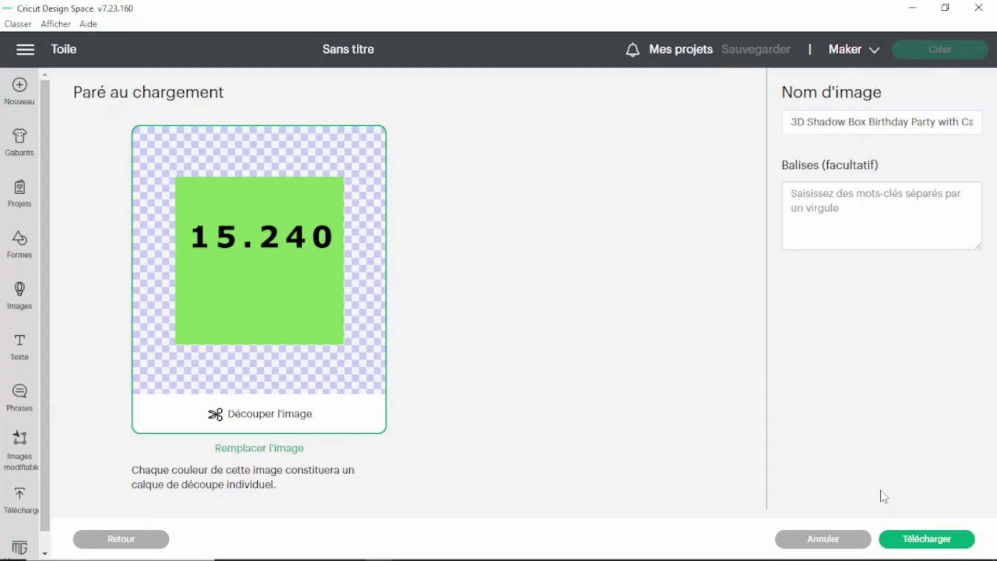
click(915, 543)
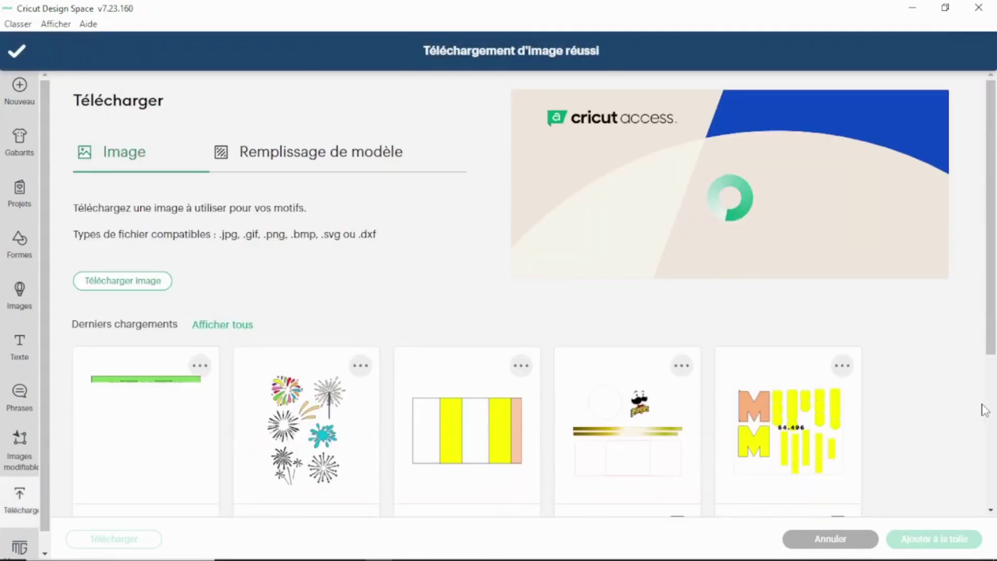
Add the newly uploaded shadow box image to the canvas.
scroll(386, 330, down, 1)
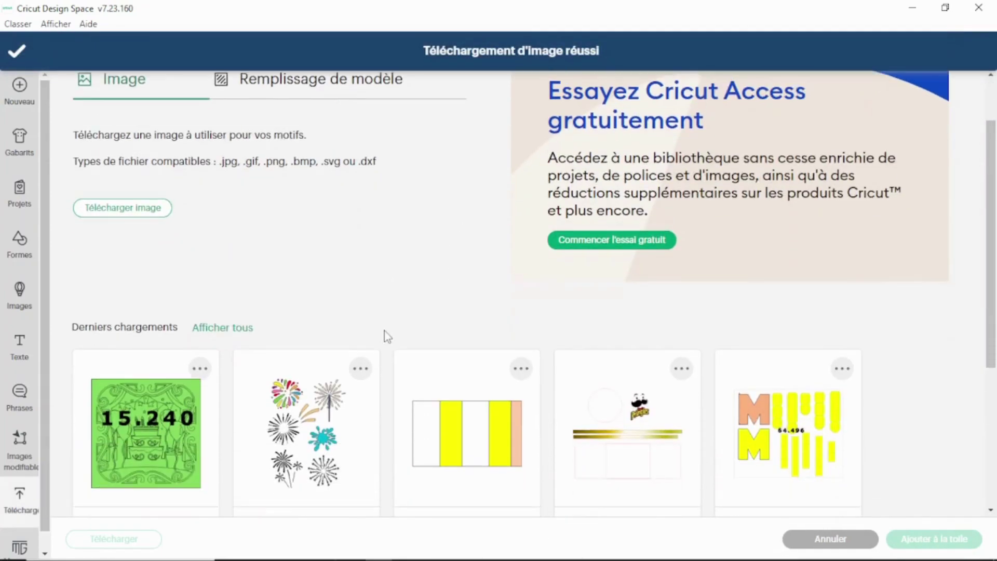
click(104, 365)
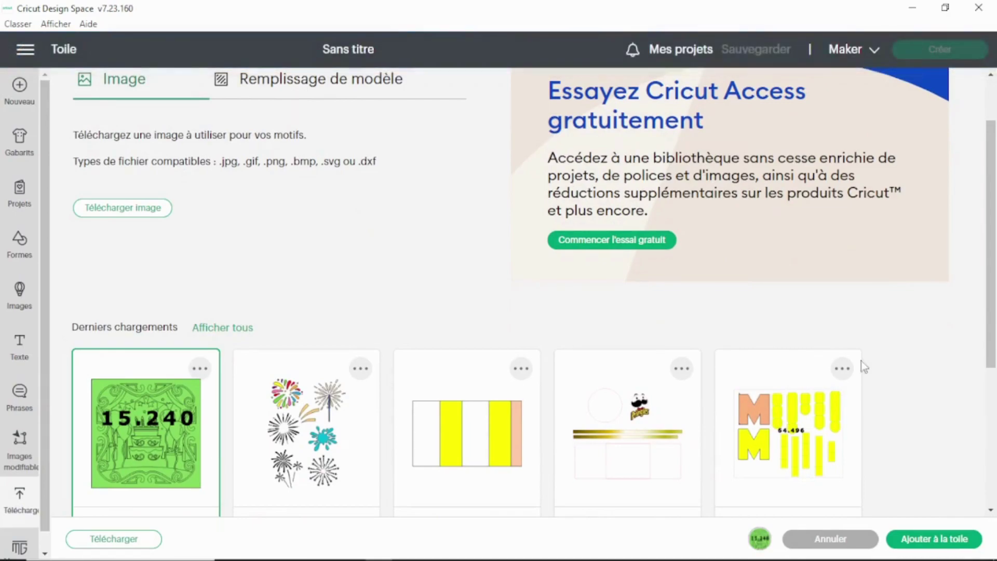
click(937, 543)
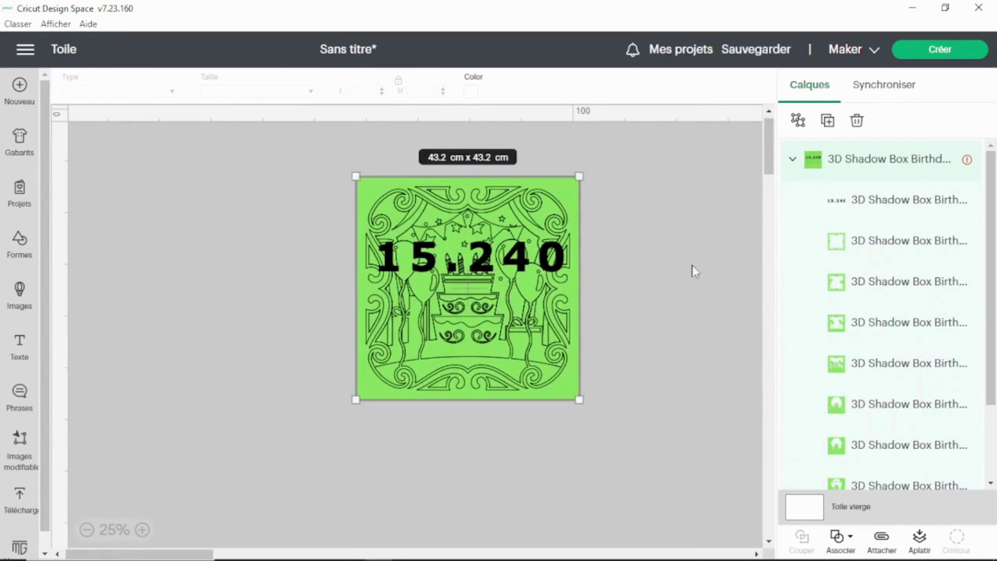
Resize the whole shadow box group to 15.24 × 15.24 cm with its proportions locked.
click(563, 184)
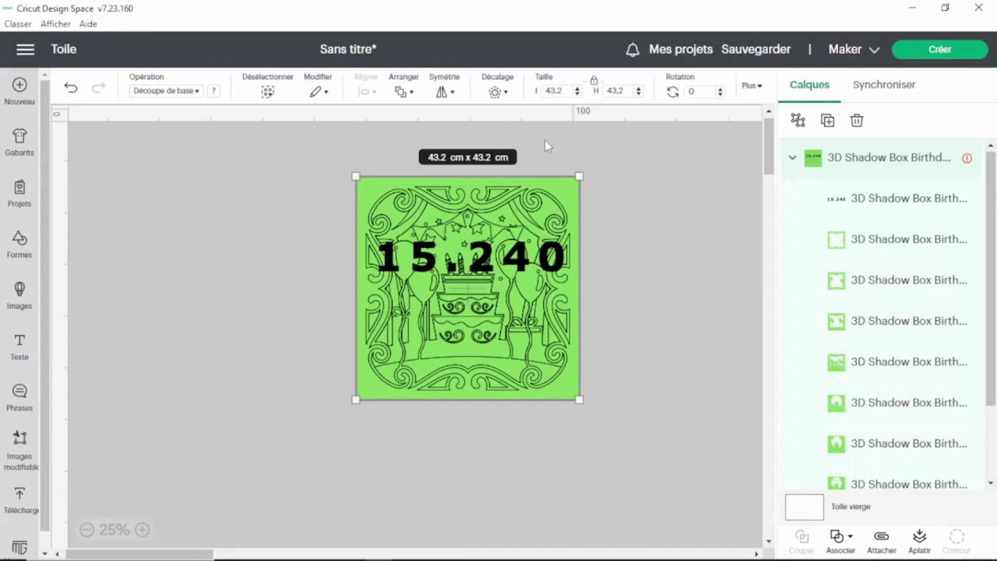
click(569, 93)
text(1)
key(Return)
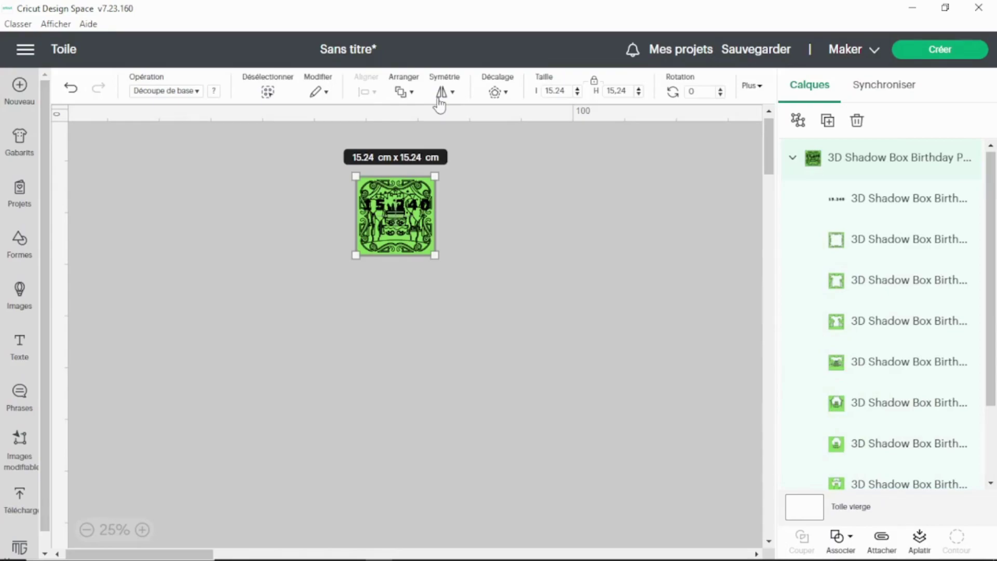
Move the shadow box group about 7 cm to the right on the canvas and delete its black "15.240" text layer.
scroll(441, 105, up, 10)
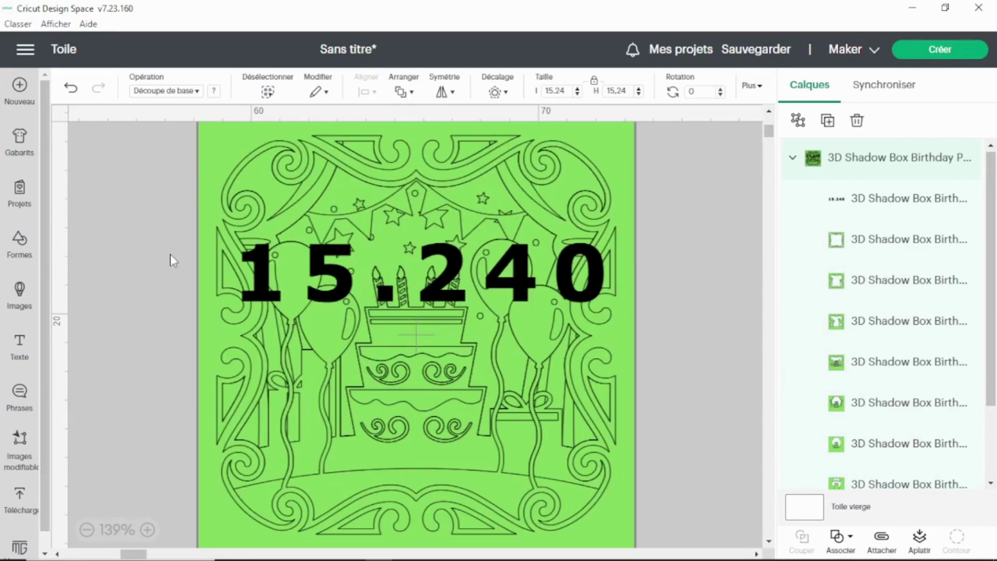
click(86, 530)
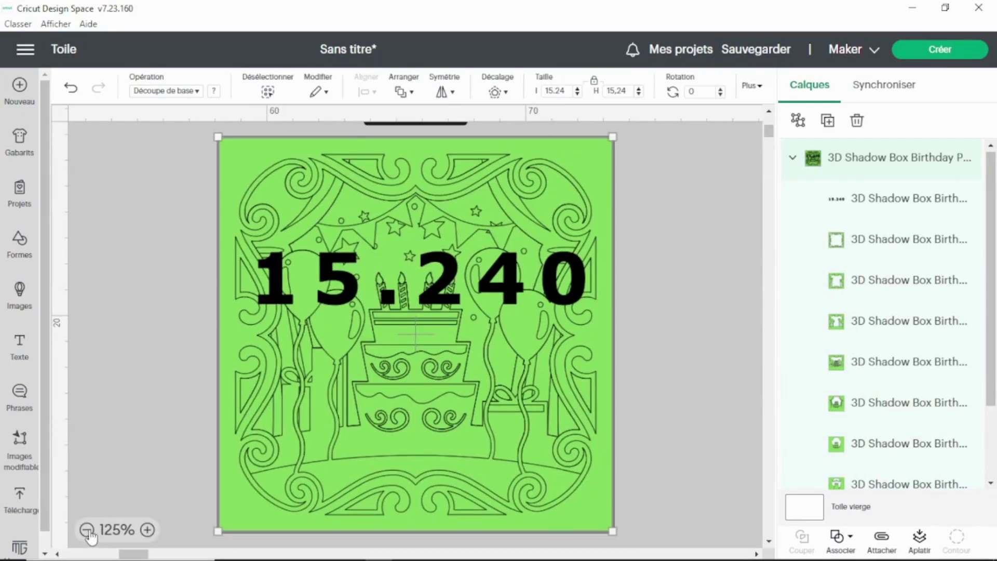
click(86, 529)
drag(276, 398, 426, 374)
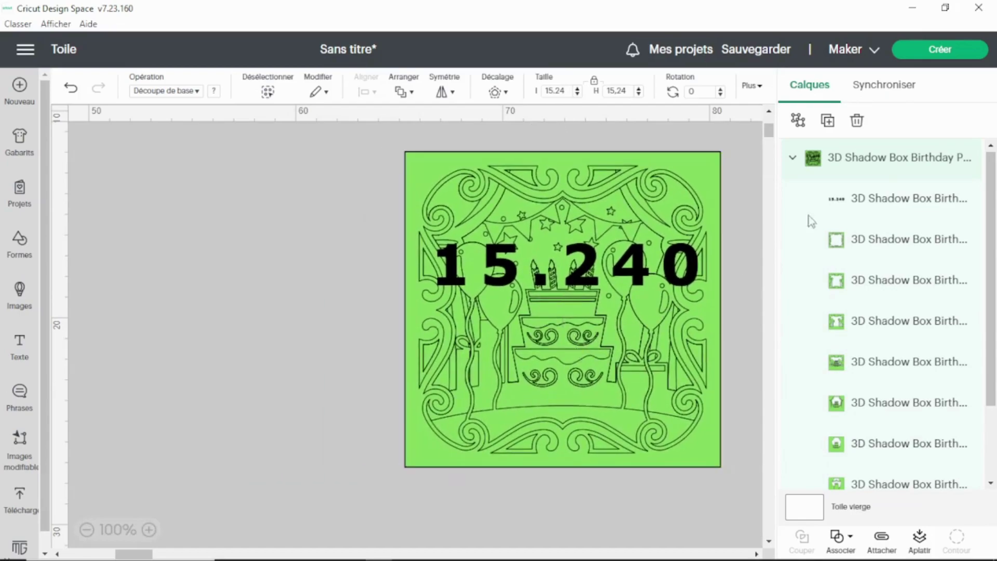
click(888, 202)
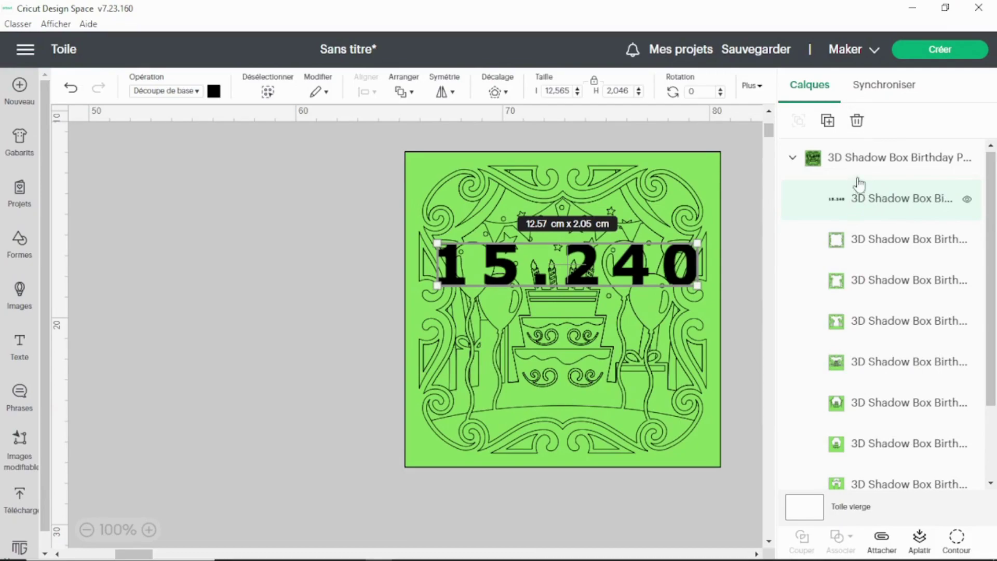
click(857, 121)
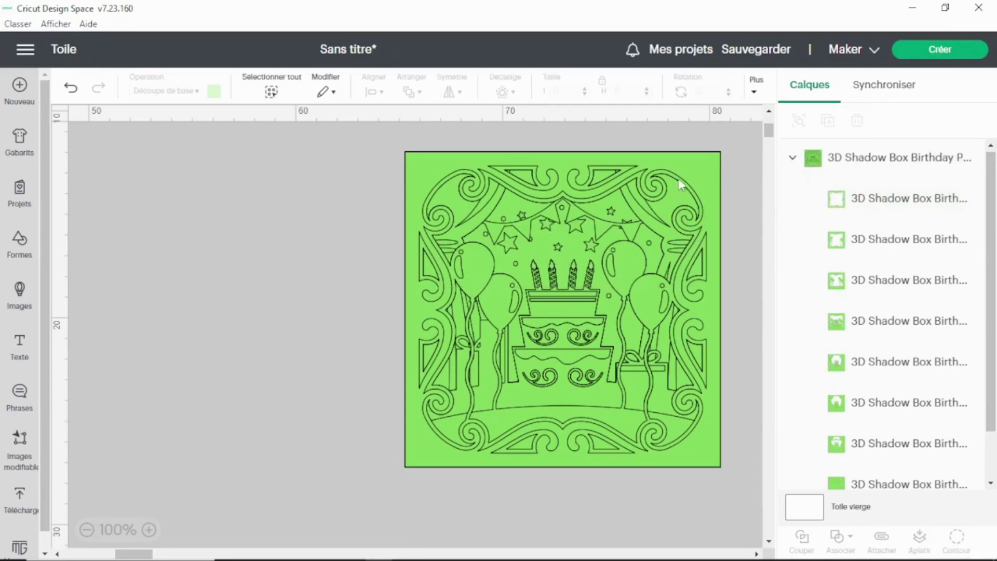
Select the whole shadow box group and shift it about 5 cm further right on the canvas.
click(857, 157)
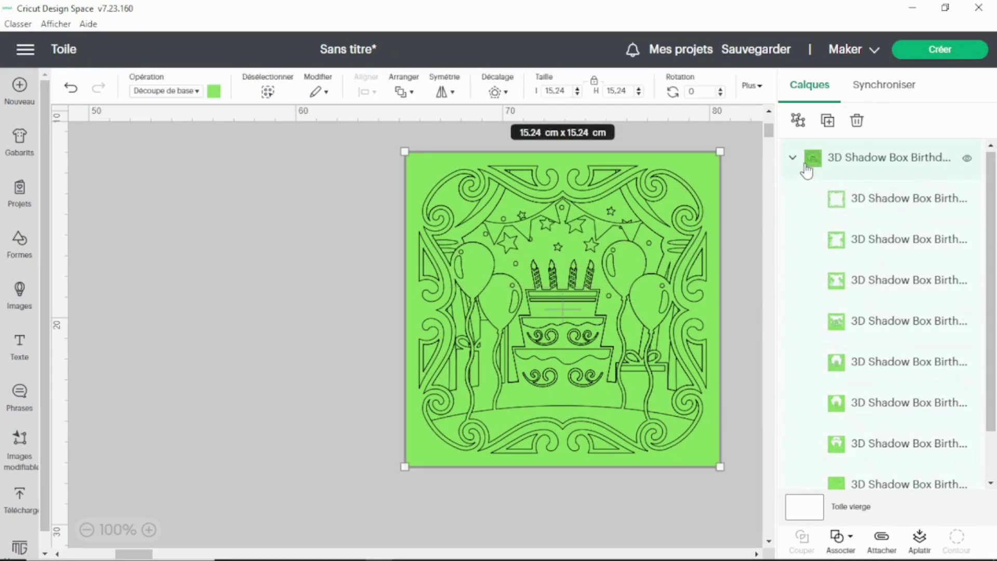
click(87, 529)
drag(602, 239, 675, 205)
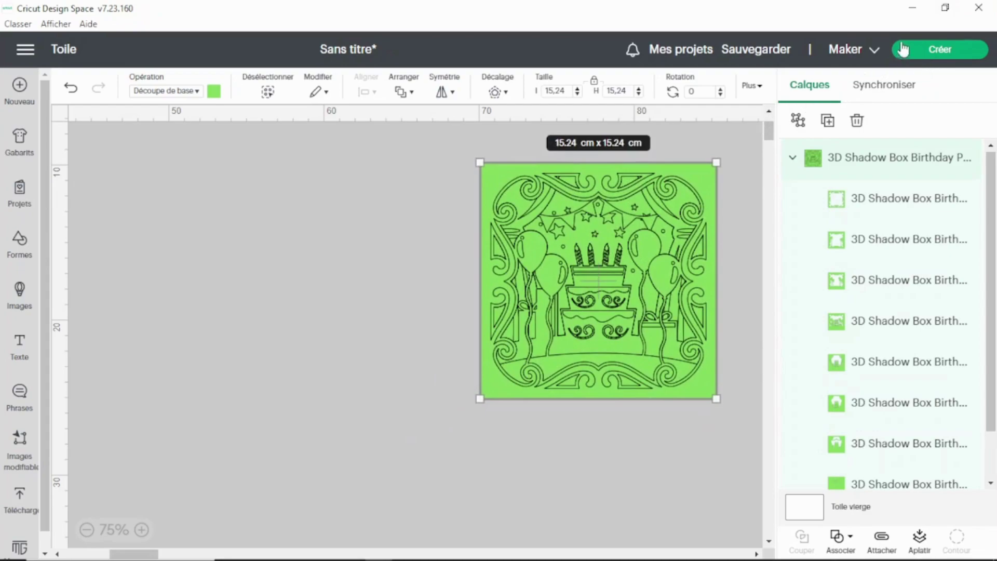
Preview the project's cutting mats, examine mat 9, and return to the canvas without continuing to the cut.
click(939, 50)
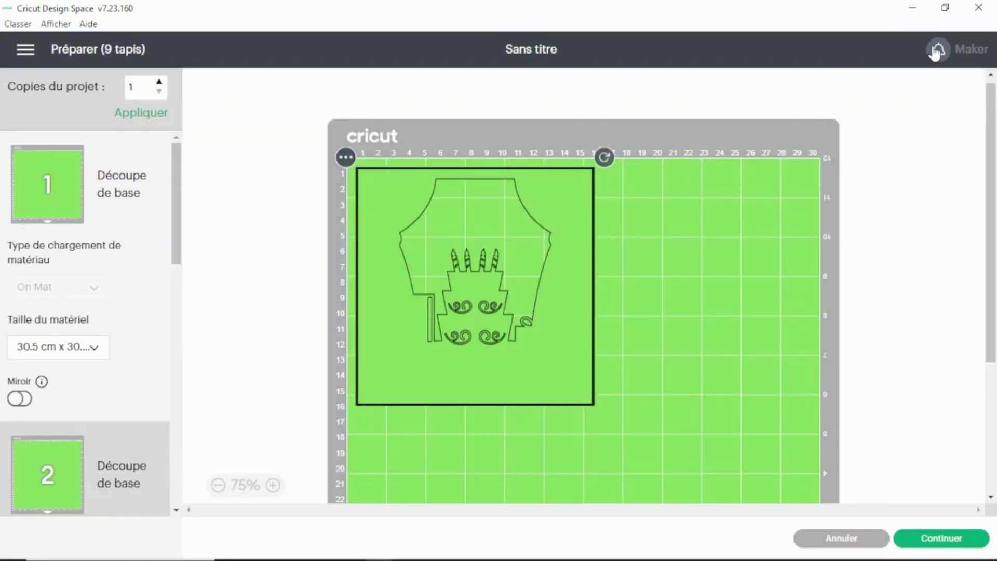
drag(179, 185, 176, 460)
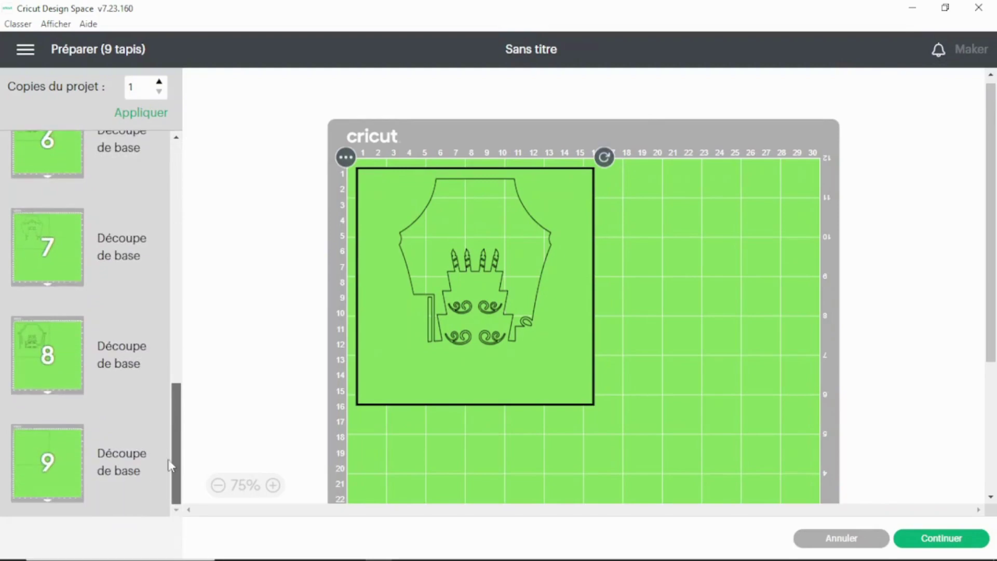
click(34, 463)
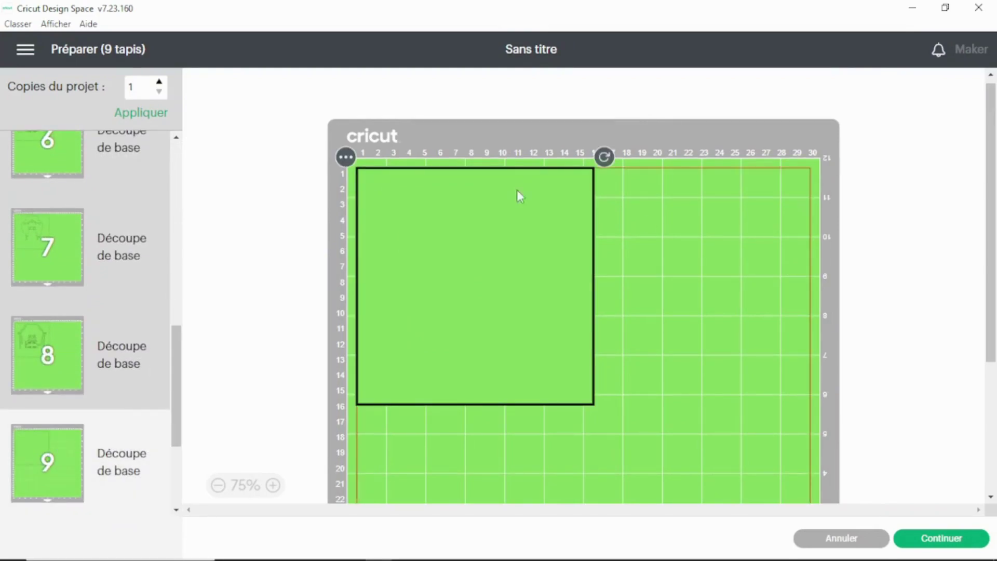
click(817, 540)
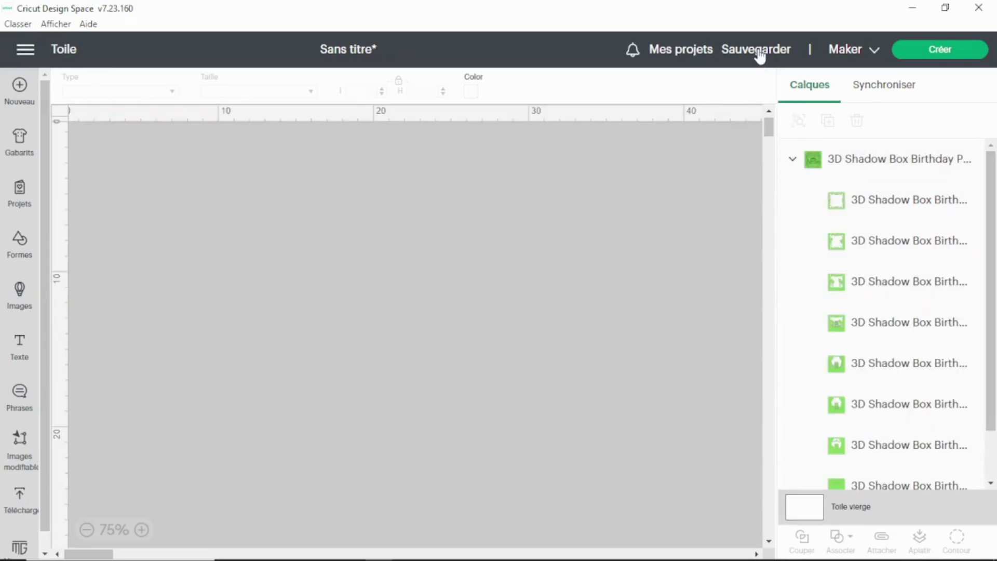
Save the project with the title "3D Shadow Box Birthday Party with Cake".
click(757, 50)
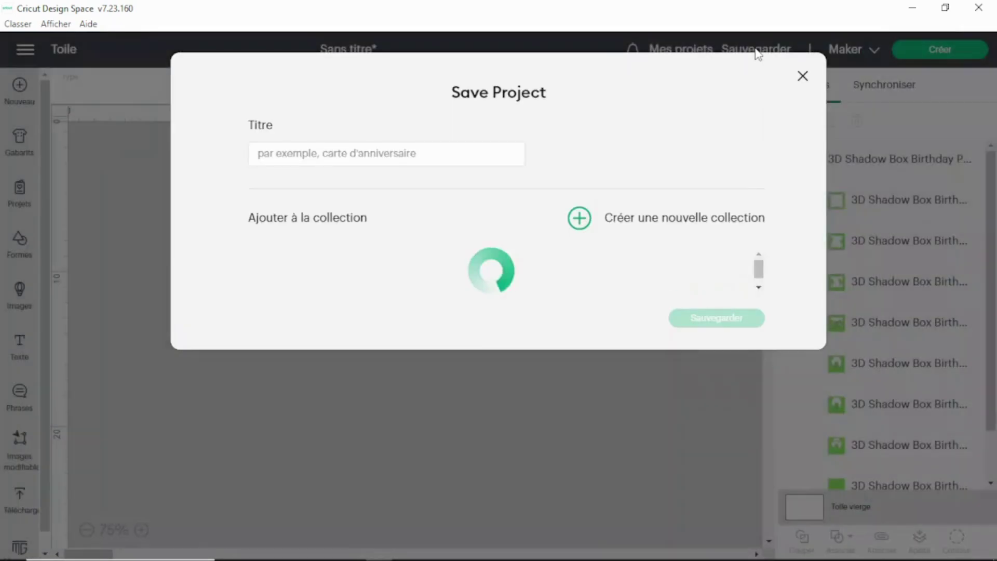
click(305, 151)
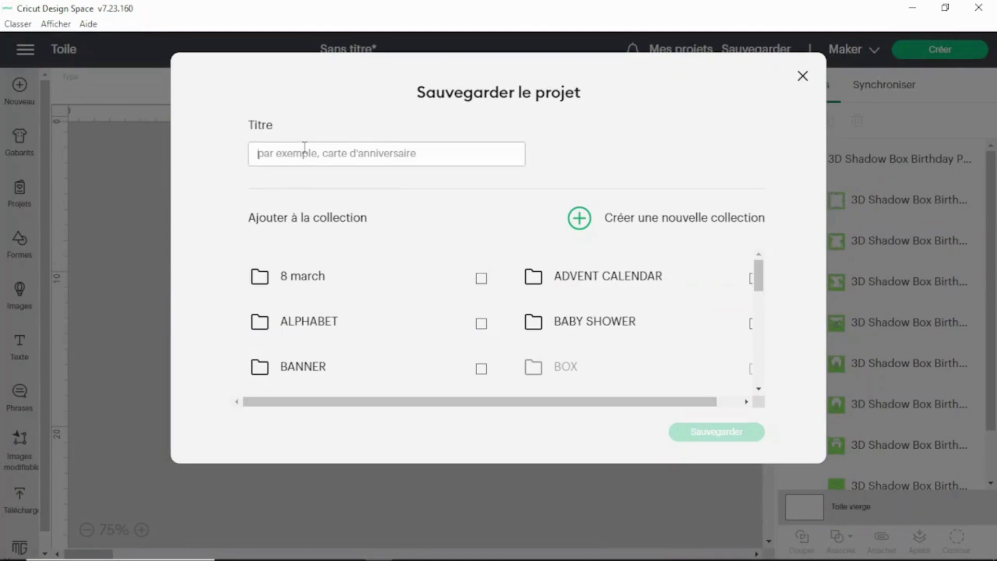
text(3D Shadow Box Birthday Party with Cake)
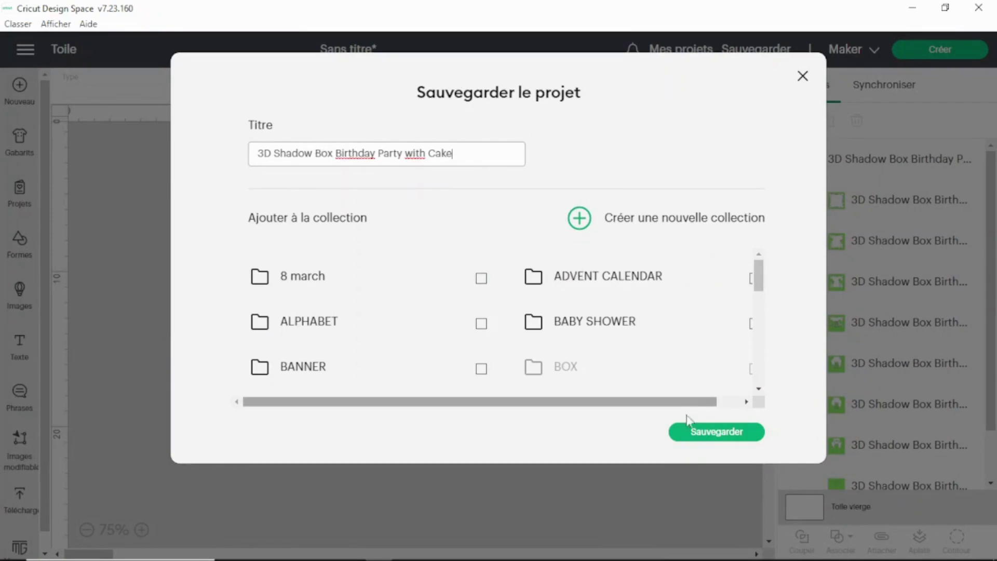
click(685, 438)
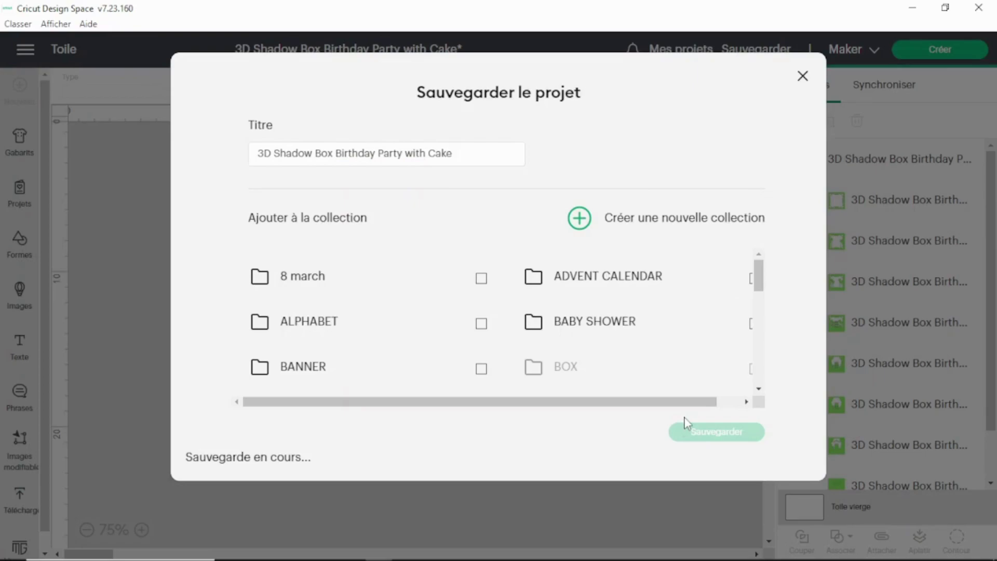